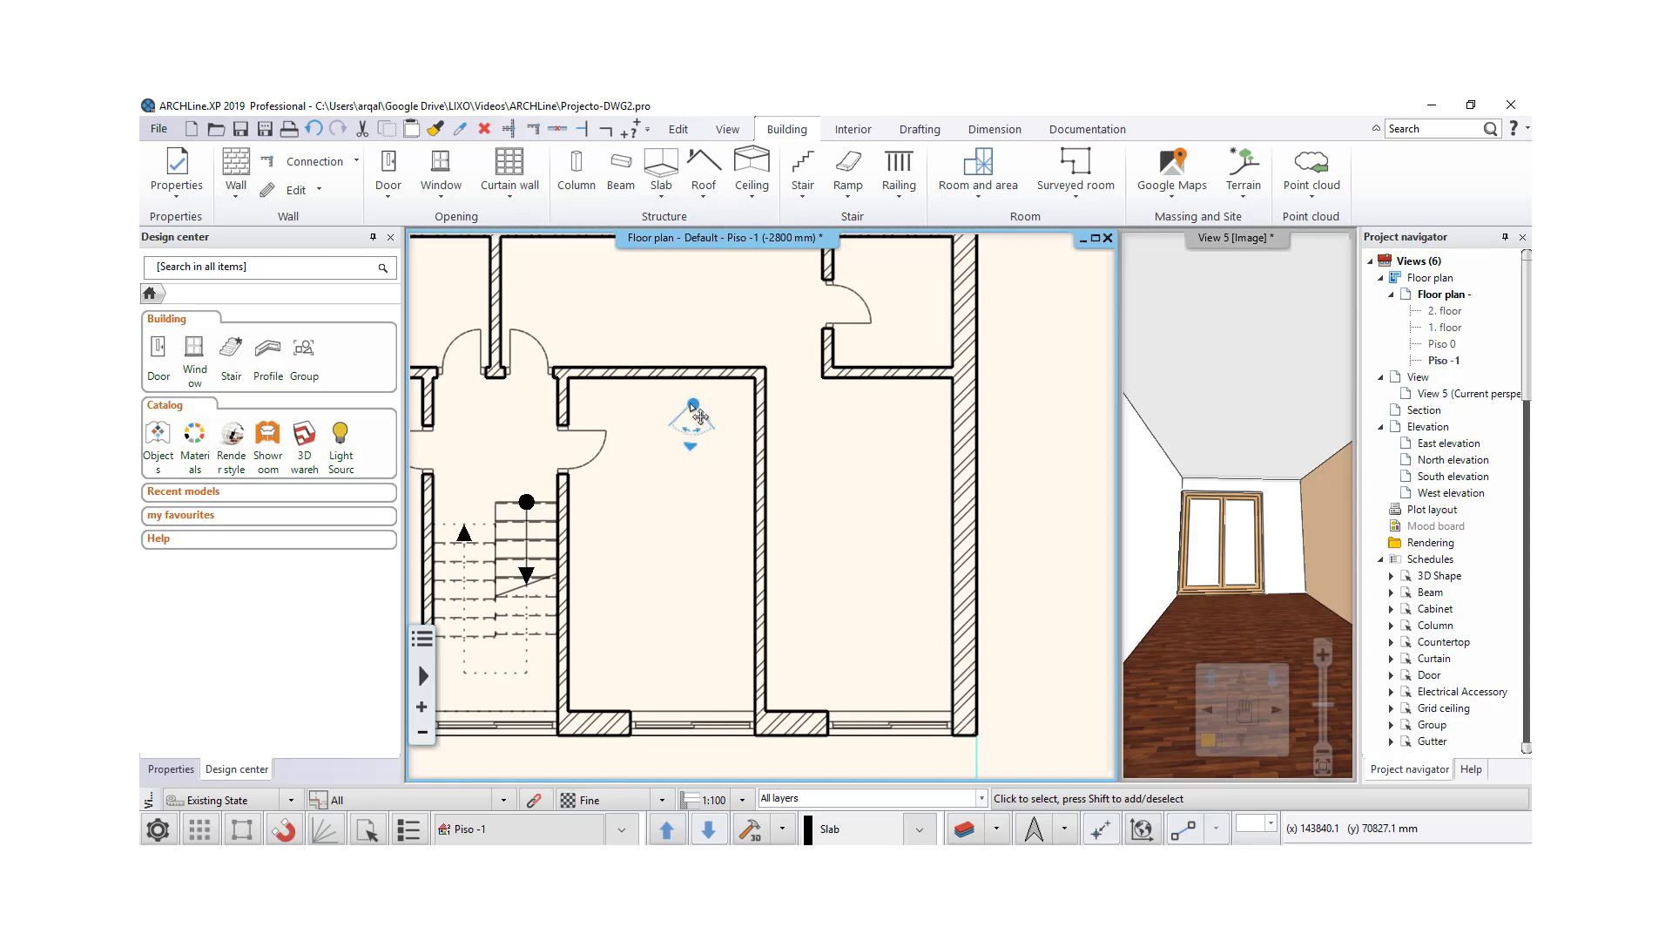
Step: Drag the perspective camera into another room on the Piso -1 plan so View 5 updates
left_click_drag(697, 417, 891, 423)
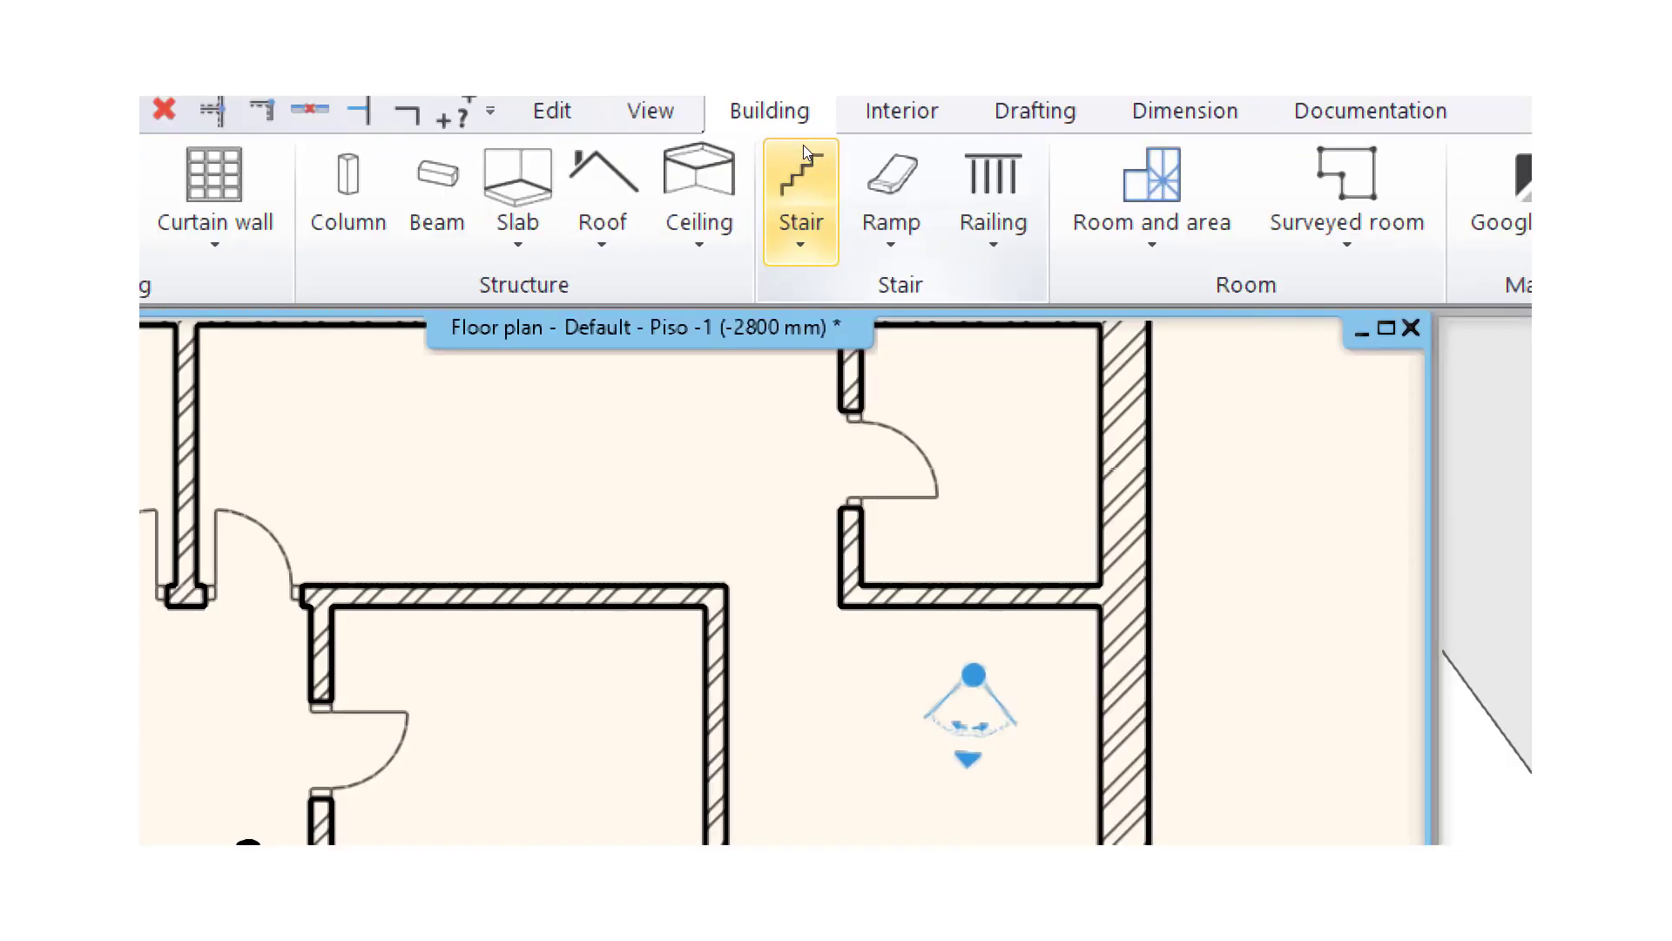
Step: Bring up the stair type gallery with Straight, U form, L form and Spiral options
left_click(797, 193)
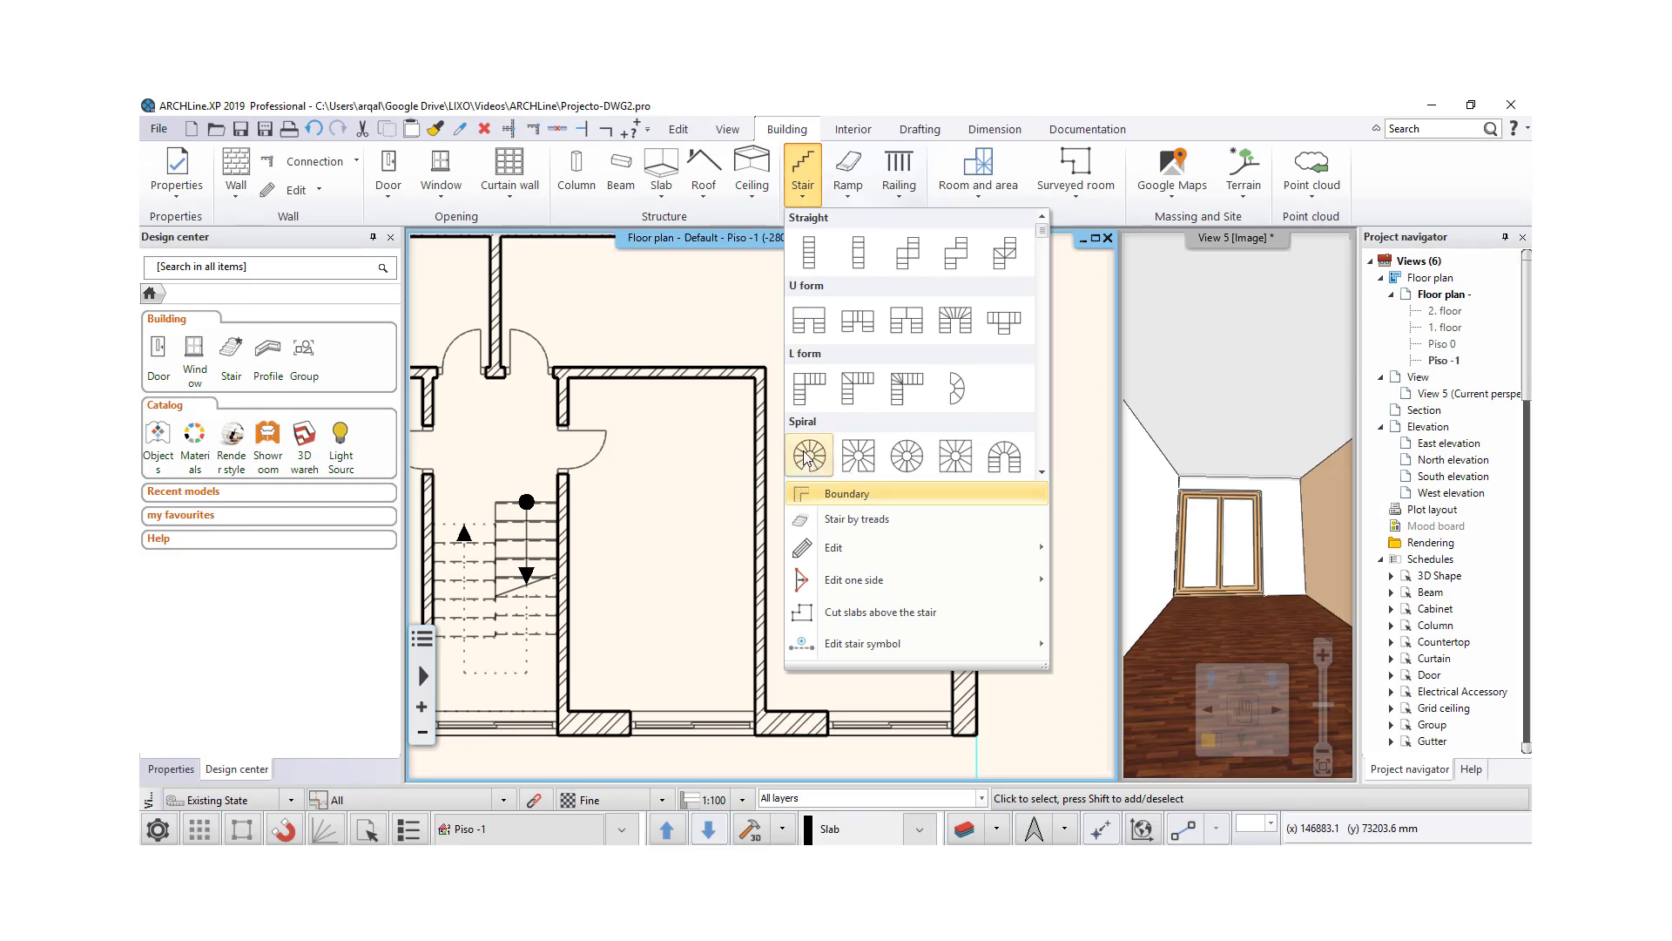
Step: Place a Spiral stair beside the straight stair with 1050 mm radius and 1000 mm width
left_click(815, 688)
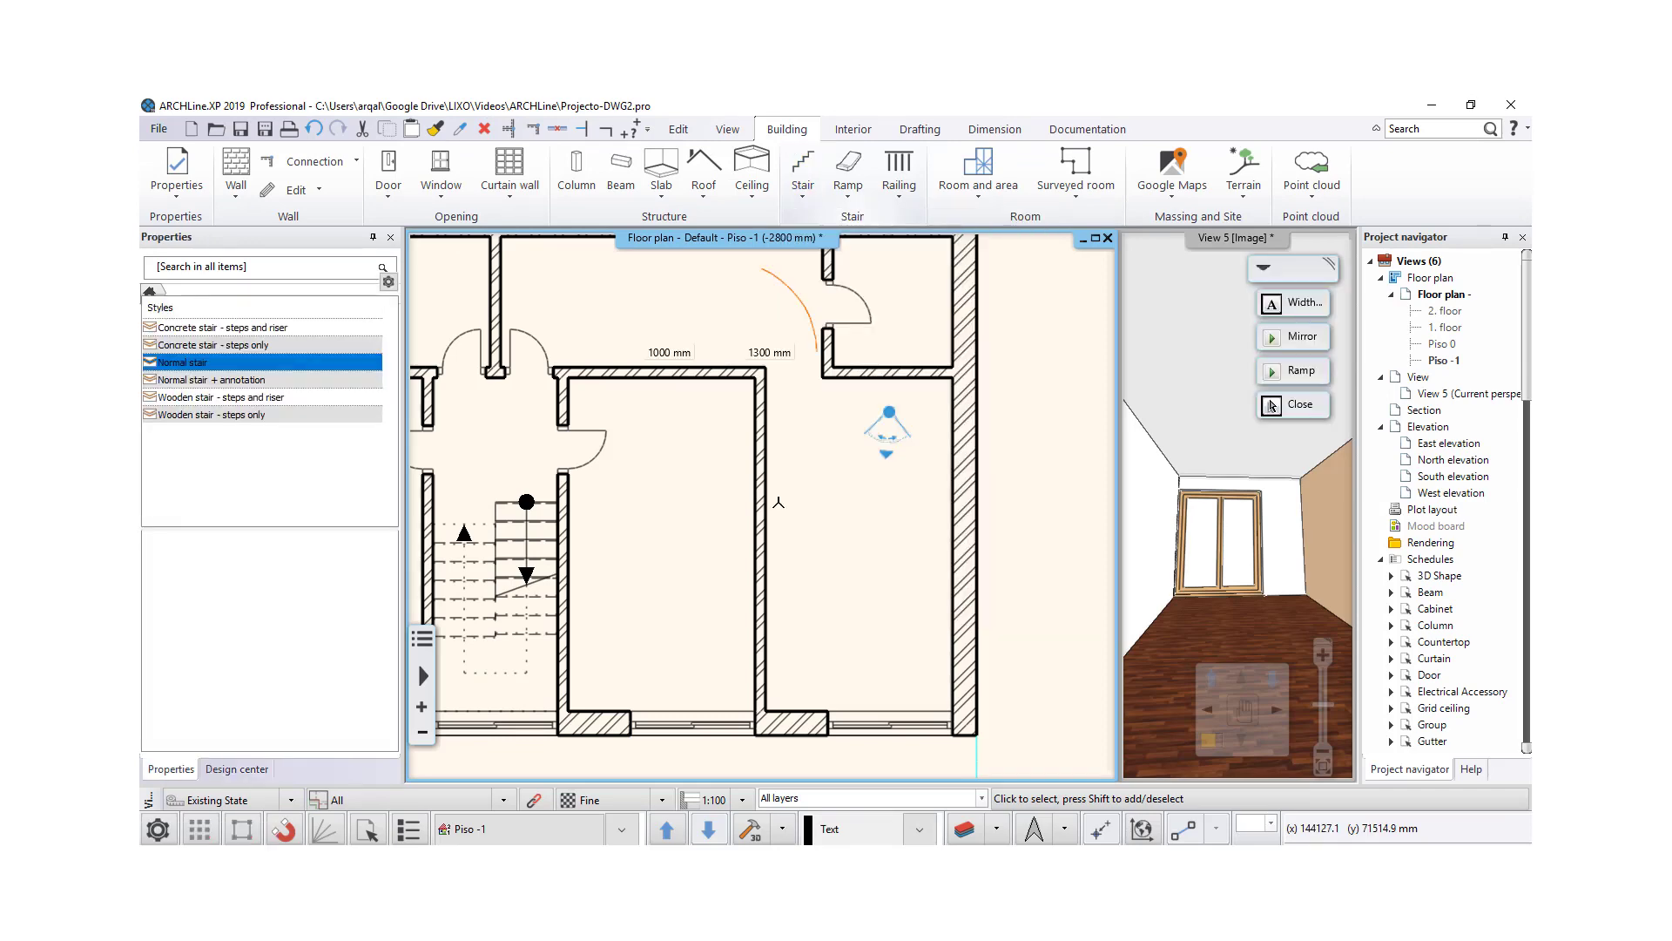
scroll(665, 485, "up", 2)
scroll(688, 558, "up", 1)
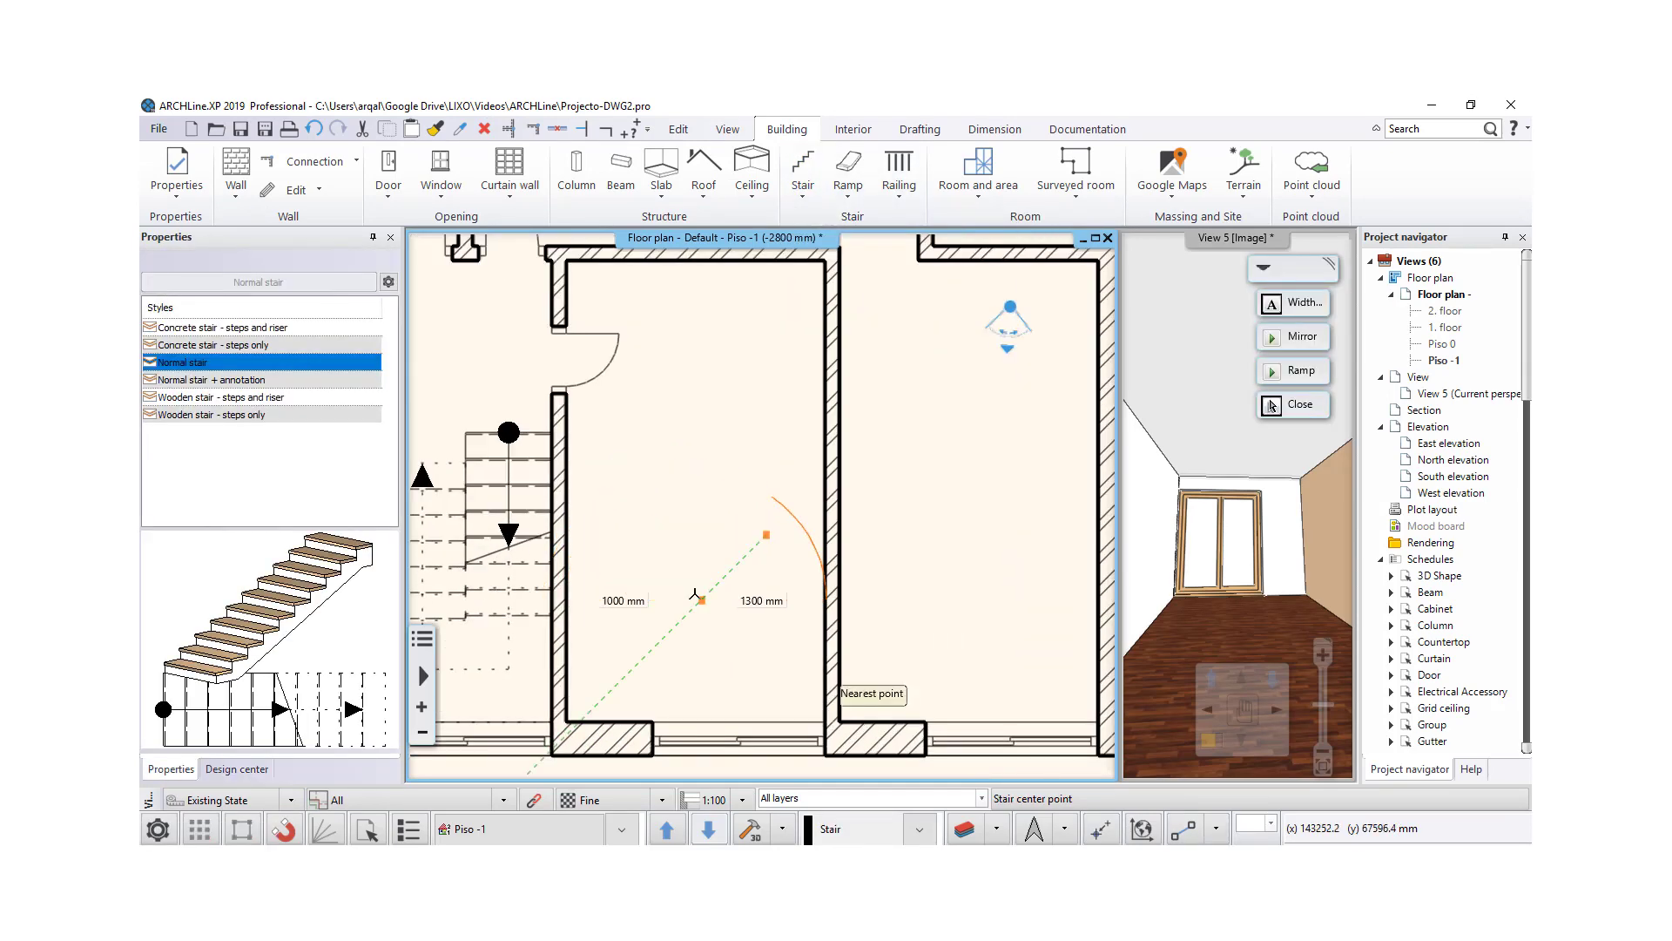
left_click(700, 601)
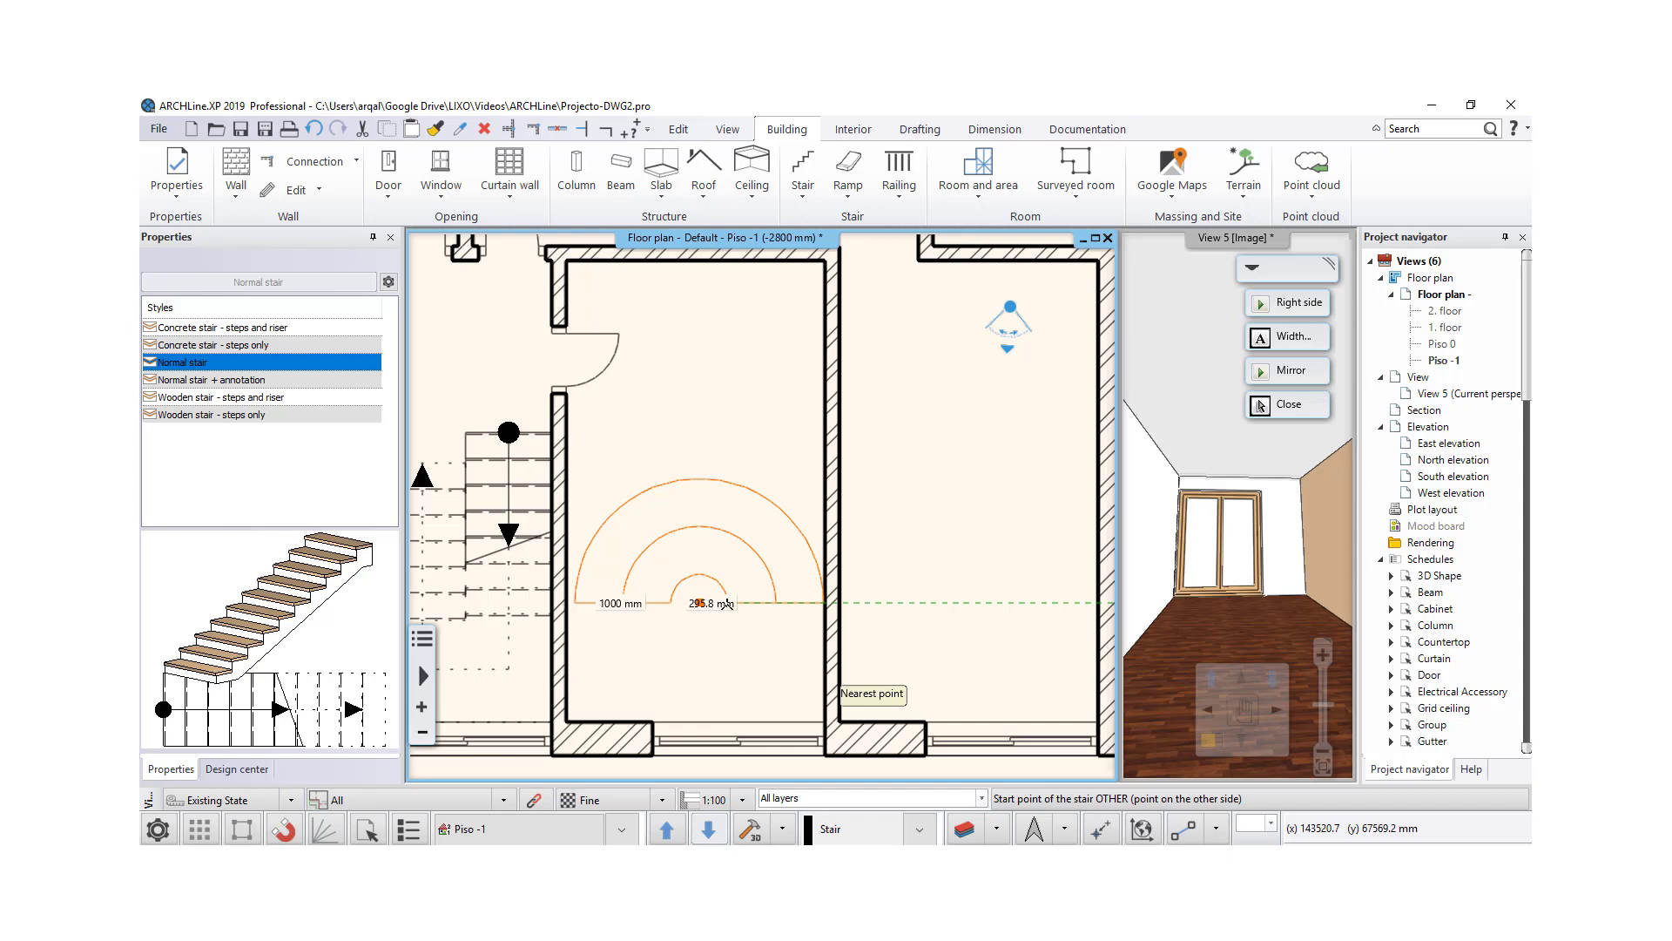
key("Tab")
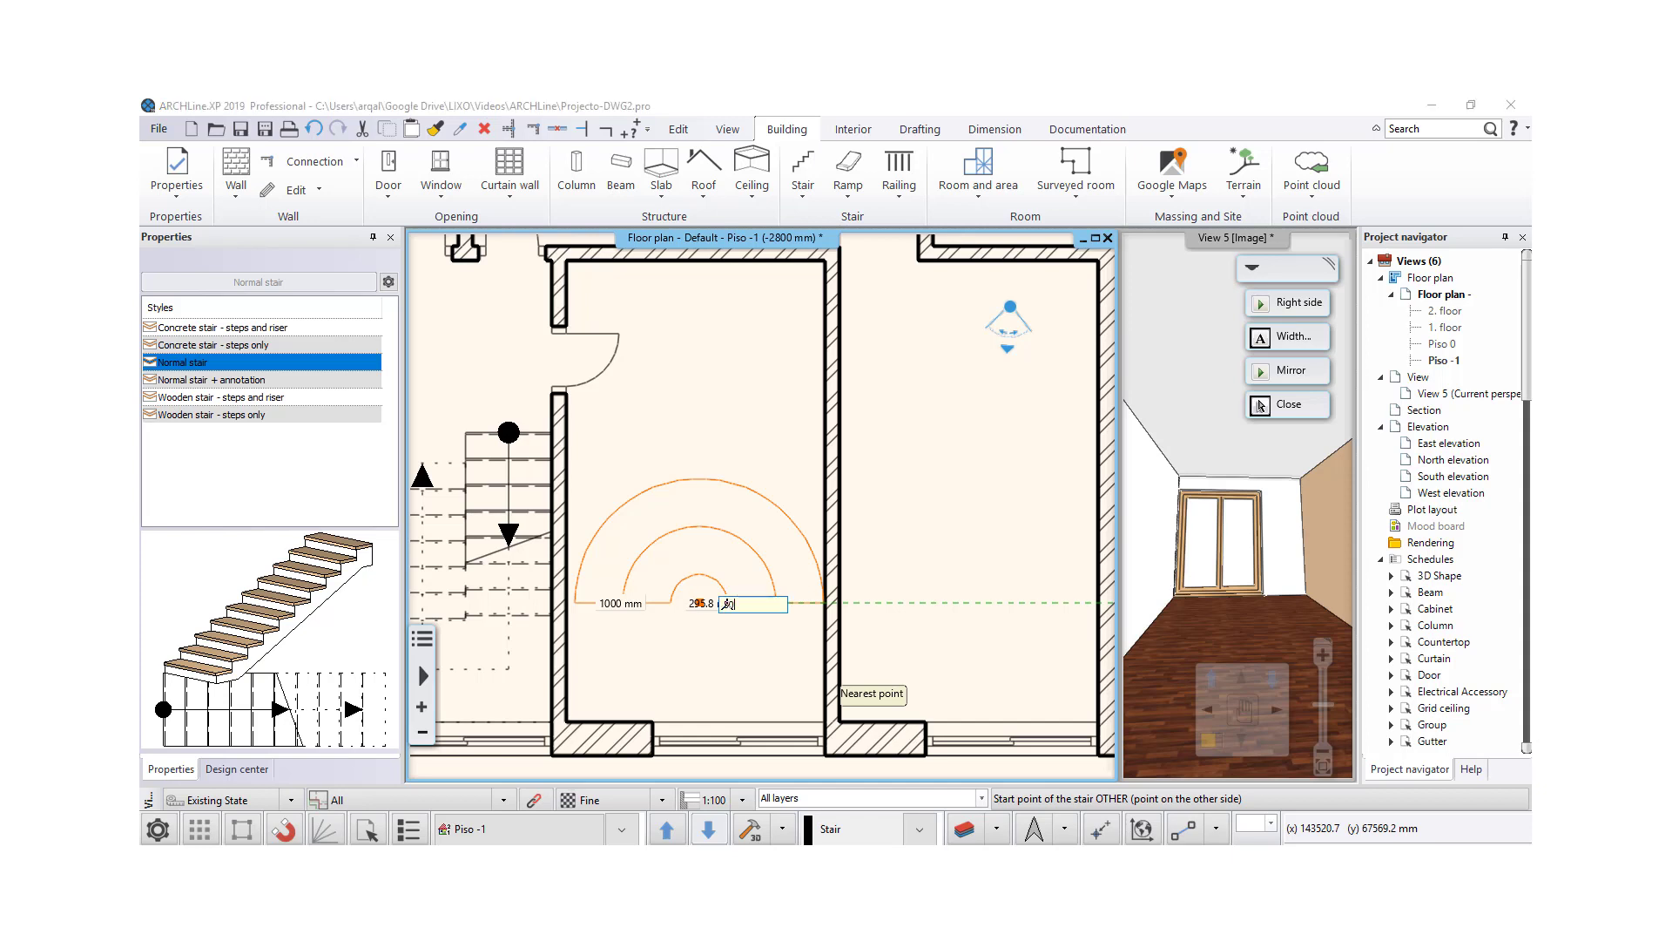
key("Return")
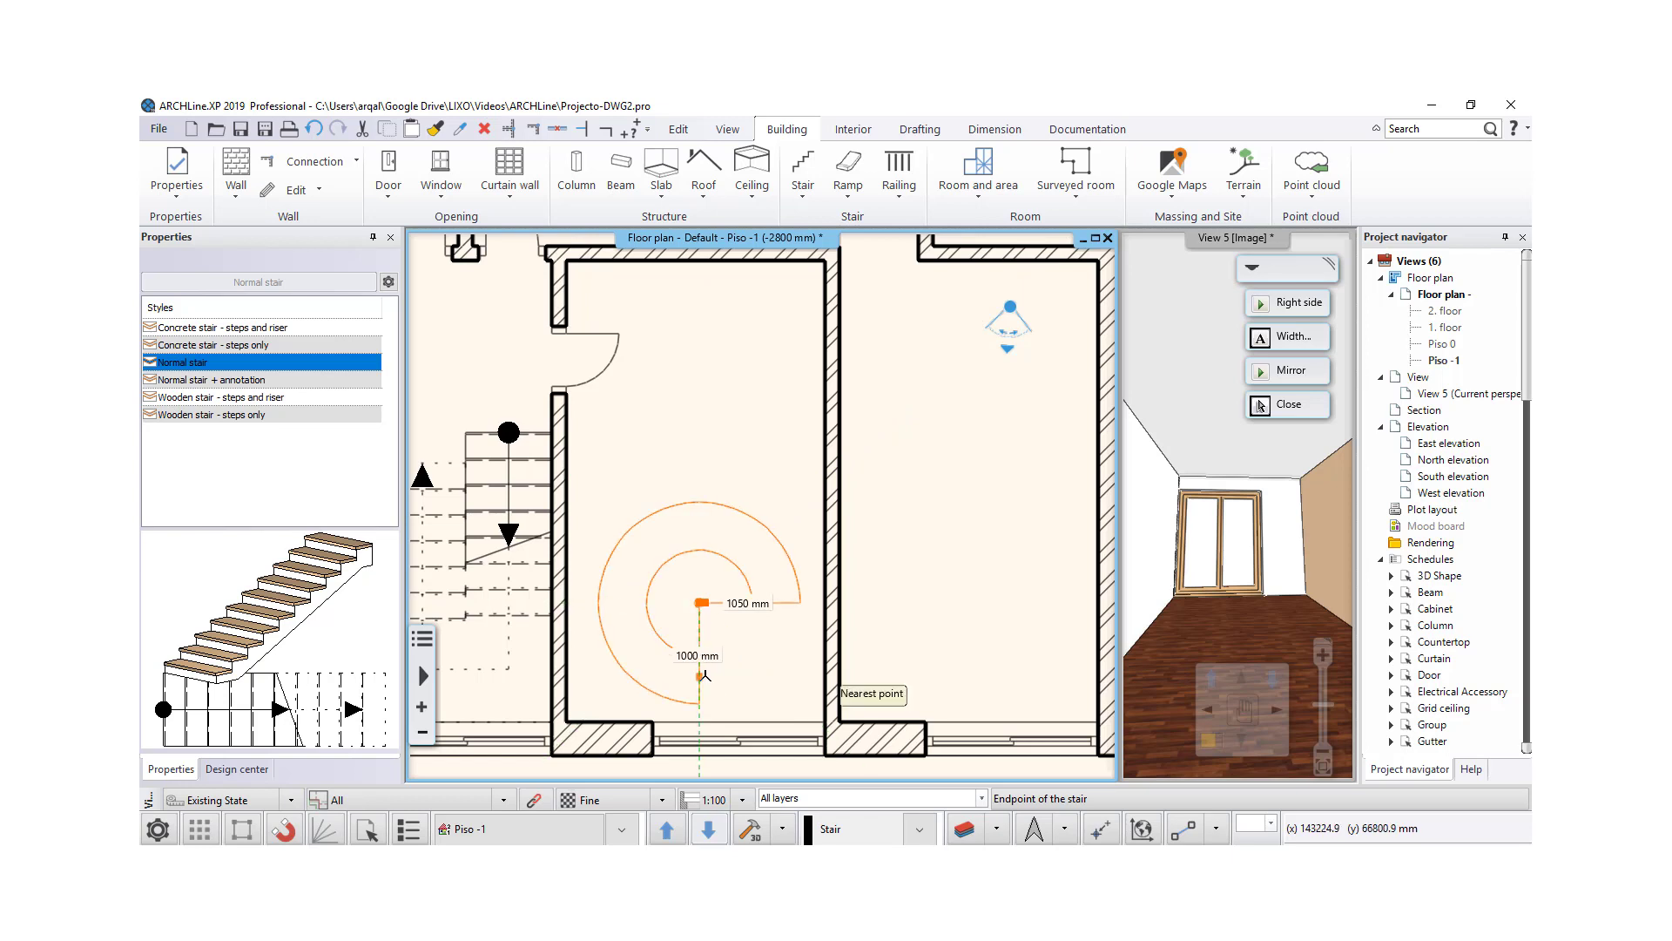
left_click(706, 676)
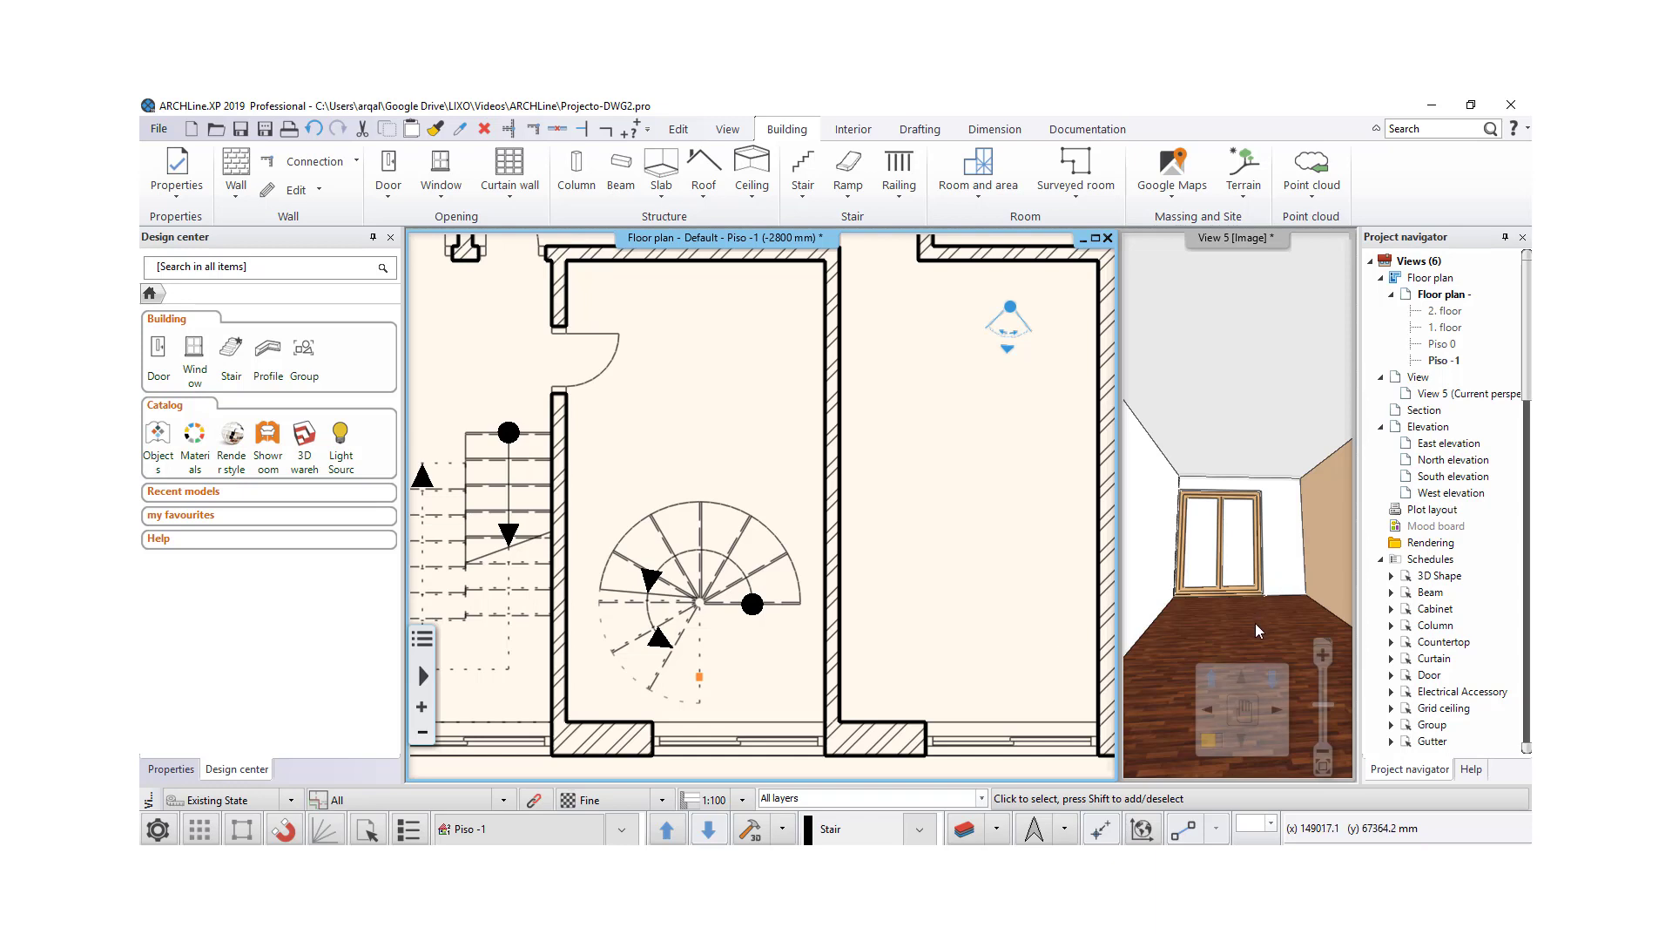
Step: Reposition the View 5 camera in the plan to frame the spiral stair
left_click(1259, 621)
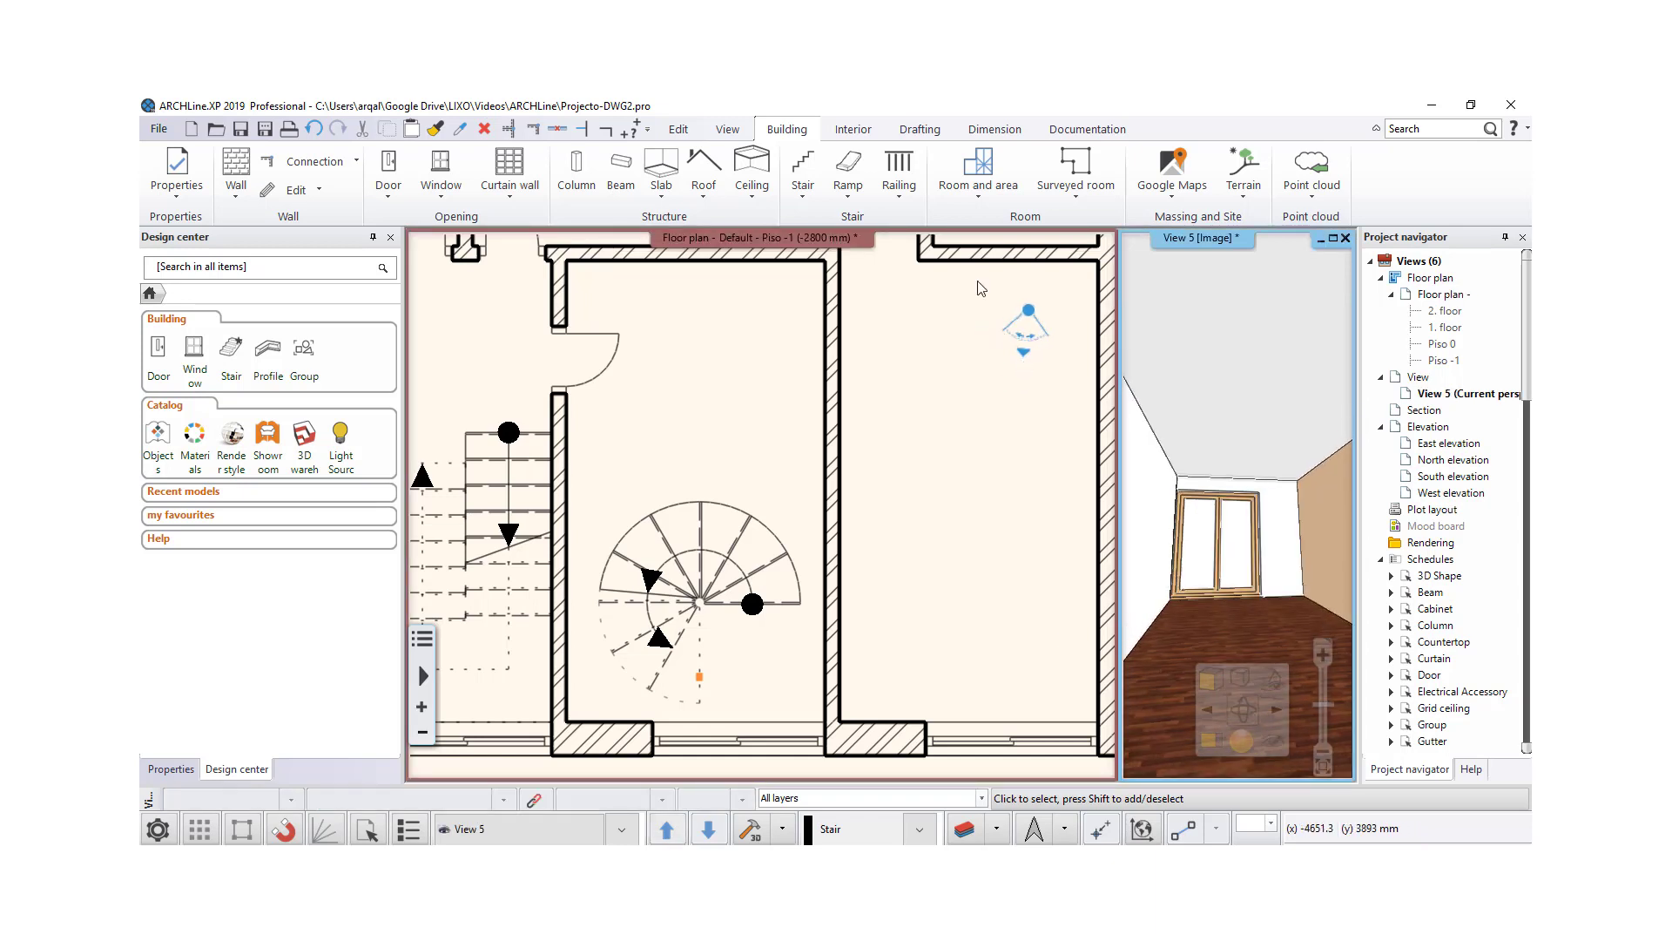
mouse_move(984, 317)
left_mouse_down()
mouse_move(910, 299)
mouse_move(745, 347)
left_mouse_up()
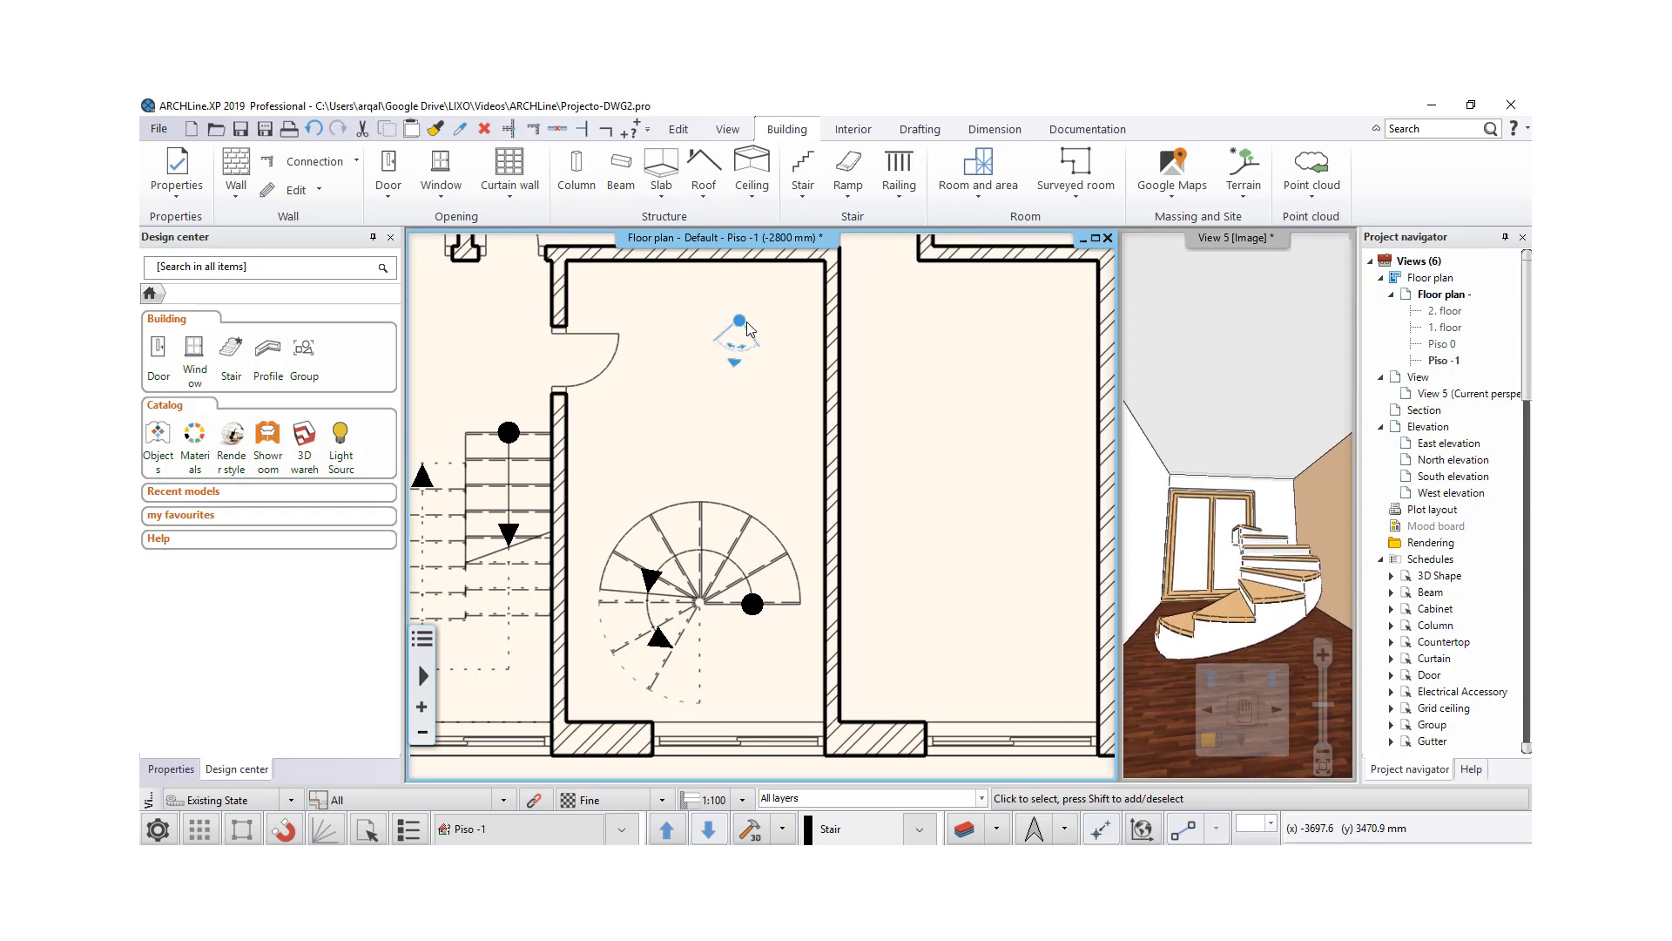
left_click_drag(742, 347, 770, 315)
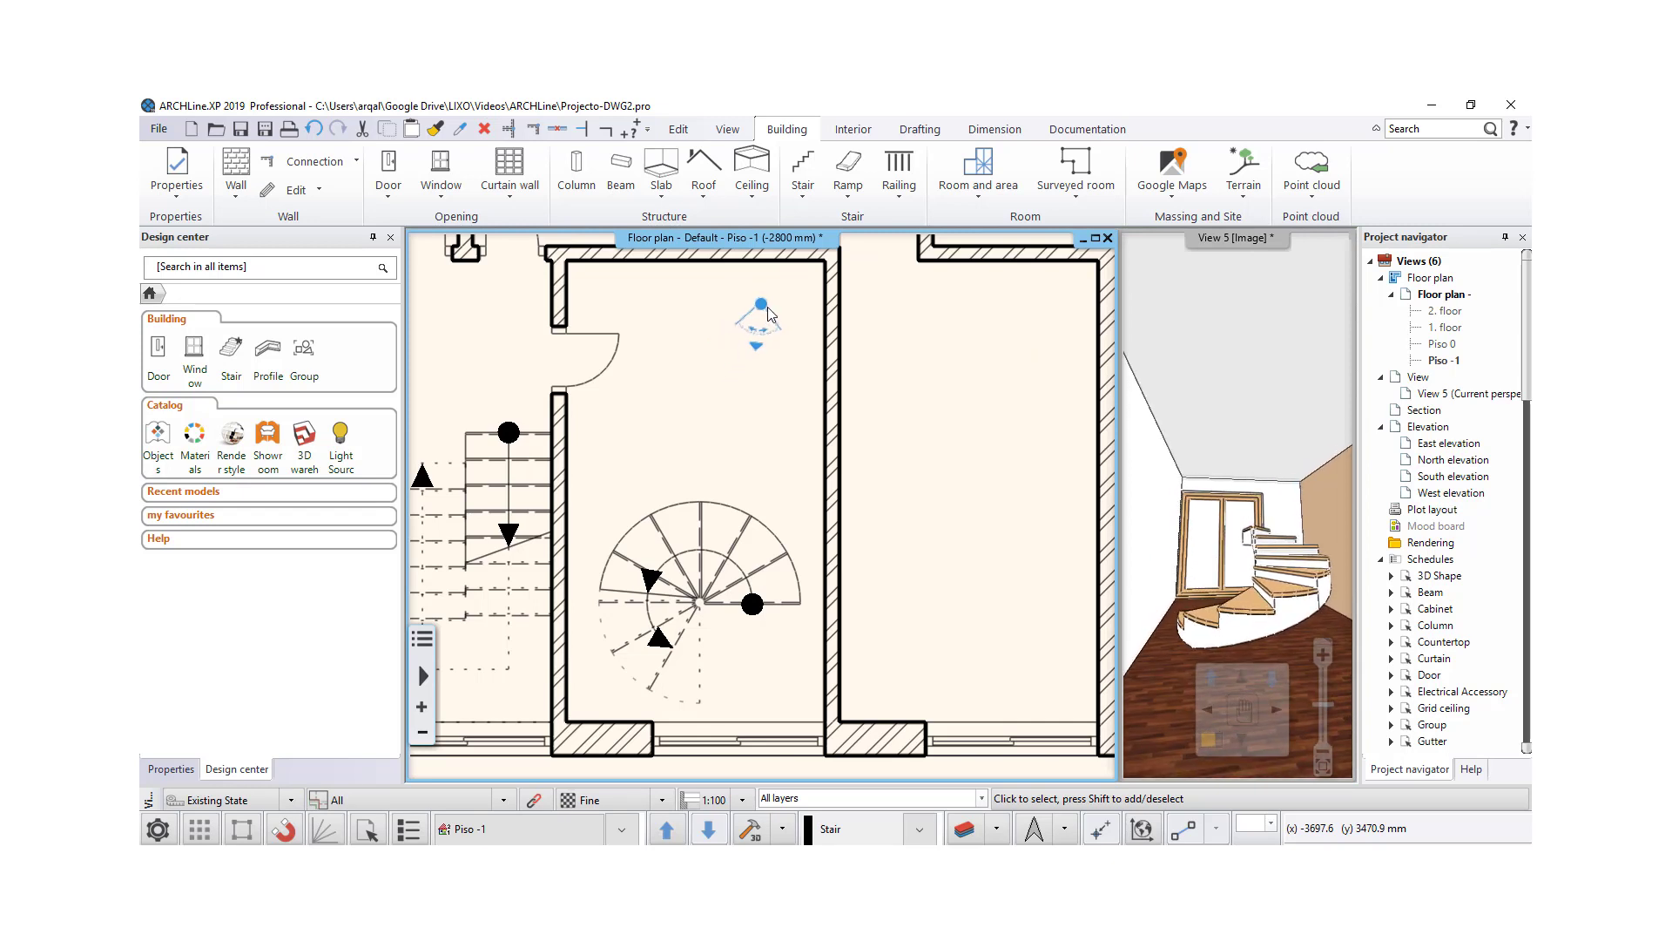
left_click_drag(769, 316, 765, 301)
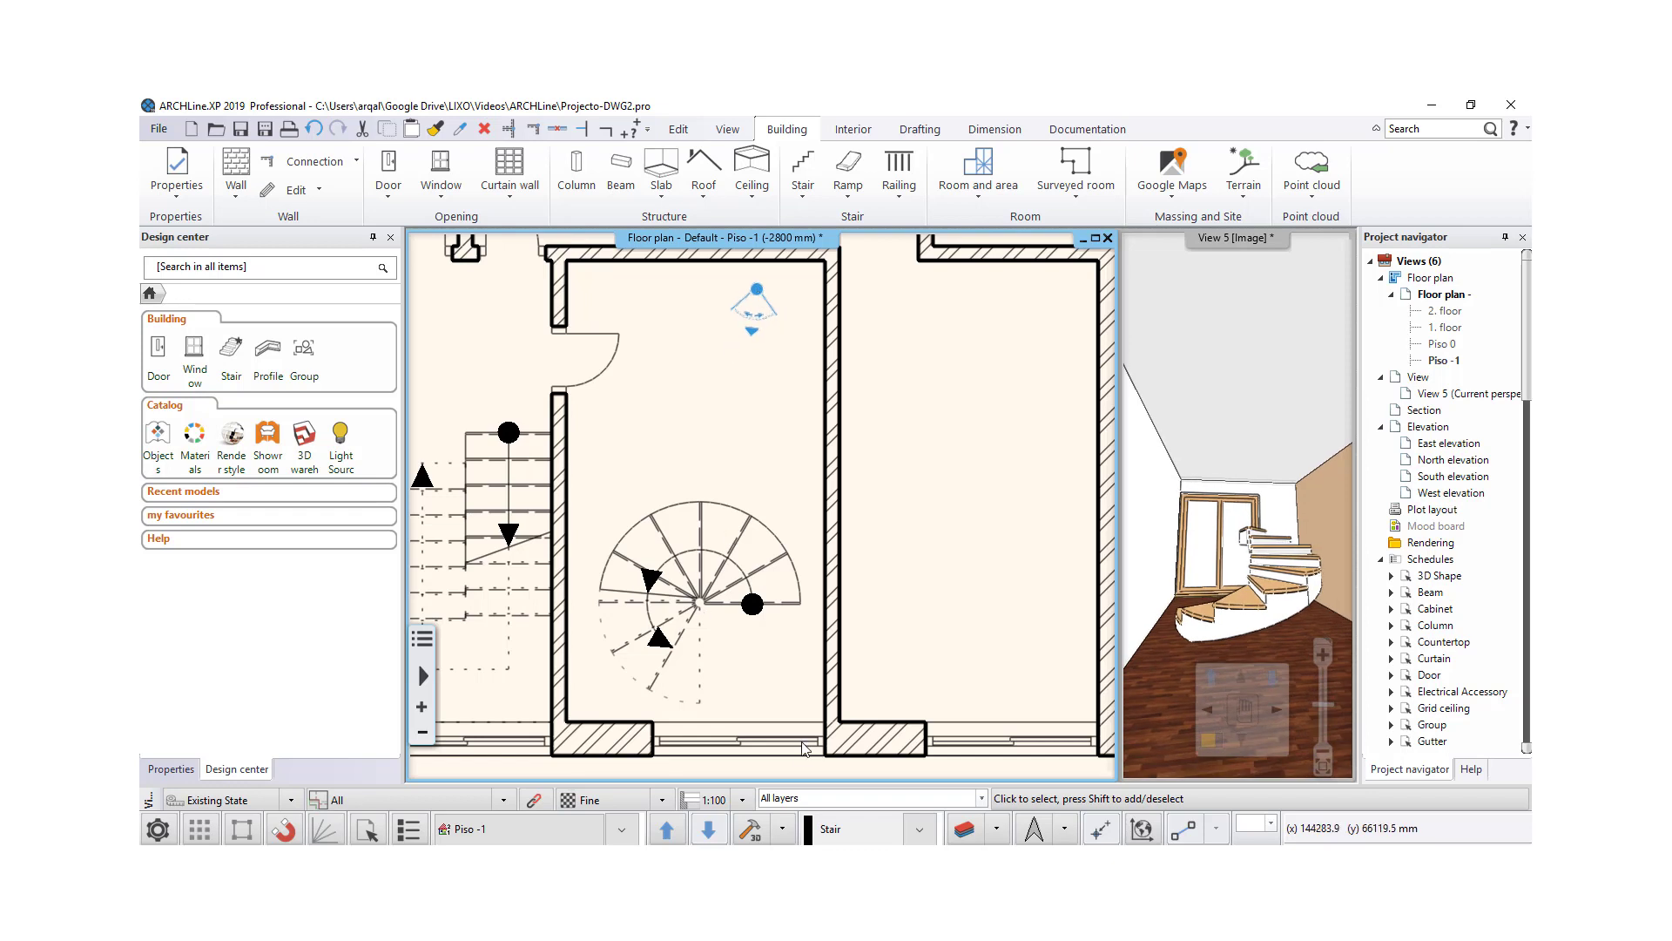
Step: Select the spiral stair and the 300 mm parquet-topped floor slab in the 3D view
left_click(1287, 575)
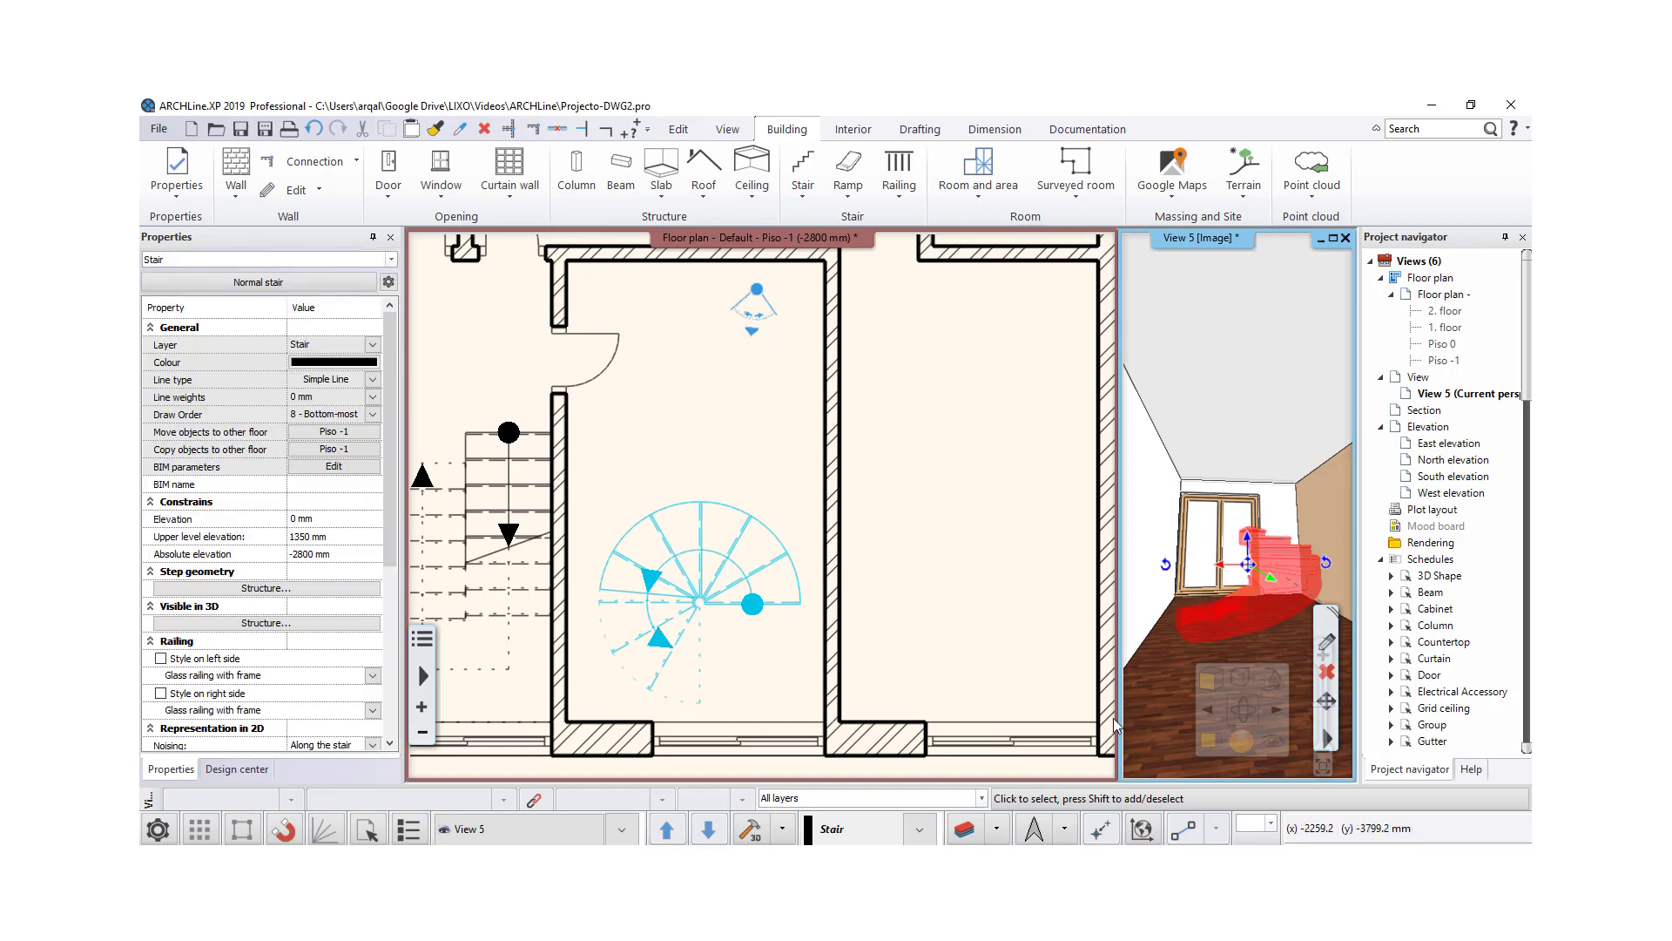
left_click(1141, 707)
left_click(743, 405)
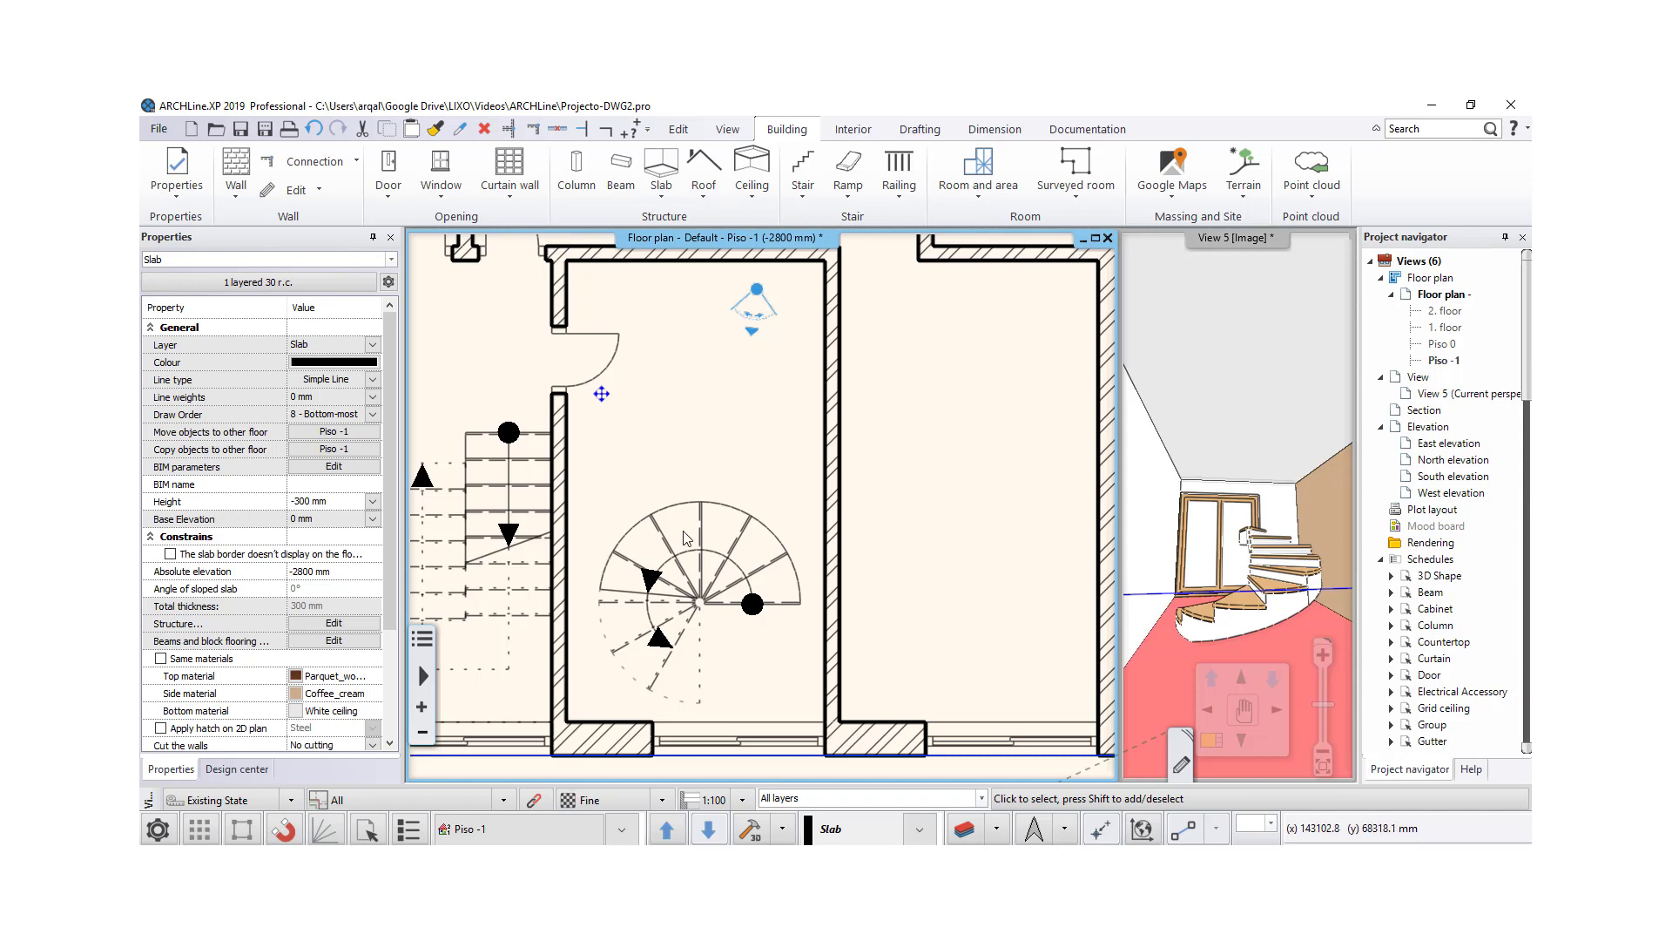
Step: Select the spiral stair and open its Stair dialog on the Stair Calculator page
left_click(706, 559)
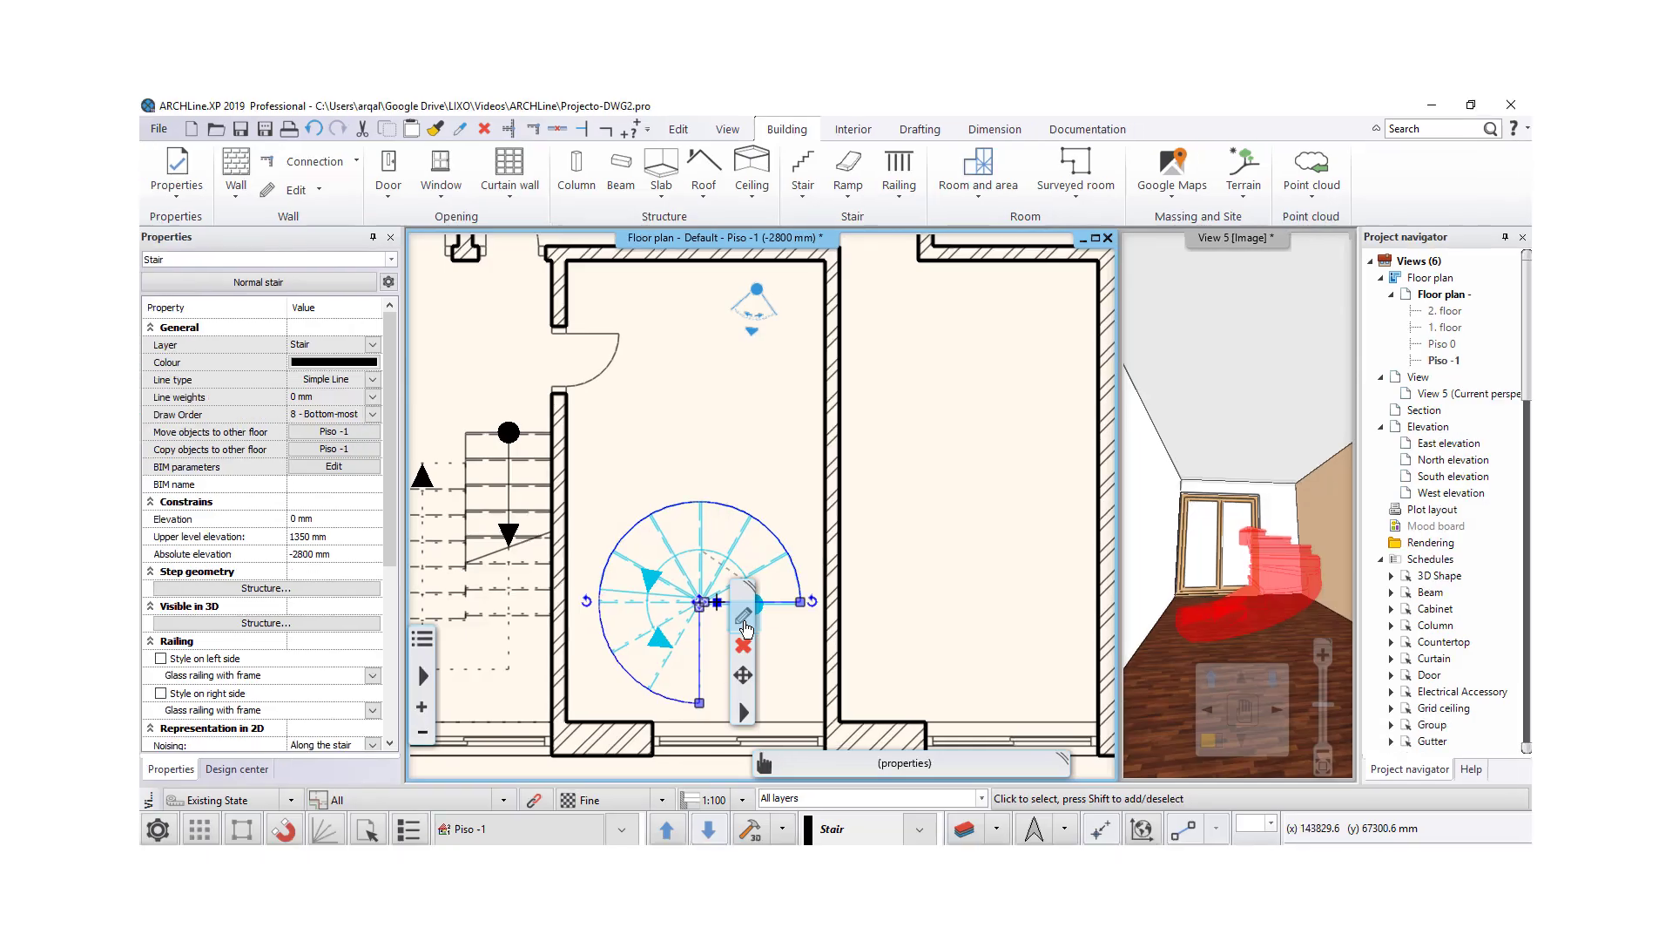
left_click(745, 625)
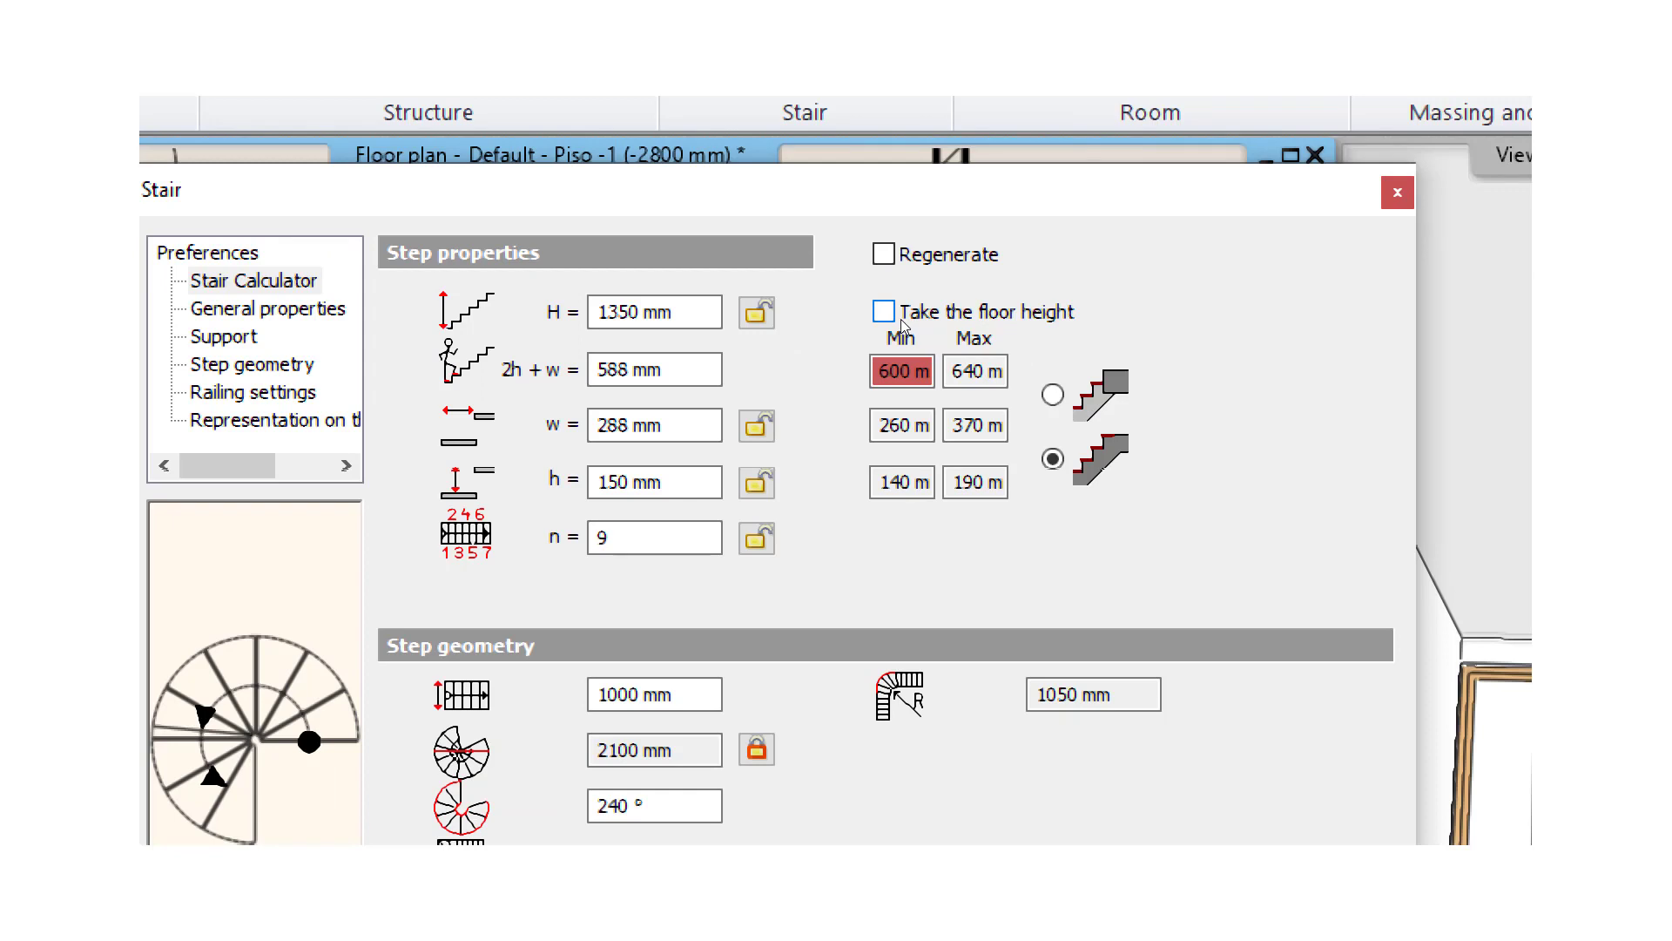
Step: Use the 2800 mm floor height with 15 steps, giving 186.7 mm risers and 288 mm tread
left_click(899, 315)
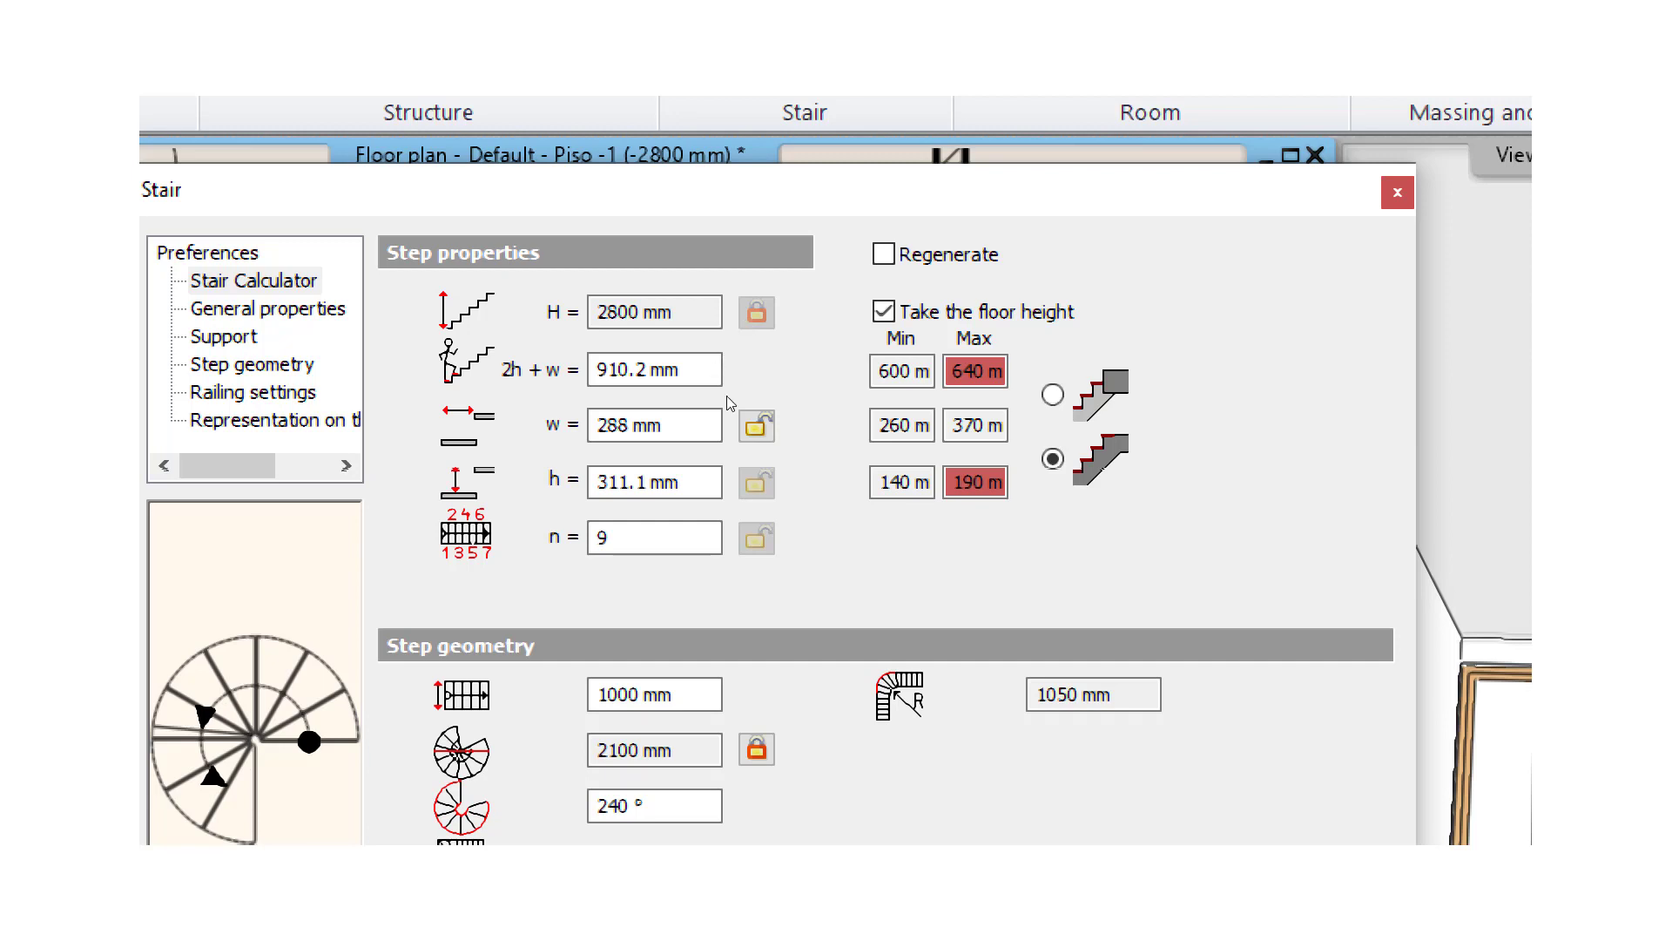
key("Tab")
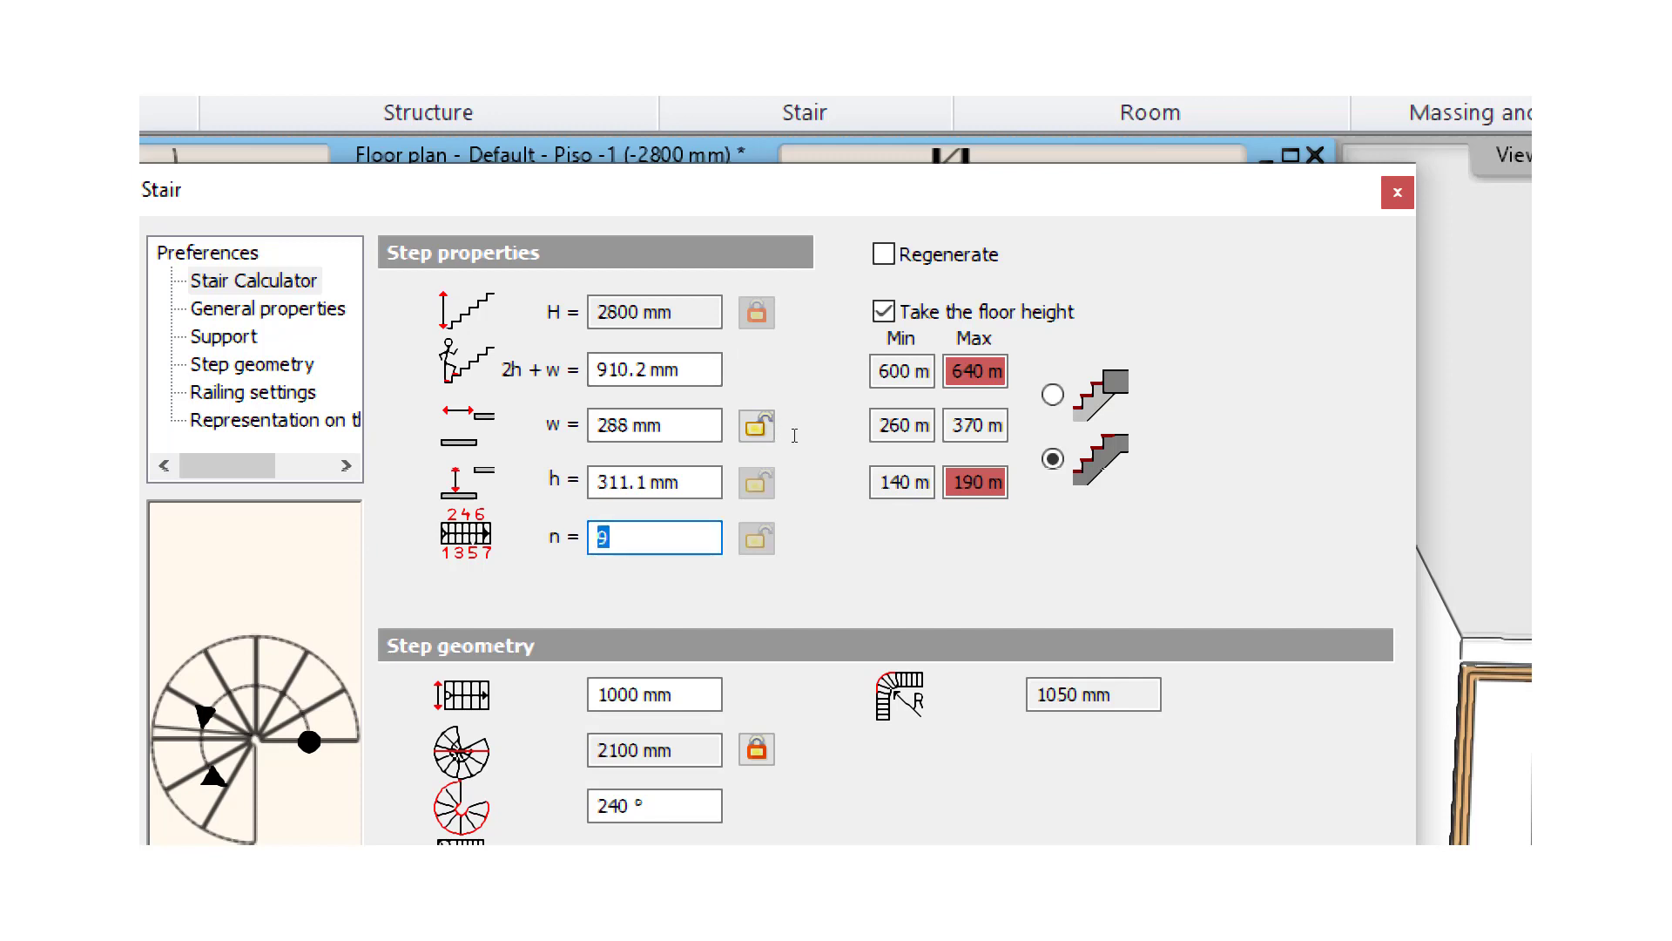
type("15")
left_click(666, 481)
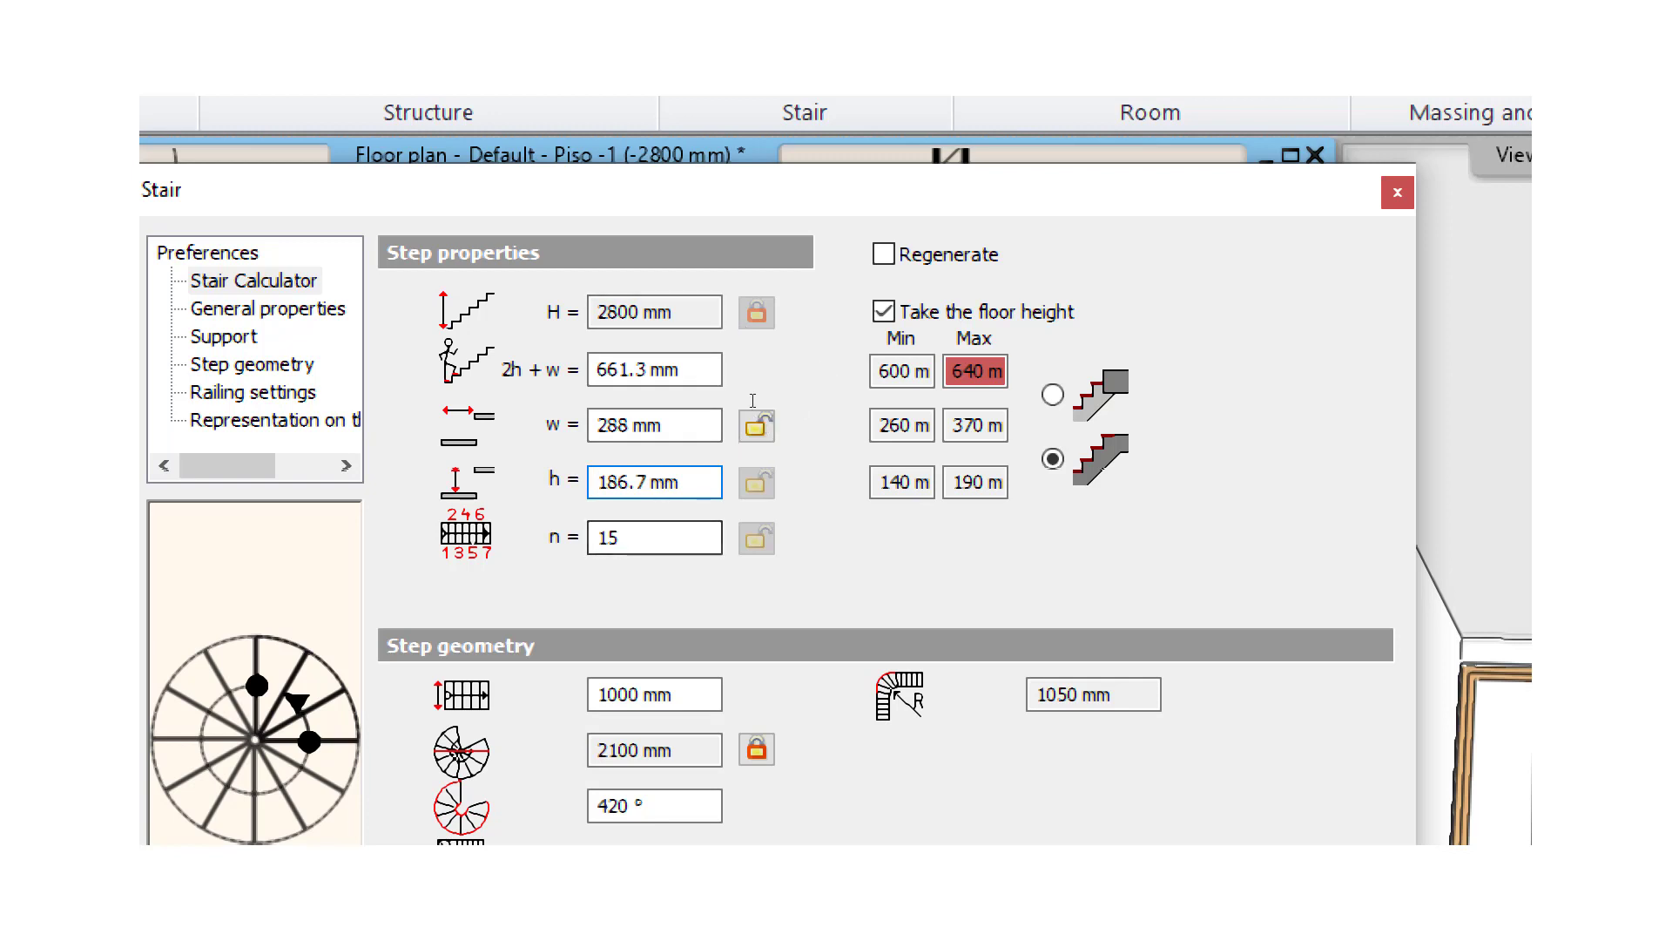
key("ctrl+a")
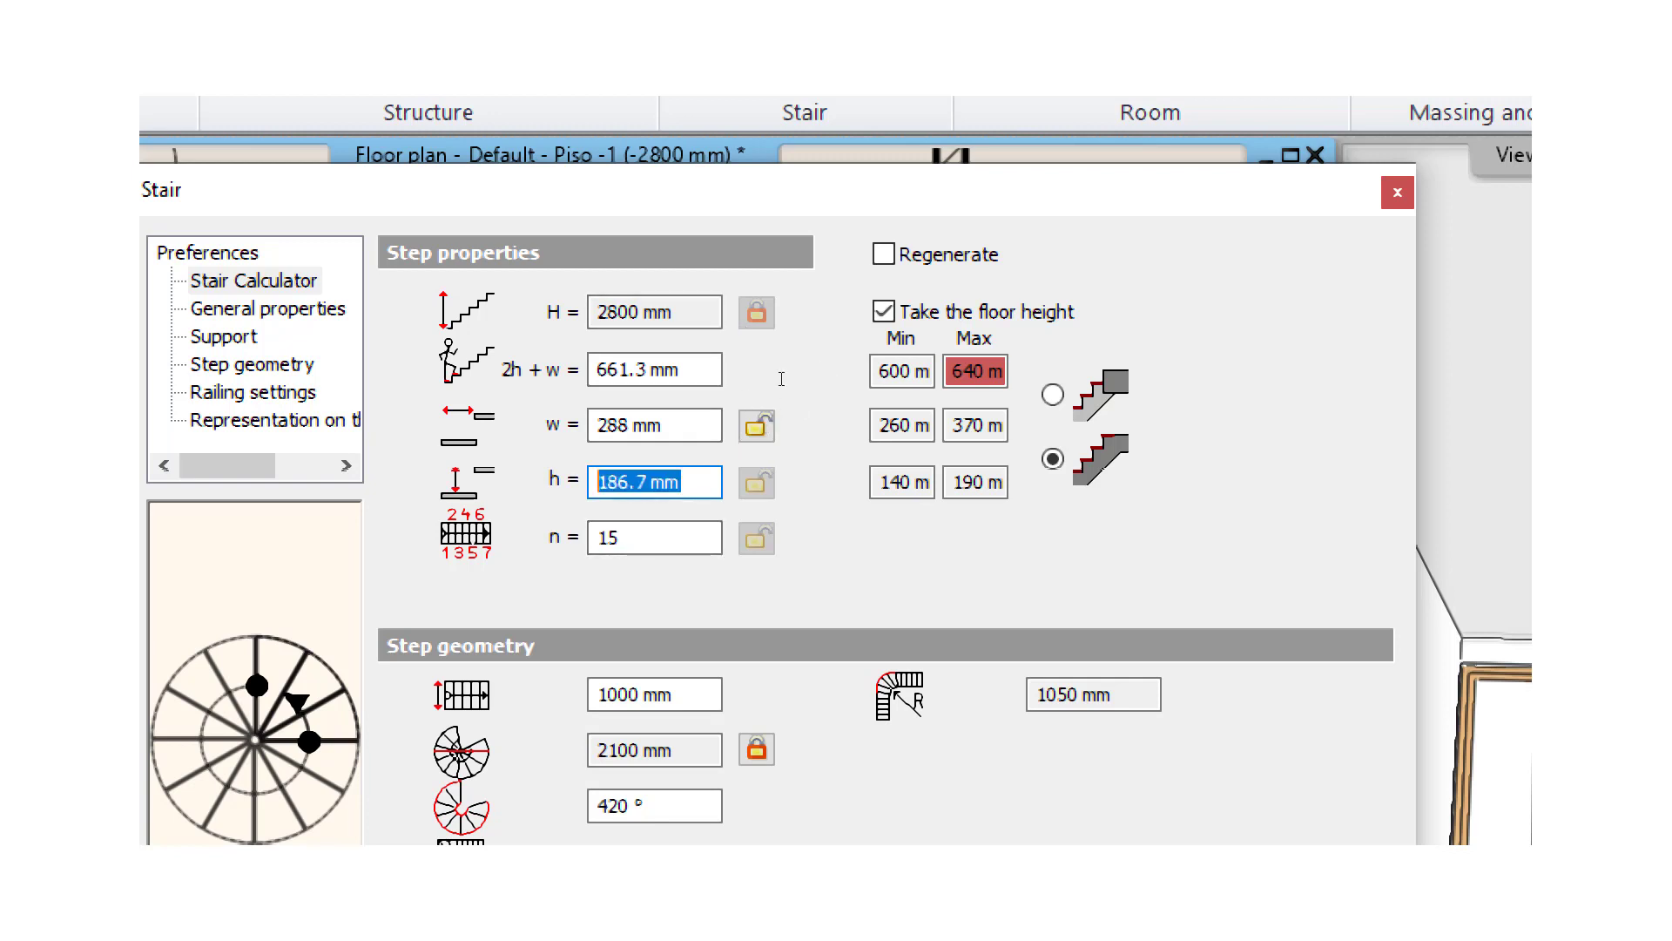
key("shift+Tab")
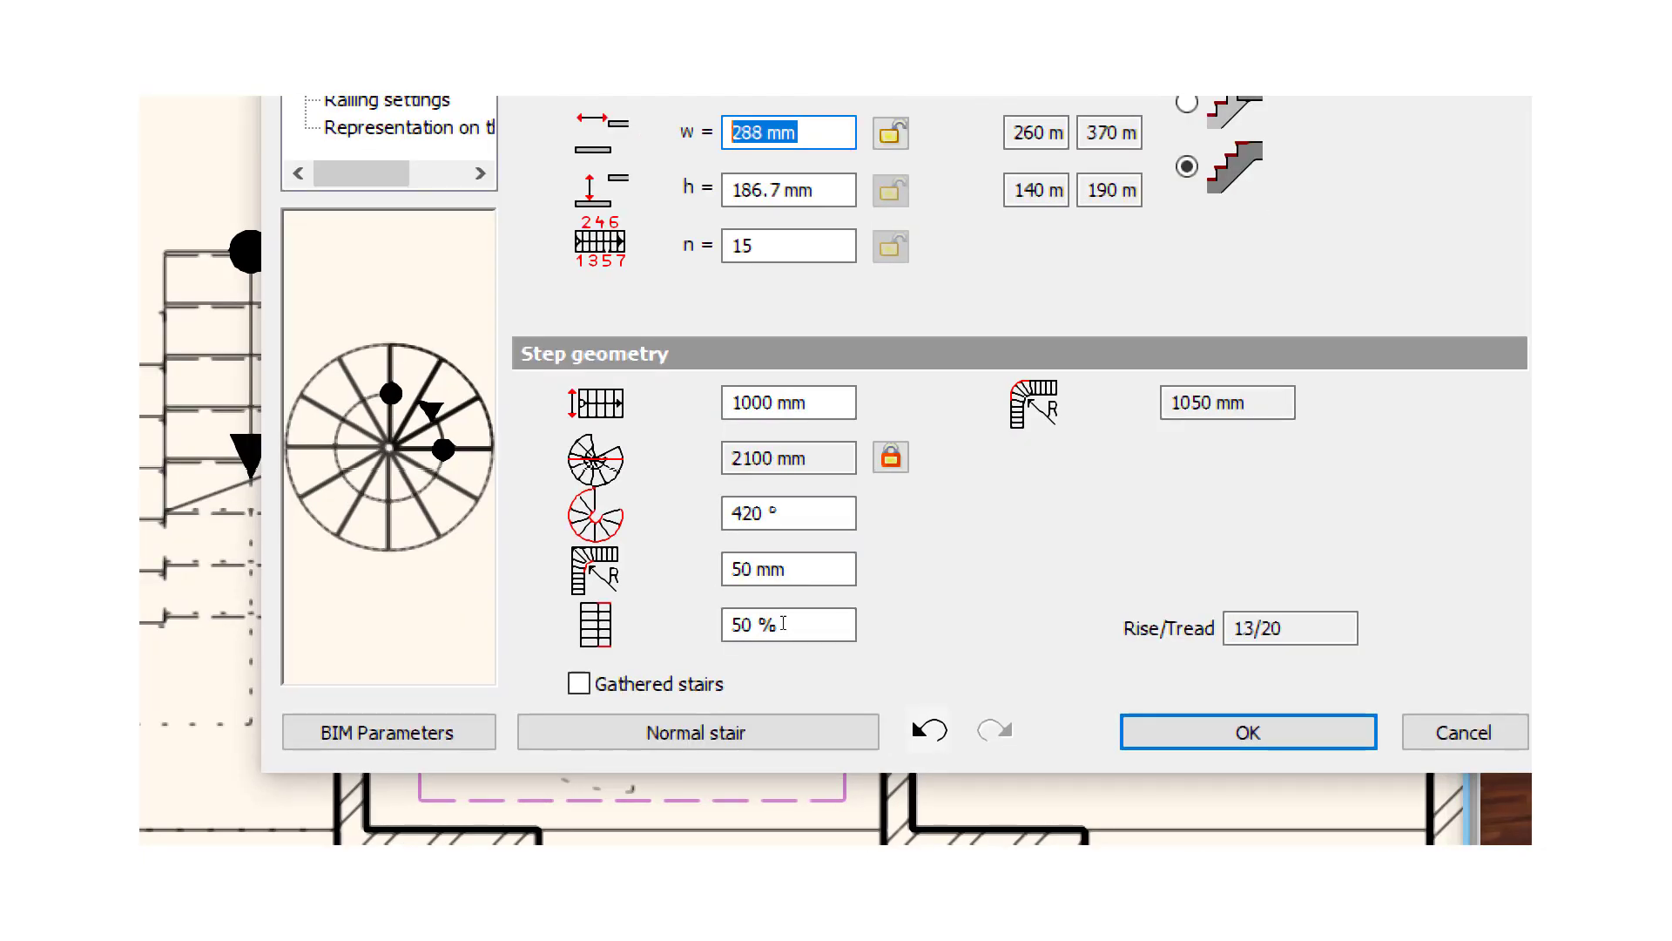
Step: Try step-geometry percentages of 60, 50, 60 and 45 % to compare step sizes
left_click(783, 622)
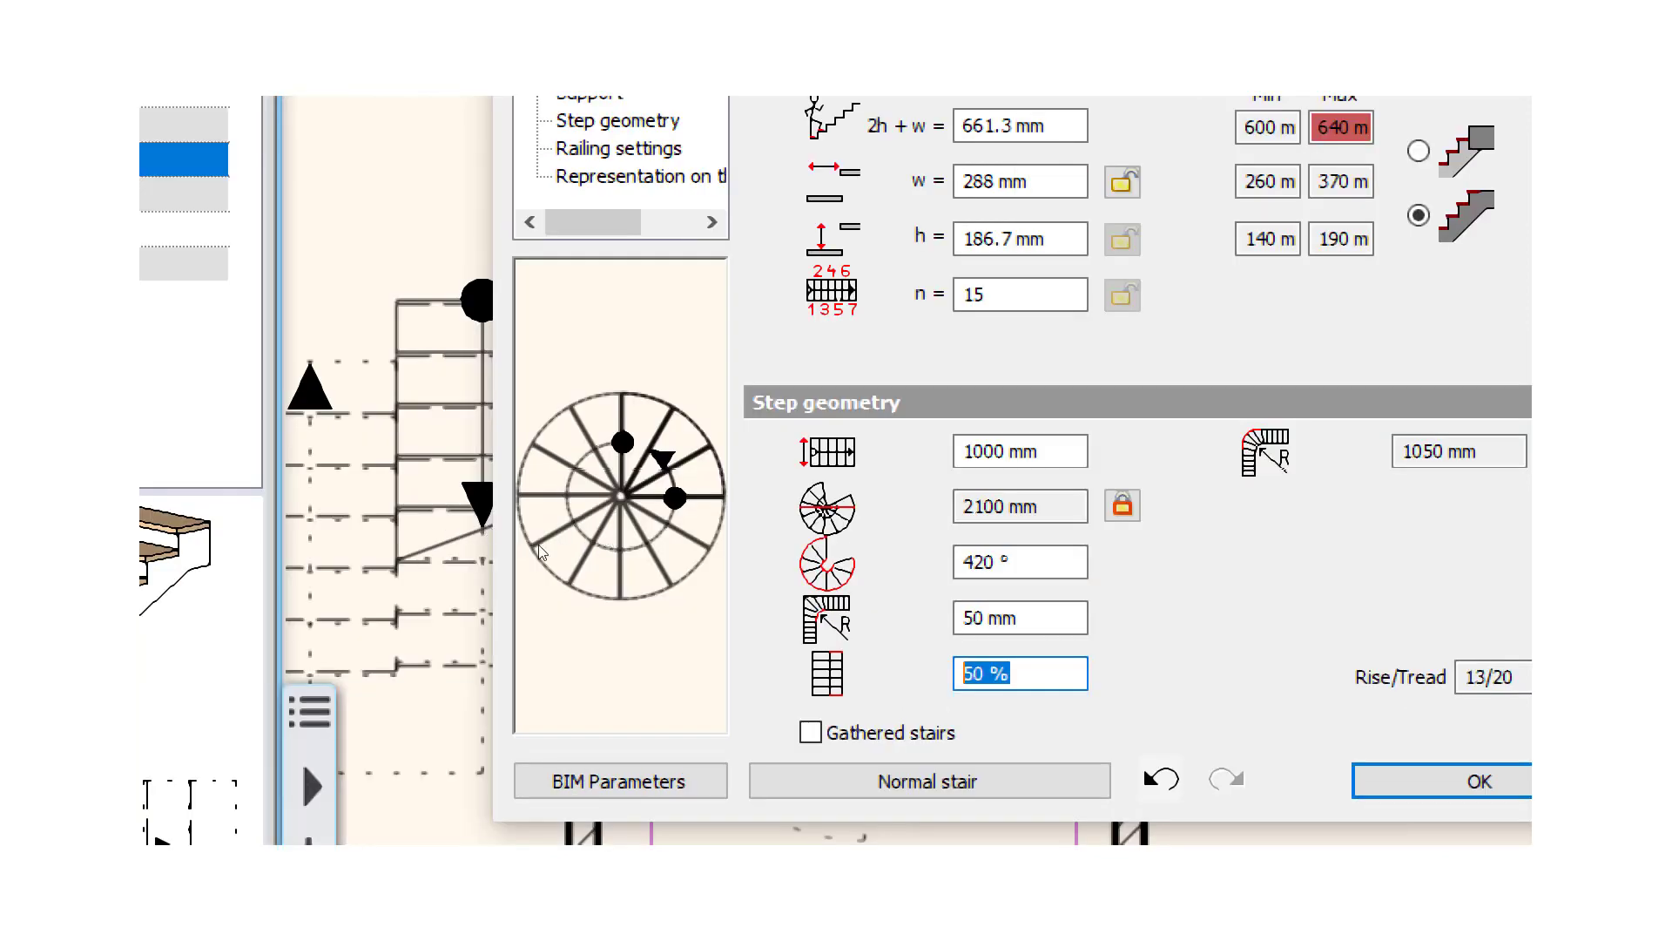
type("60")
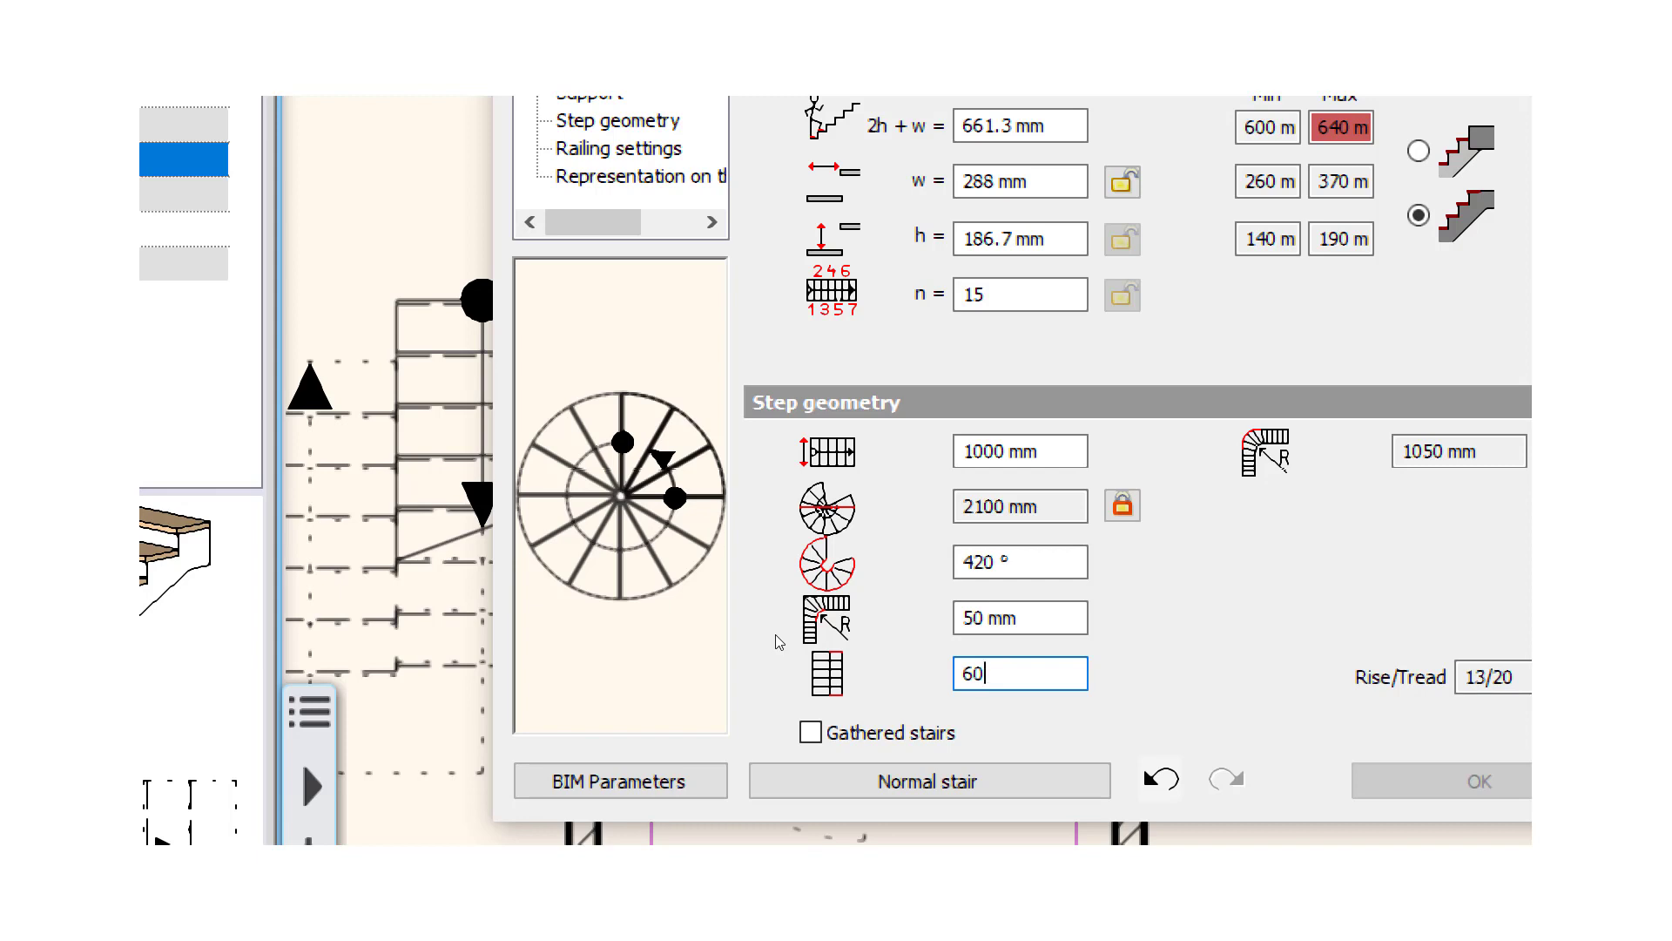
key("Return")
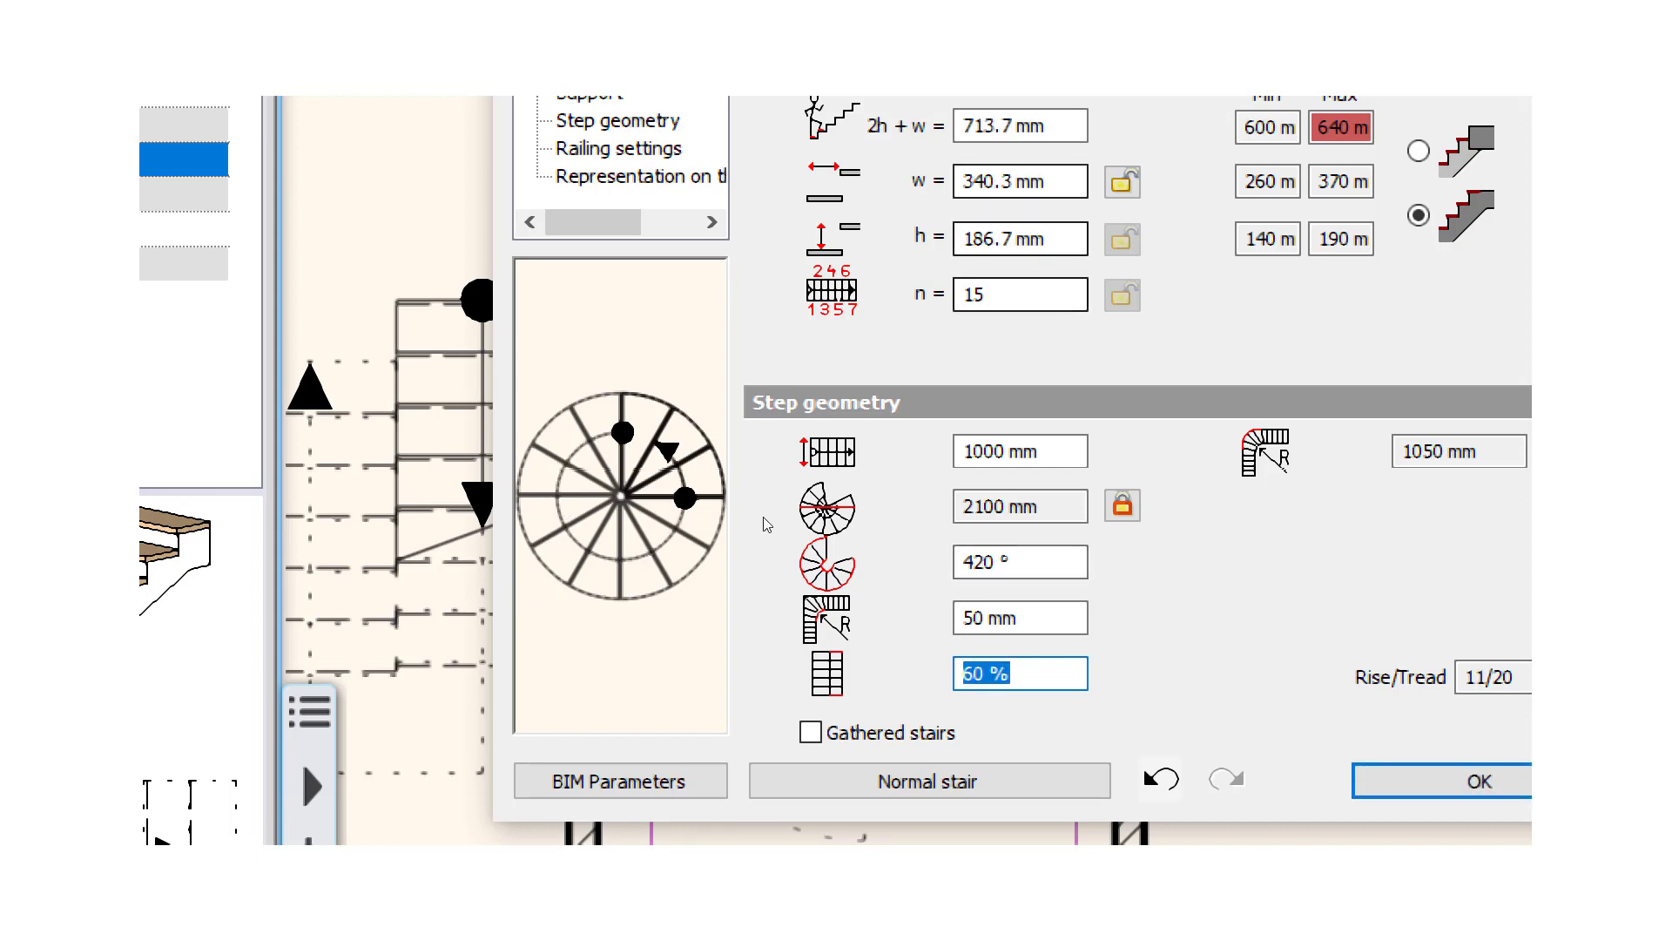
type("50")
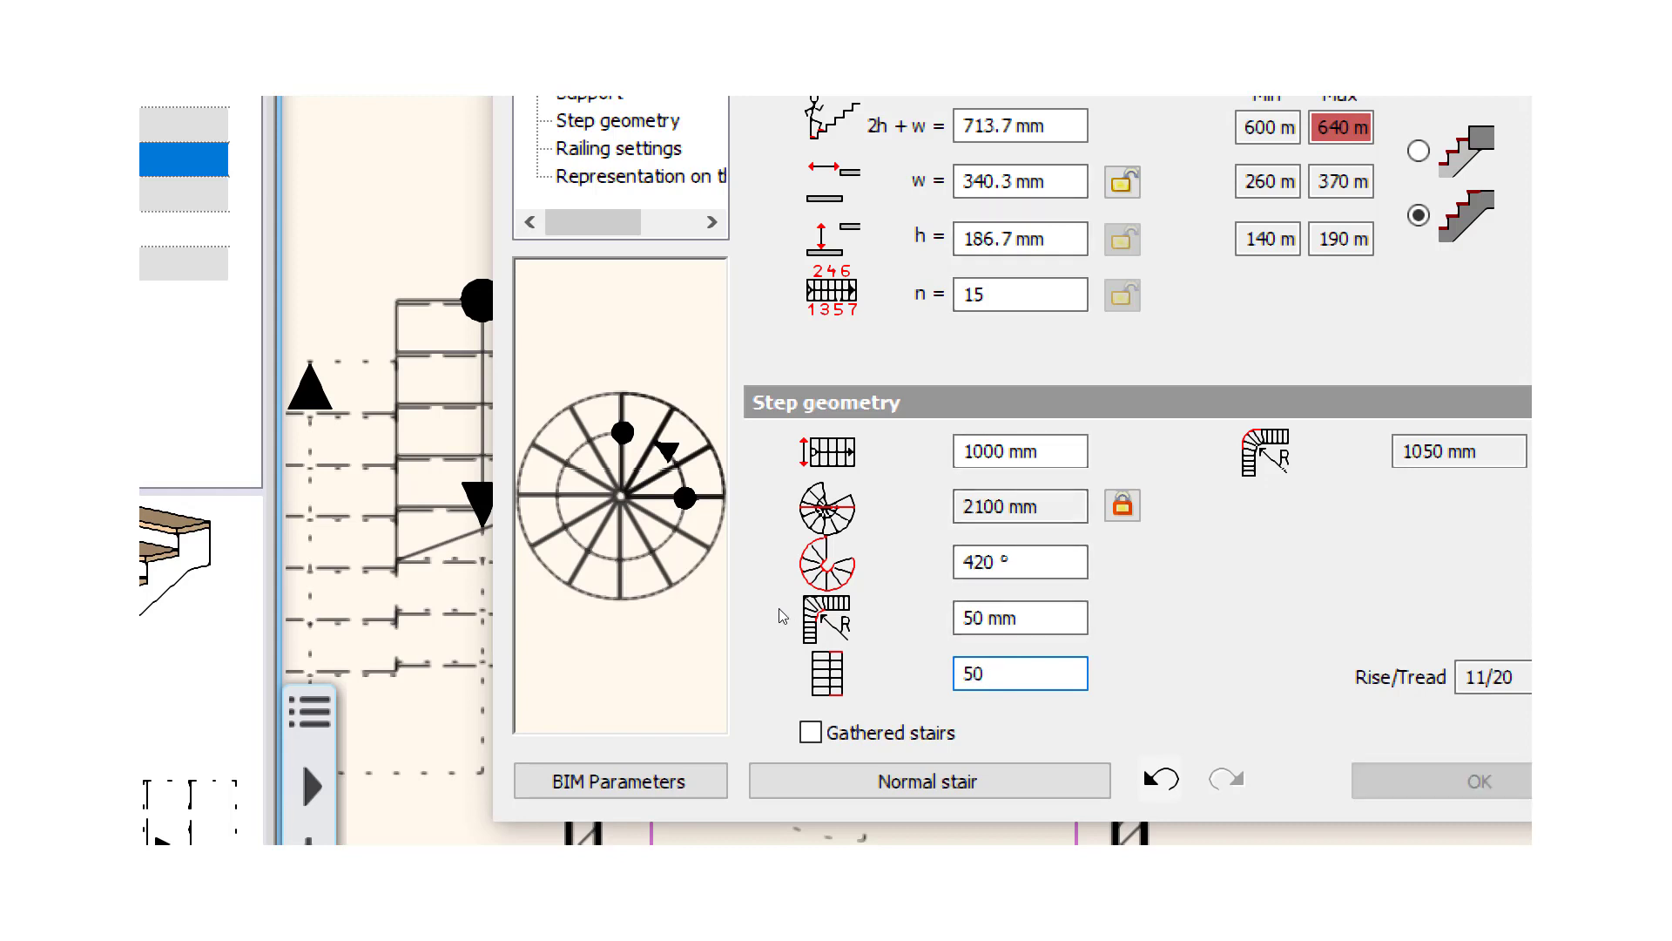
key("Return")
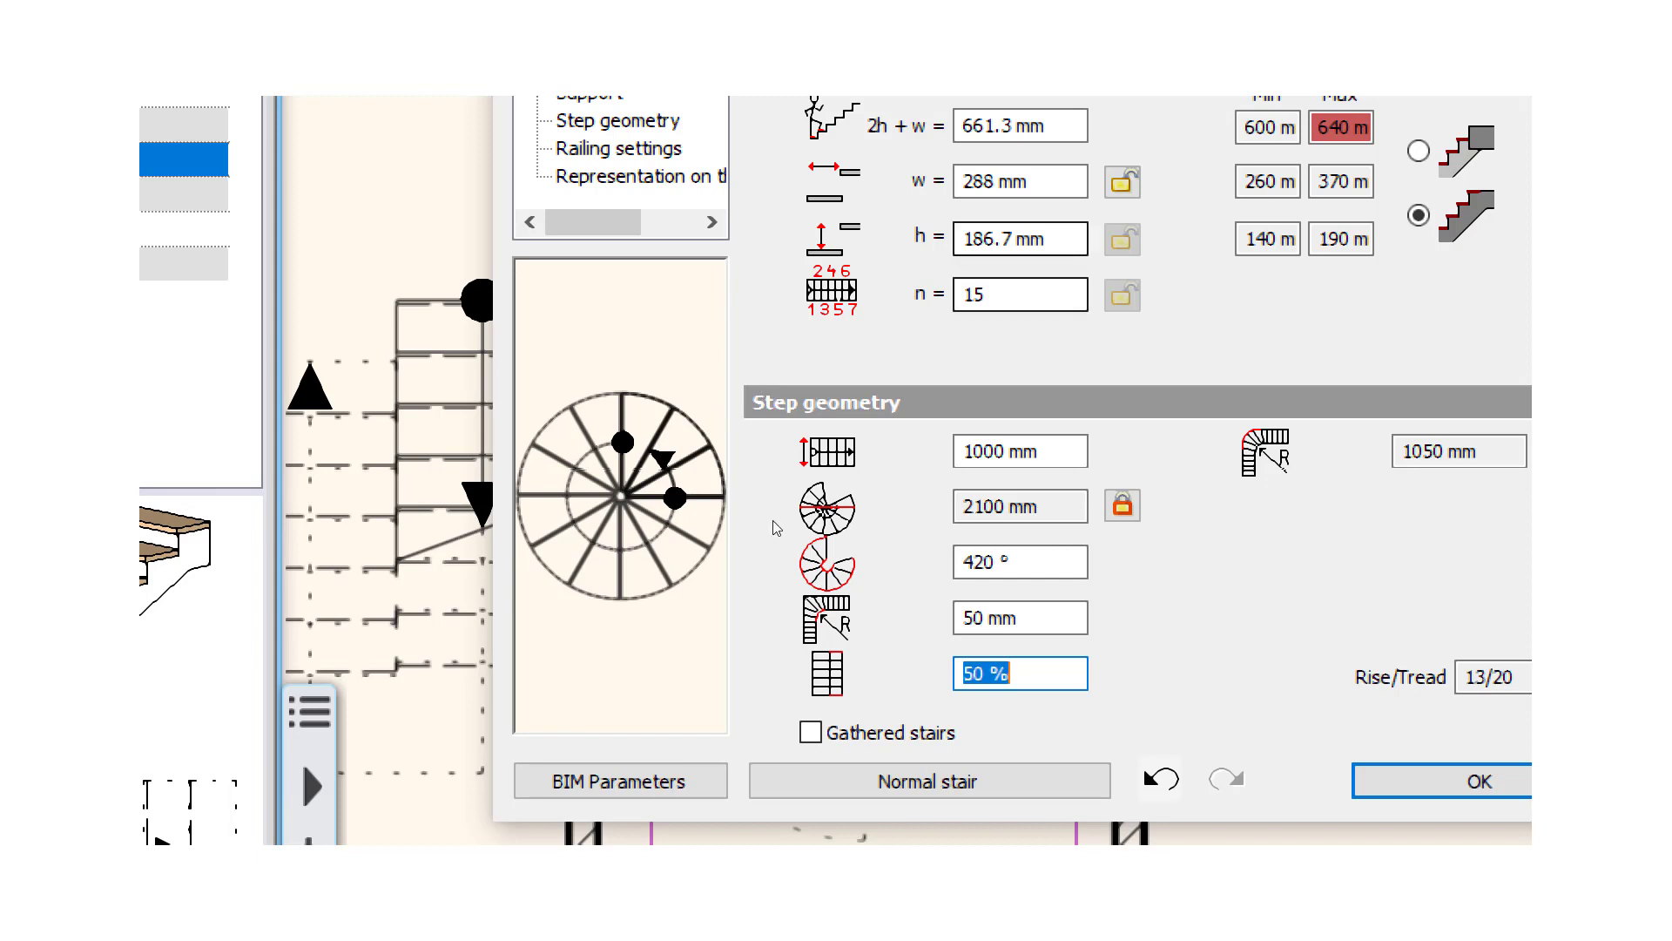
type("60")
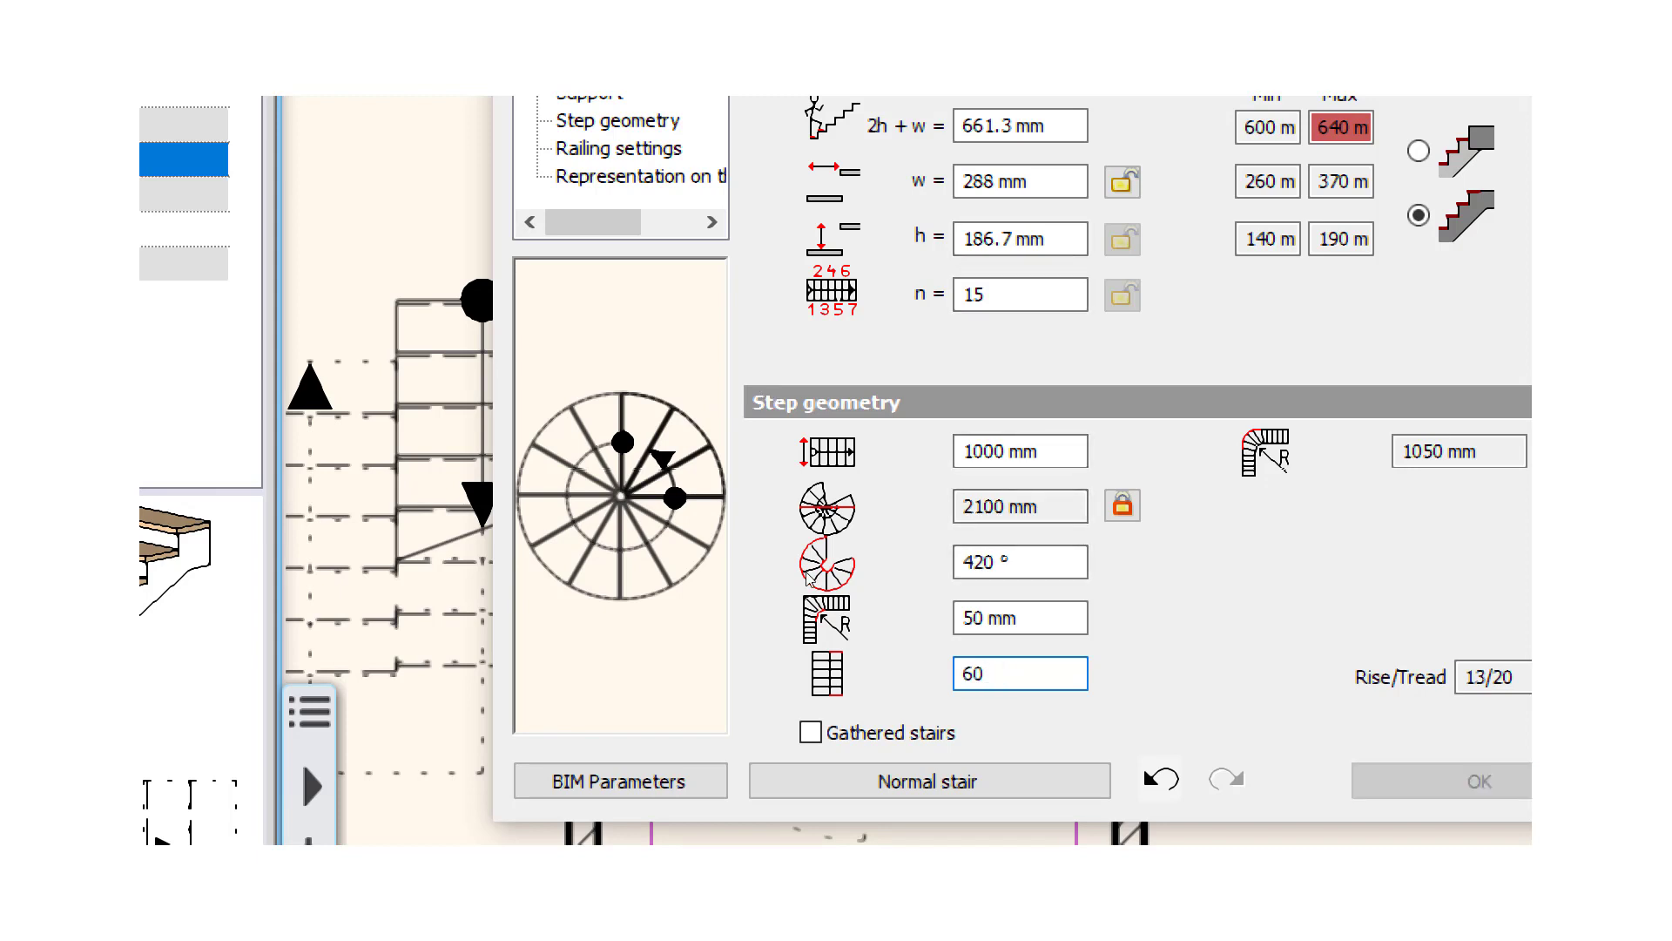
key("Return")
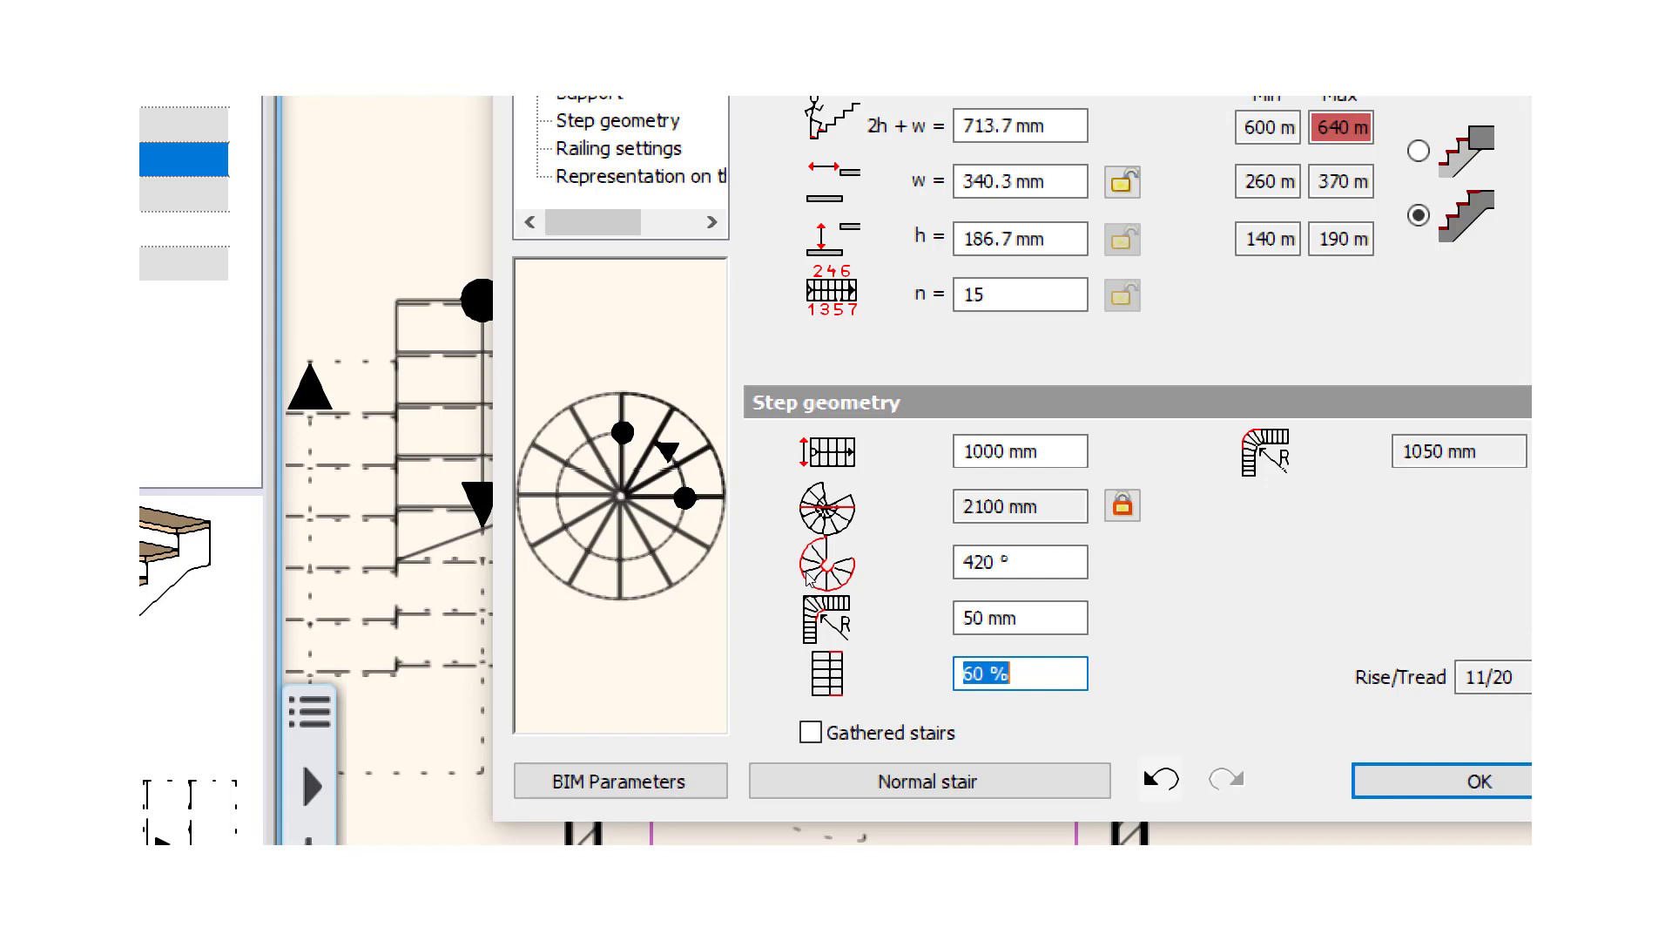
type("45")
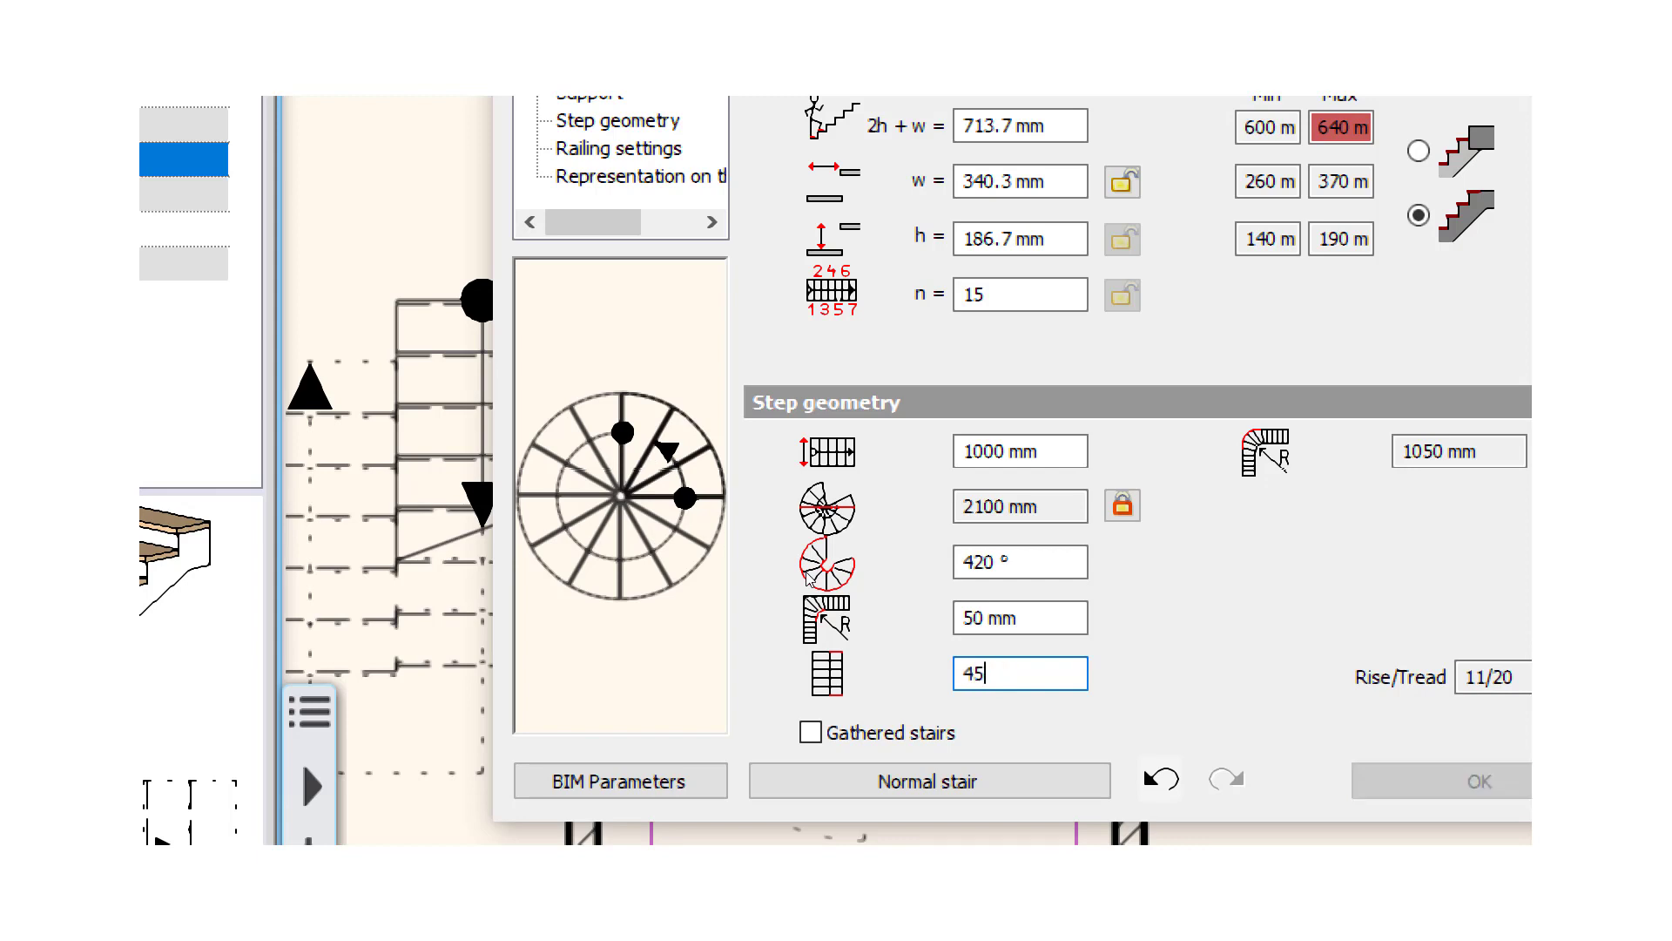
key("Return")
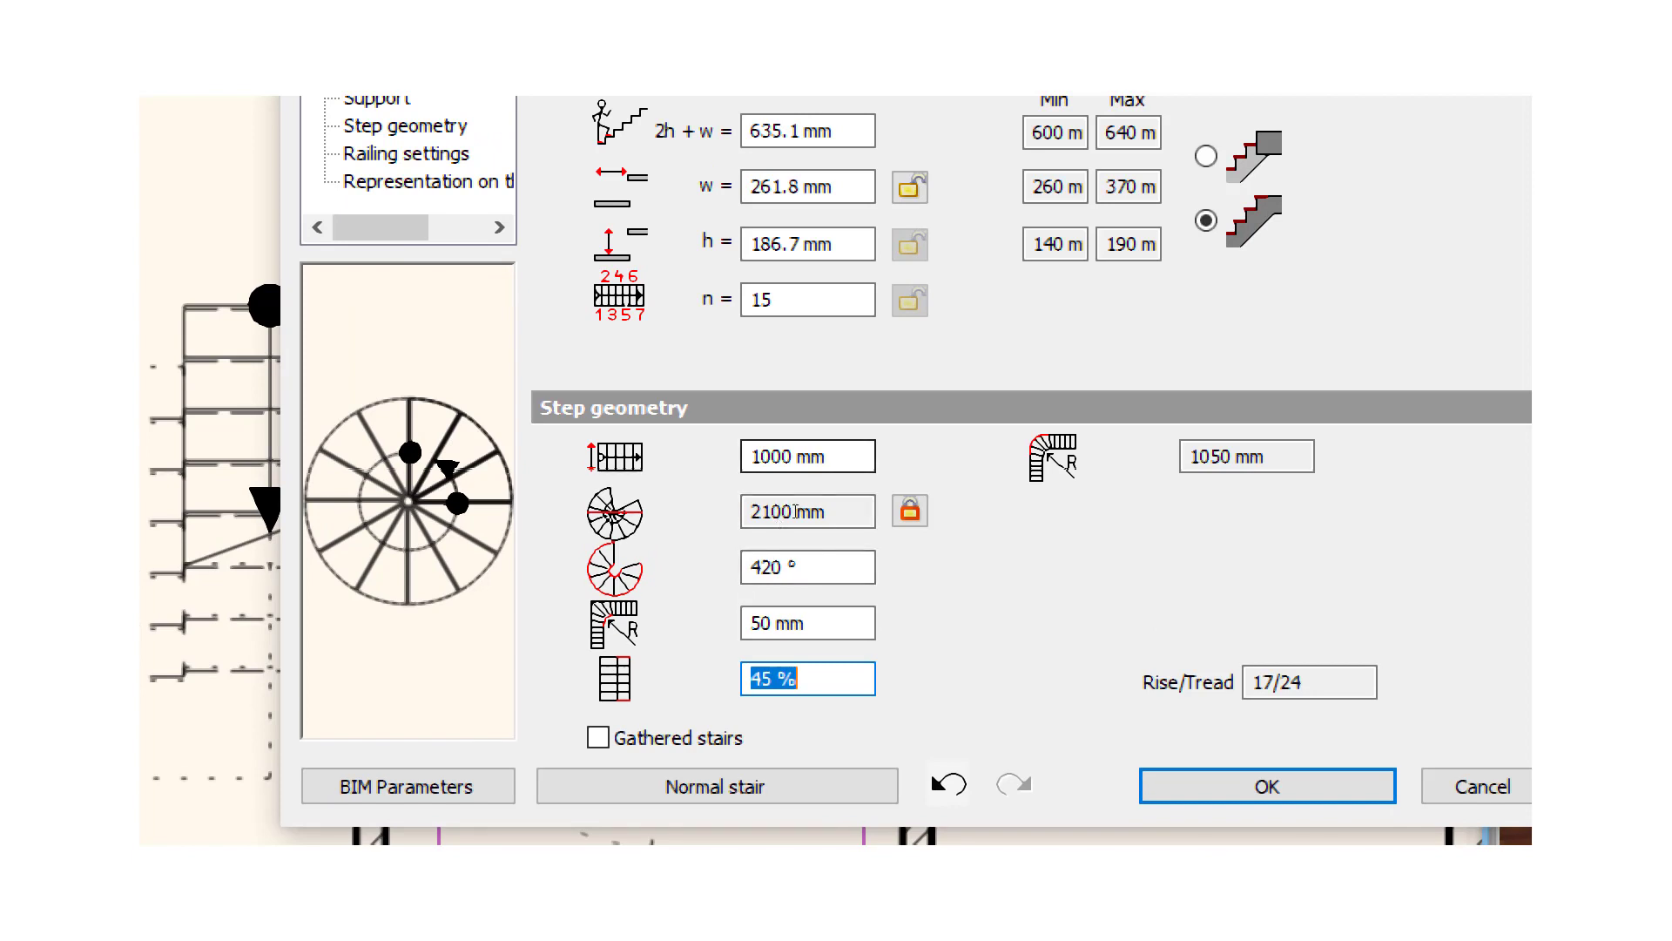
Step: Set the spiral stair width to 900 mm
left_click(751, 508)
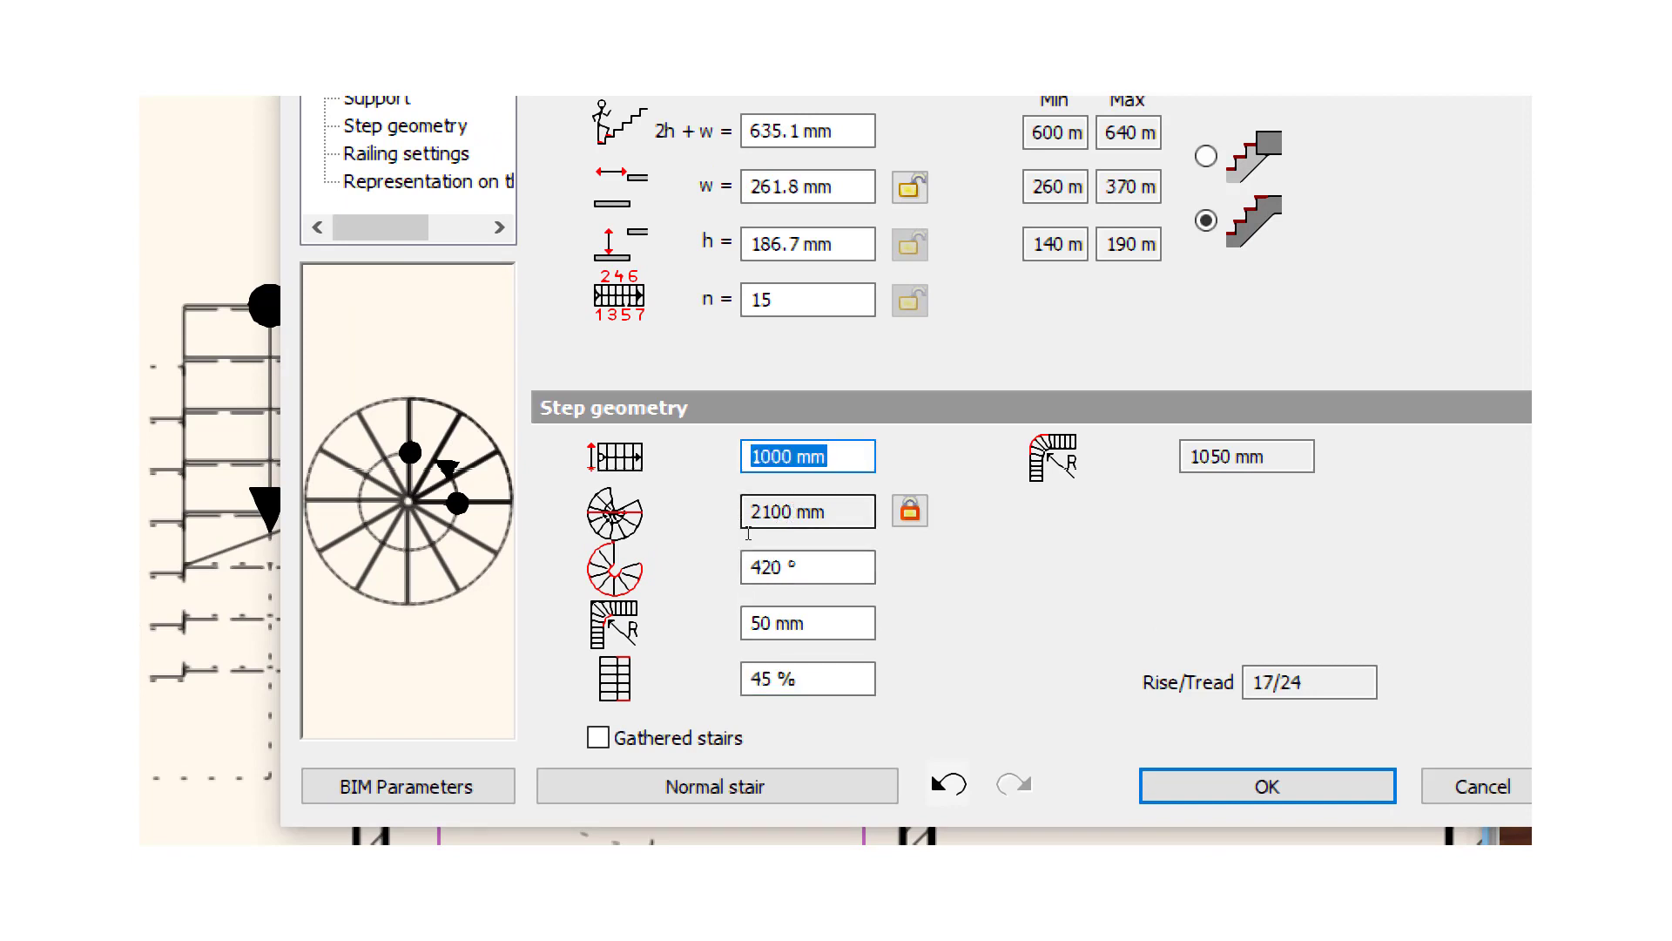
type("9")
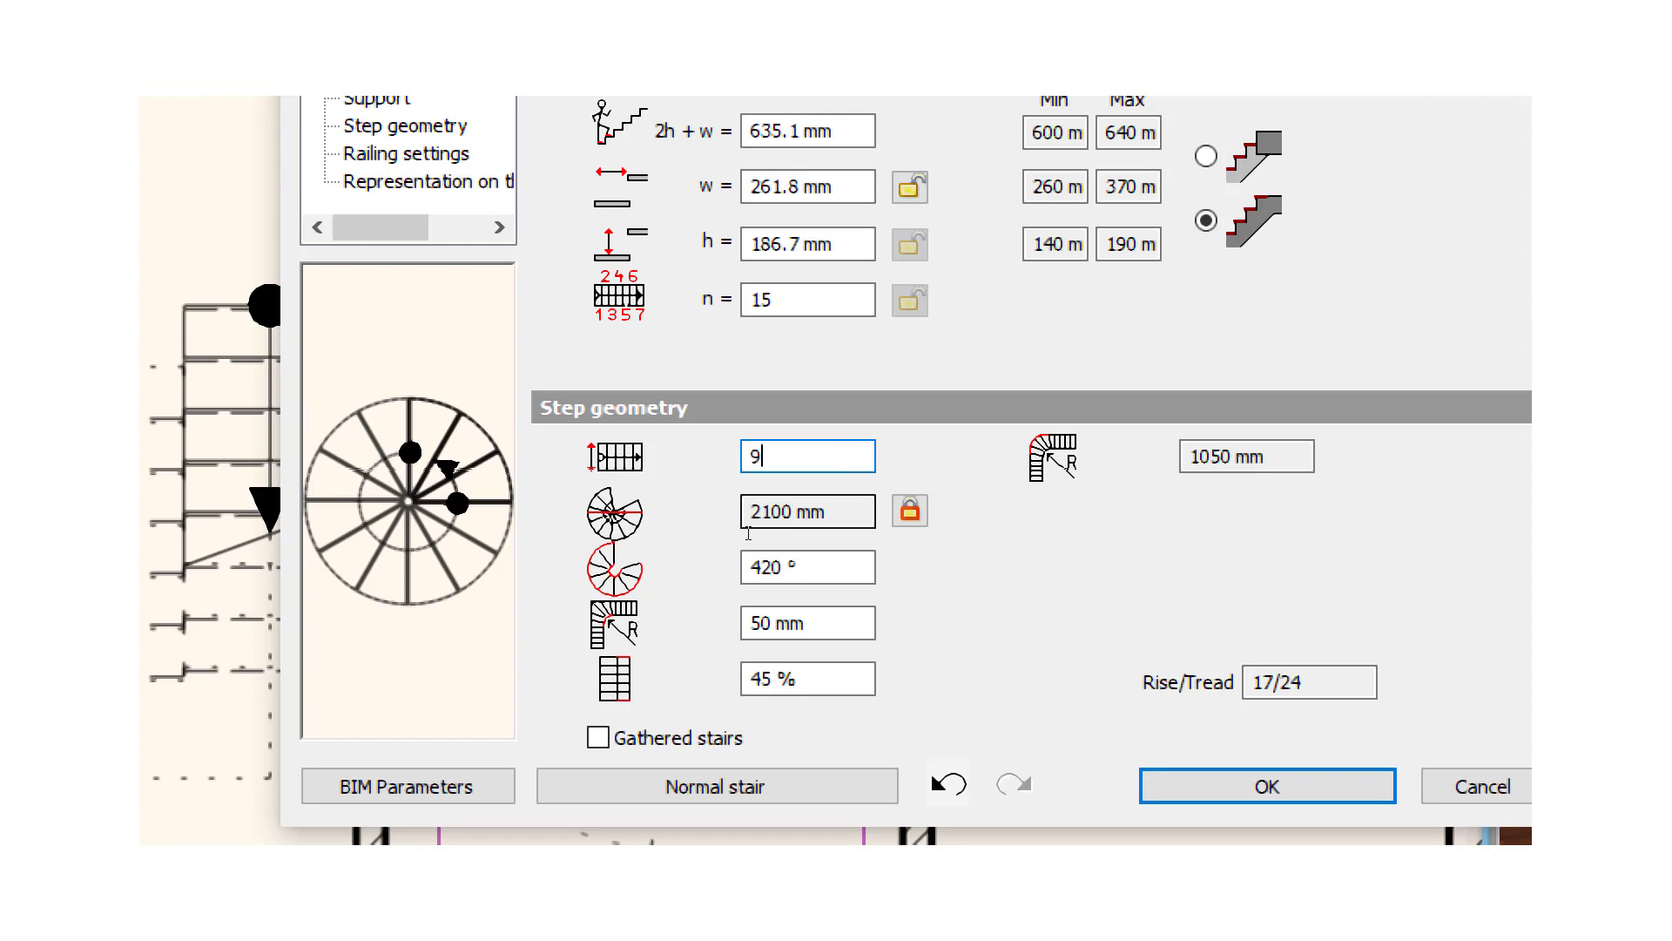
type("00")
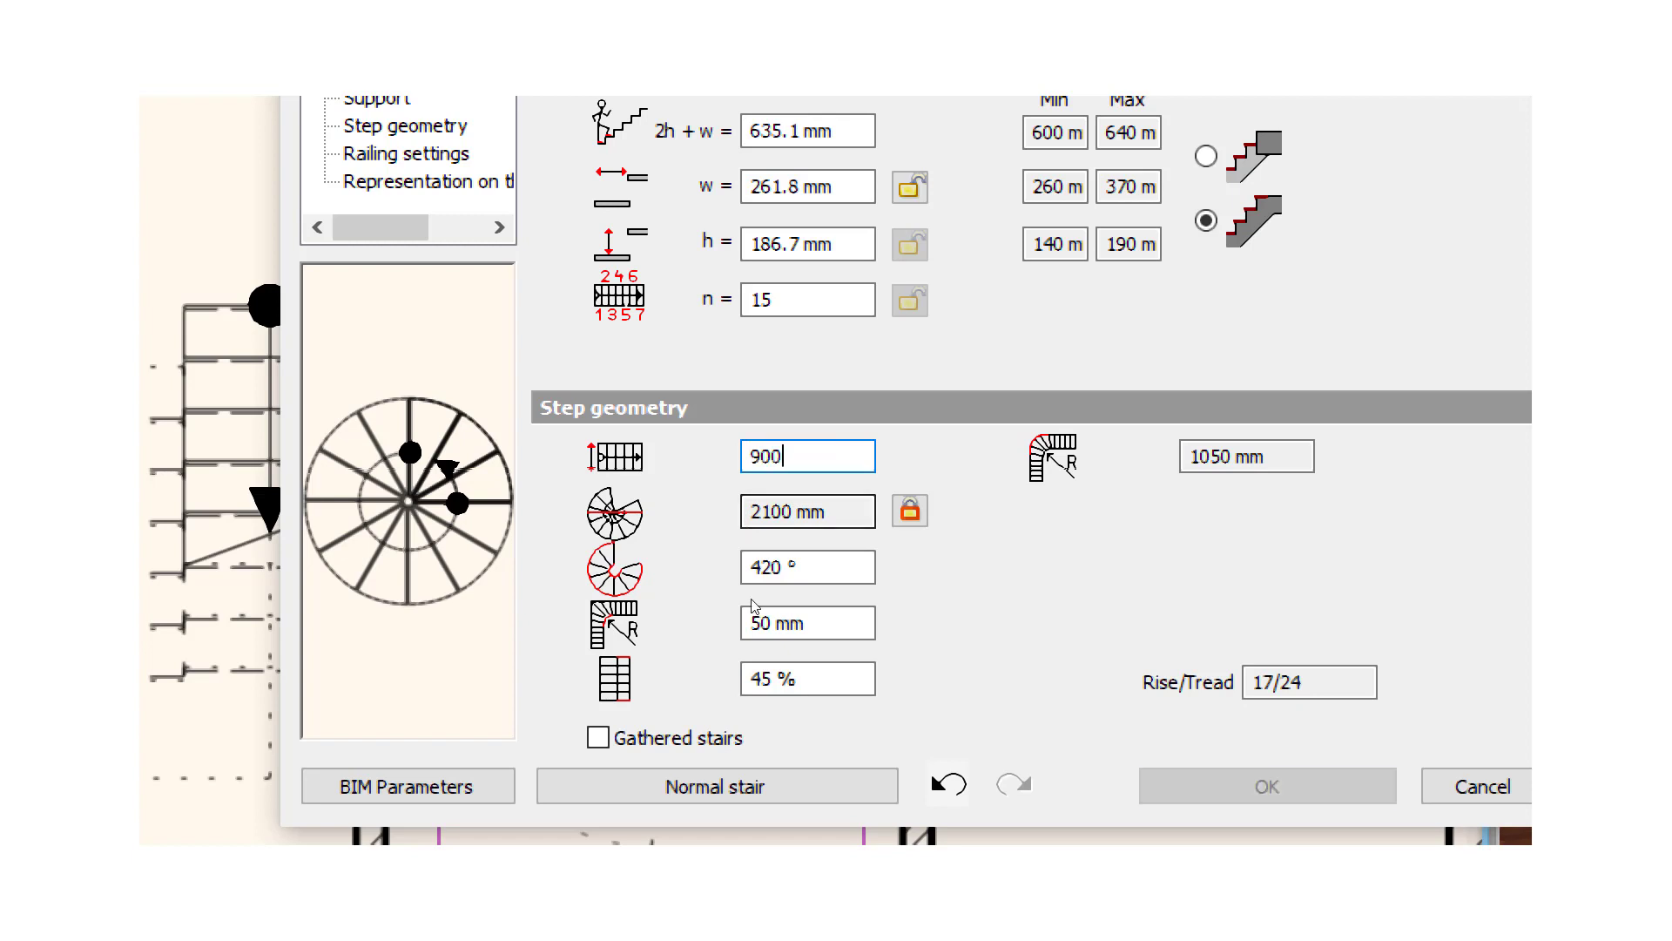
key("Return")
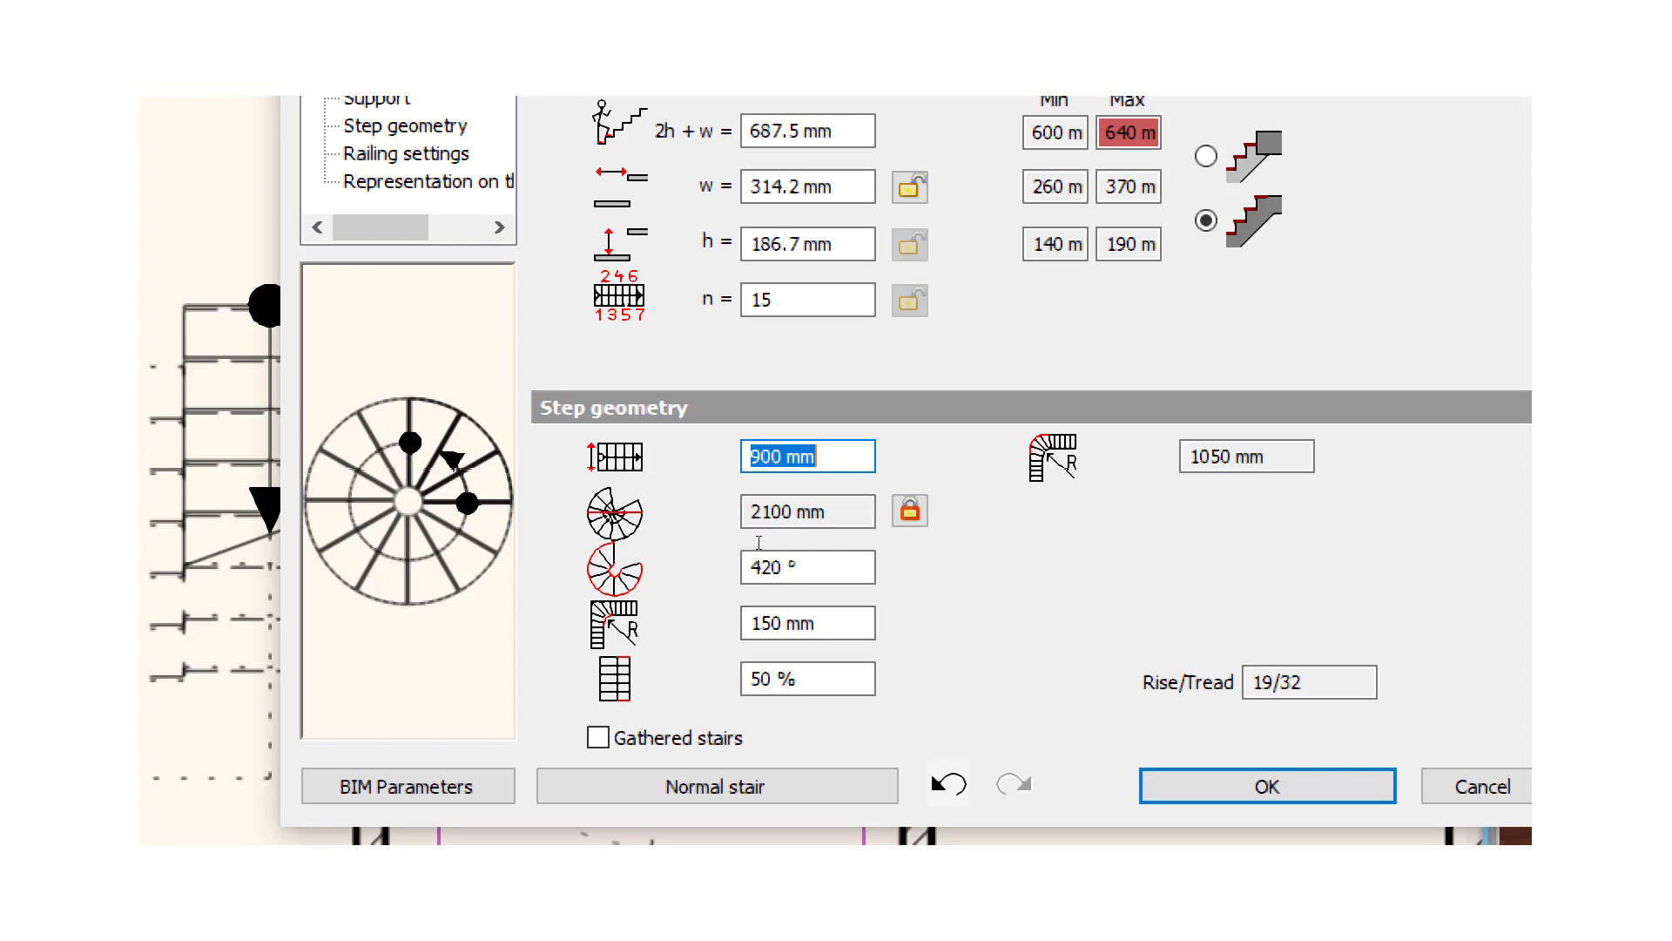
Step: Set the stair diameter to 1900 mm, correcting it from an initial 1850 mm
key("Tab")
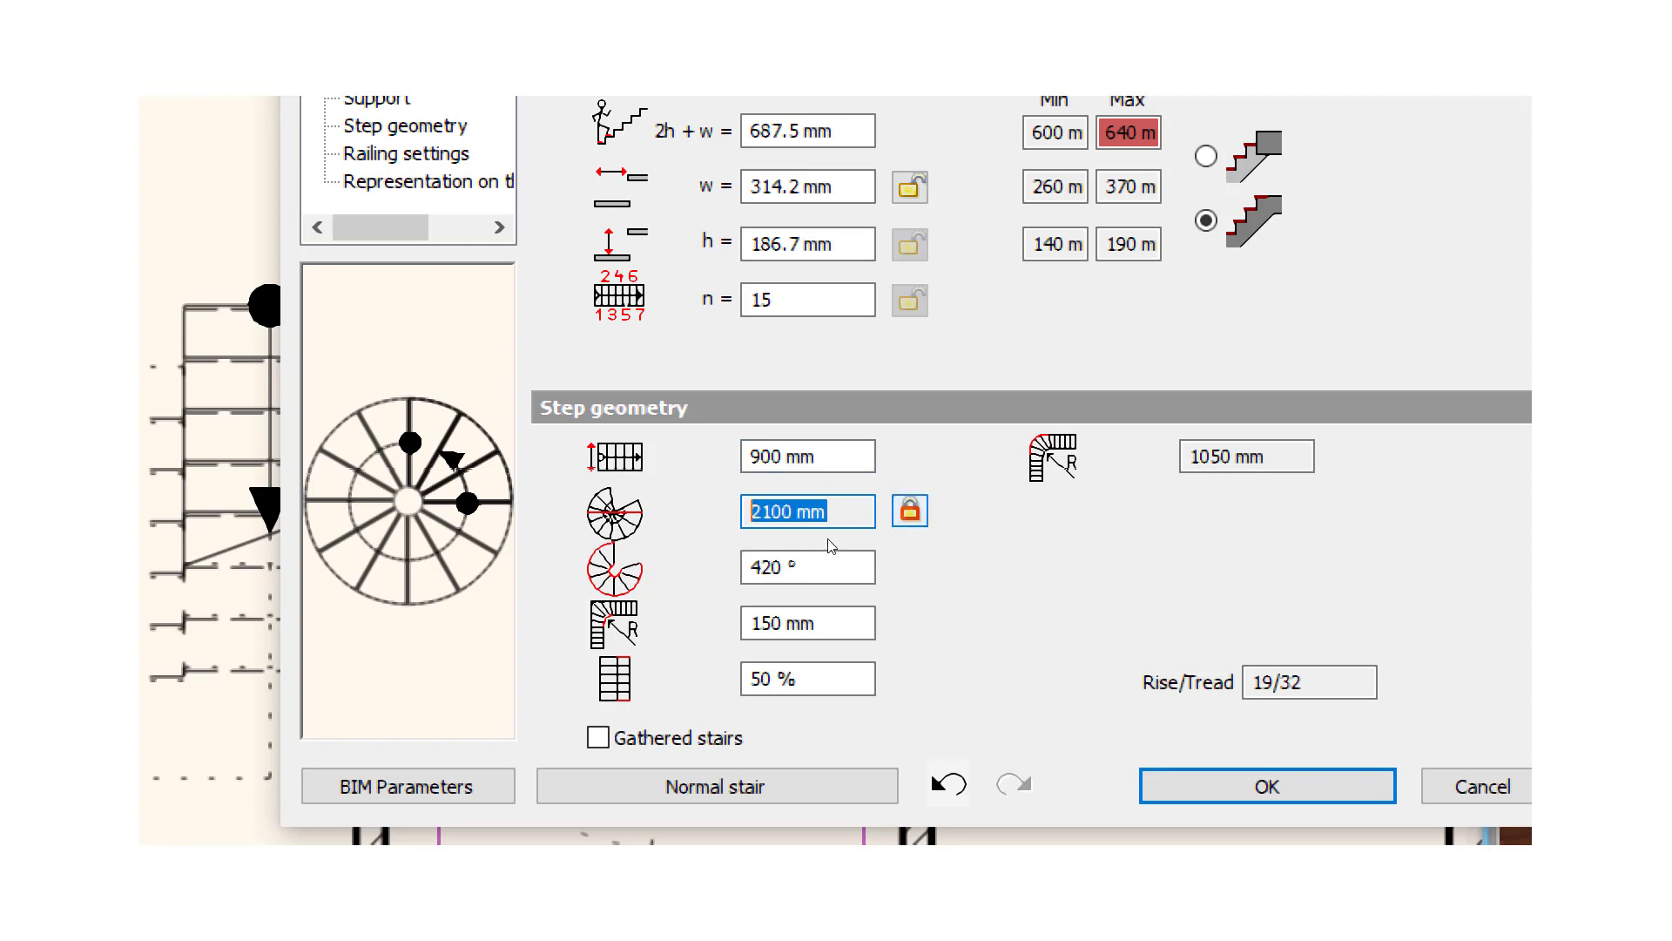
left_click_drag(831, 514, 755, 537)
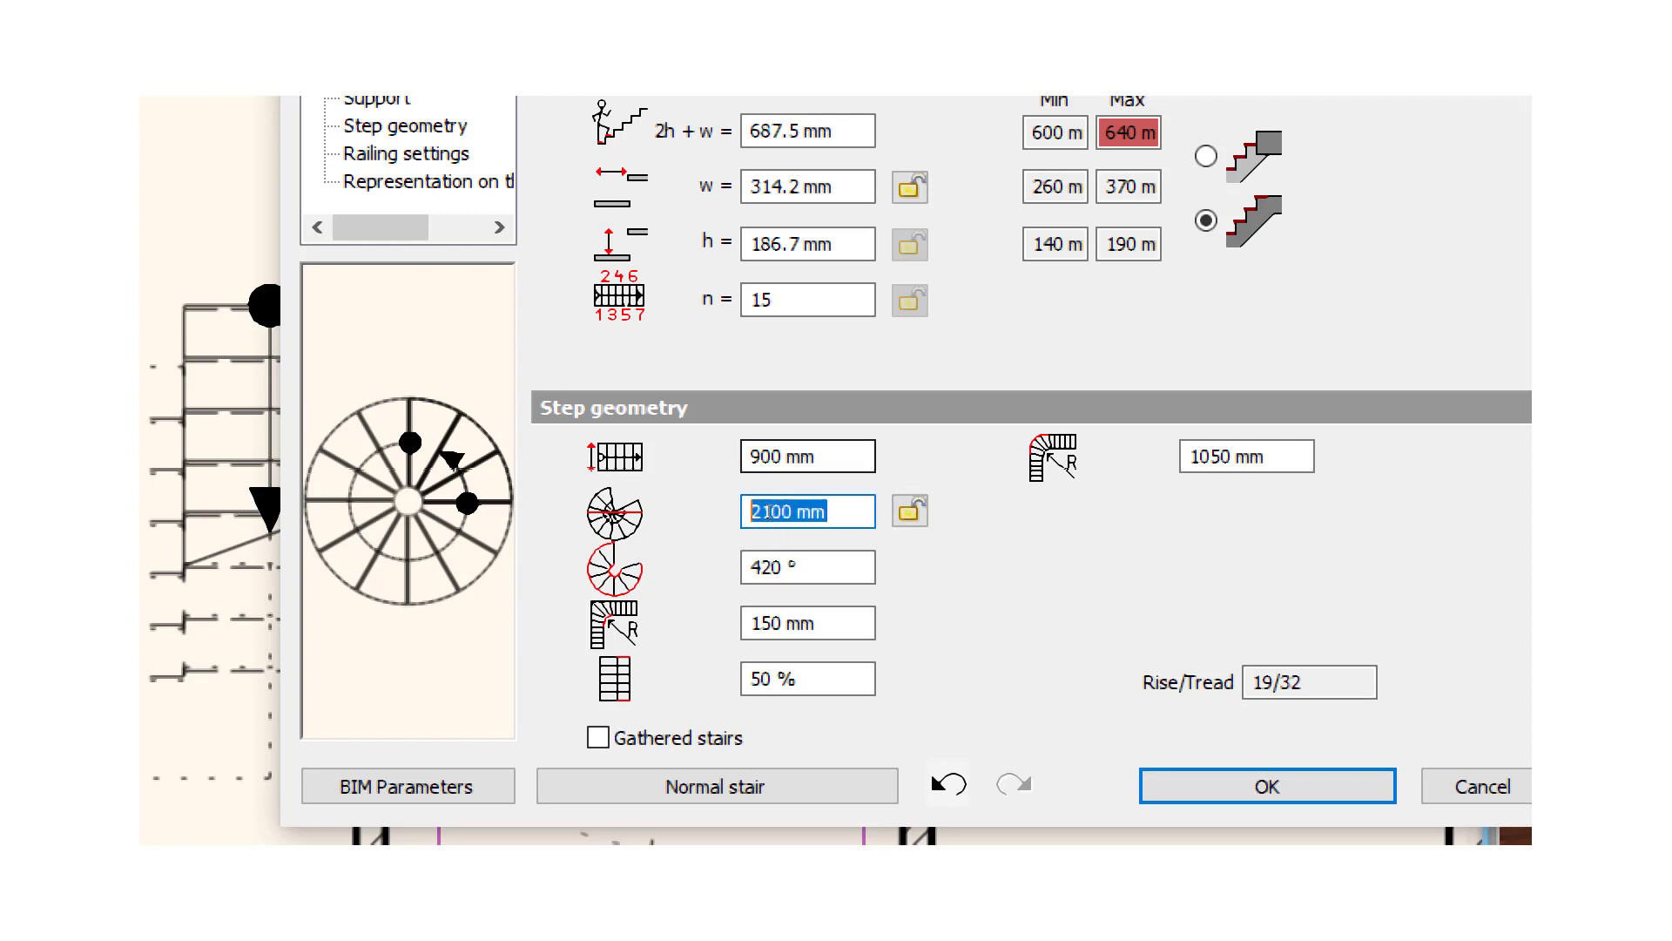
type("1850")
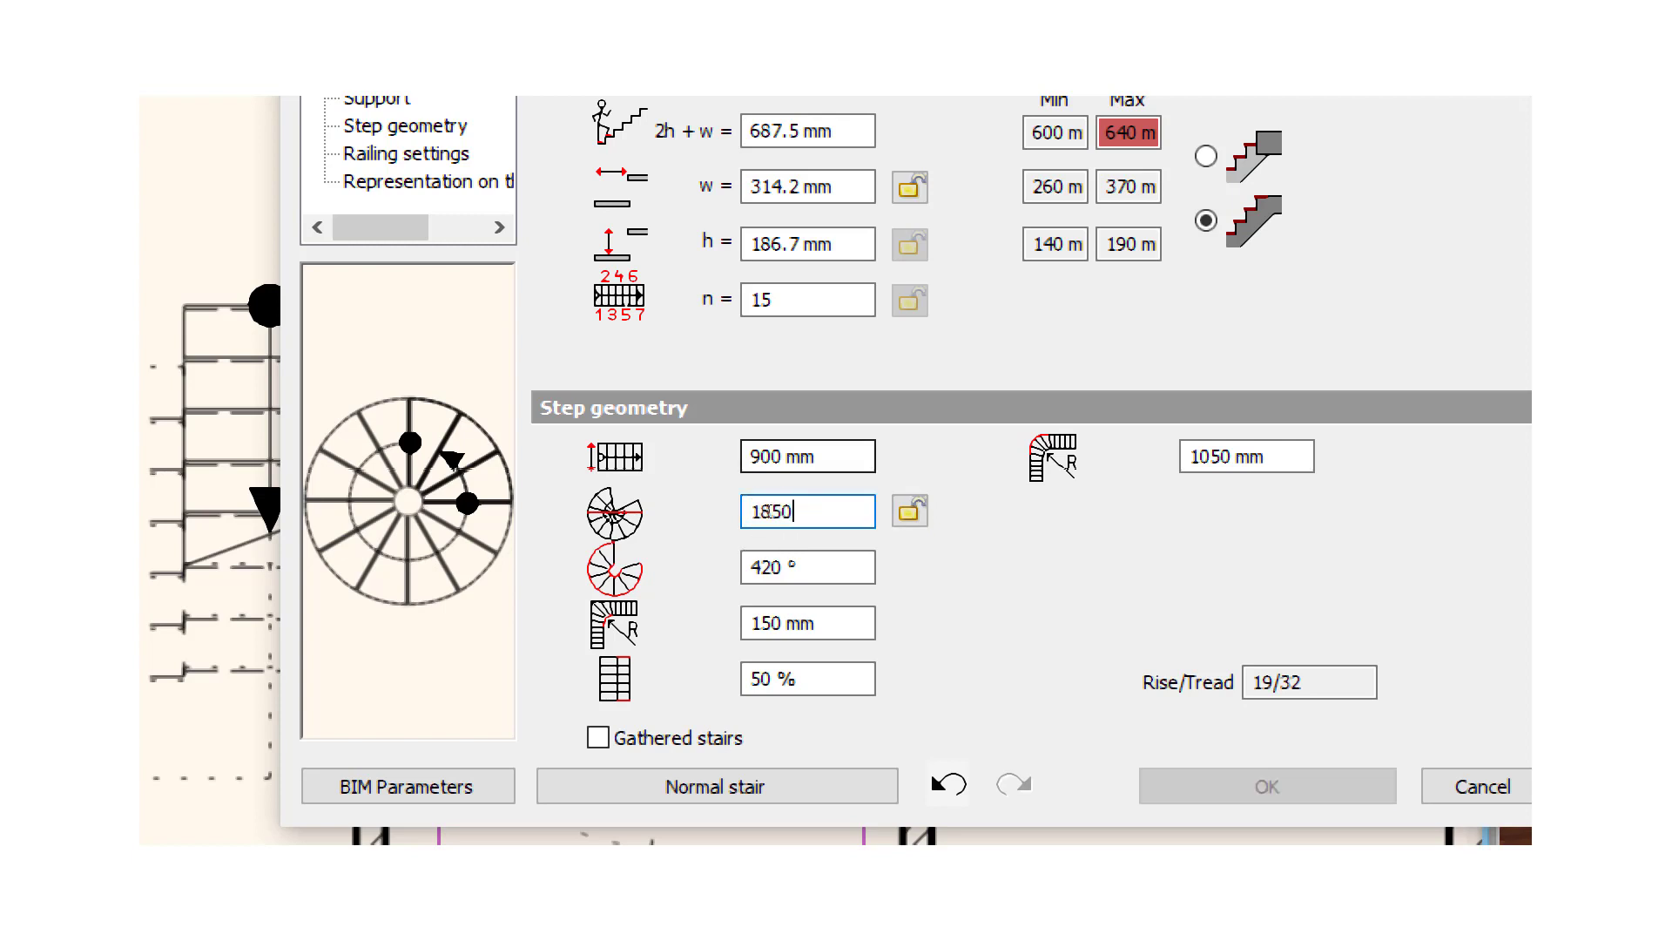
left_click(754, 457)
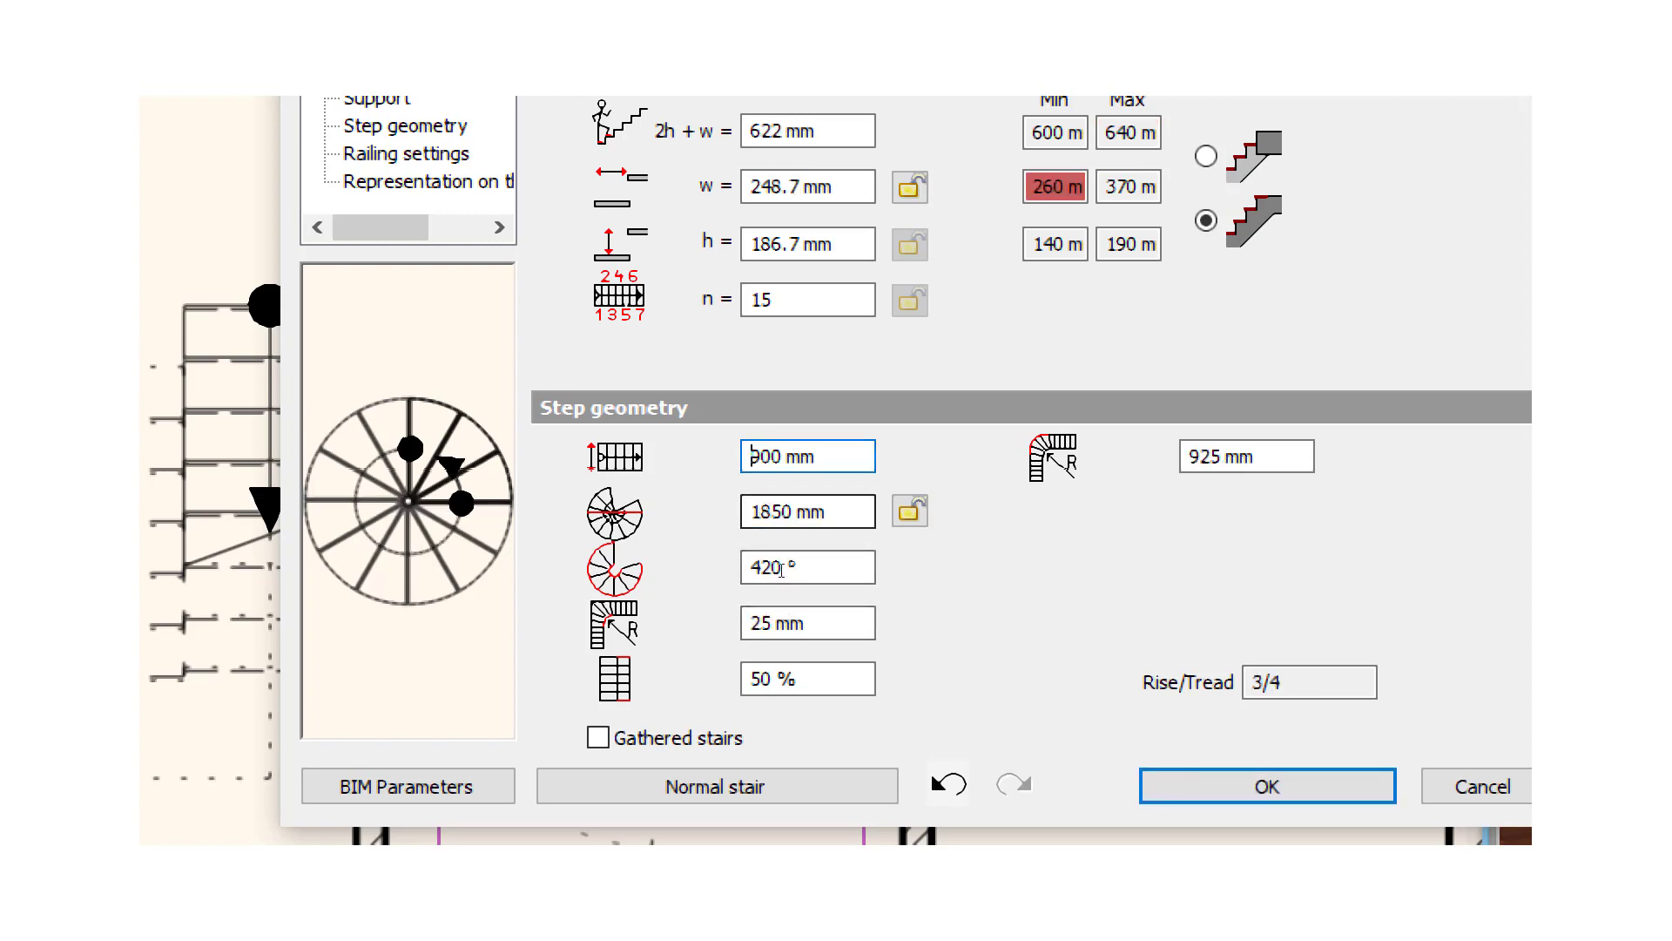
left_click(776, 522)
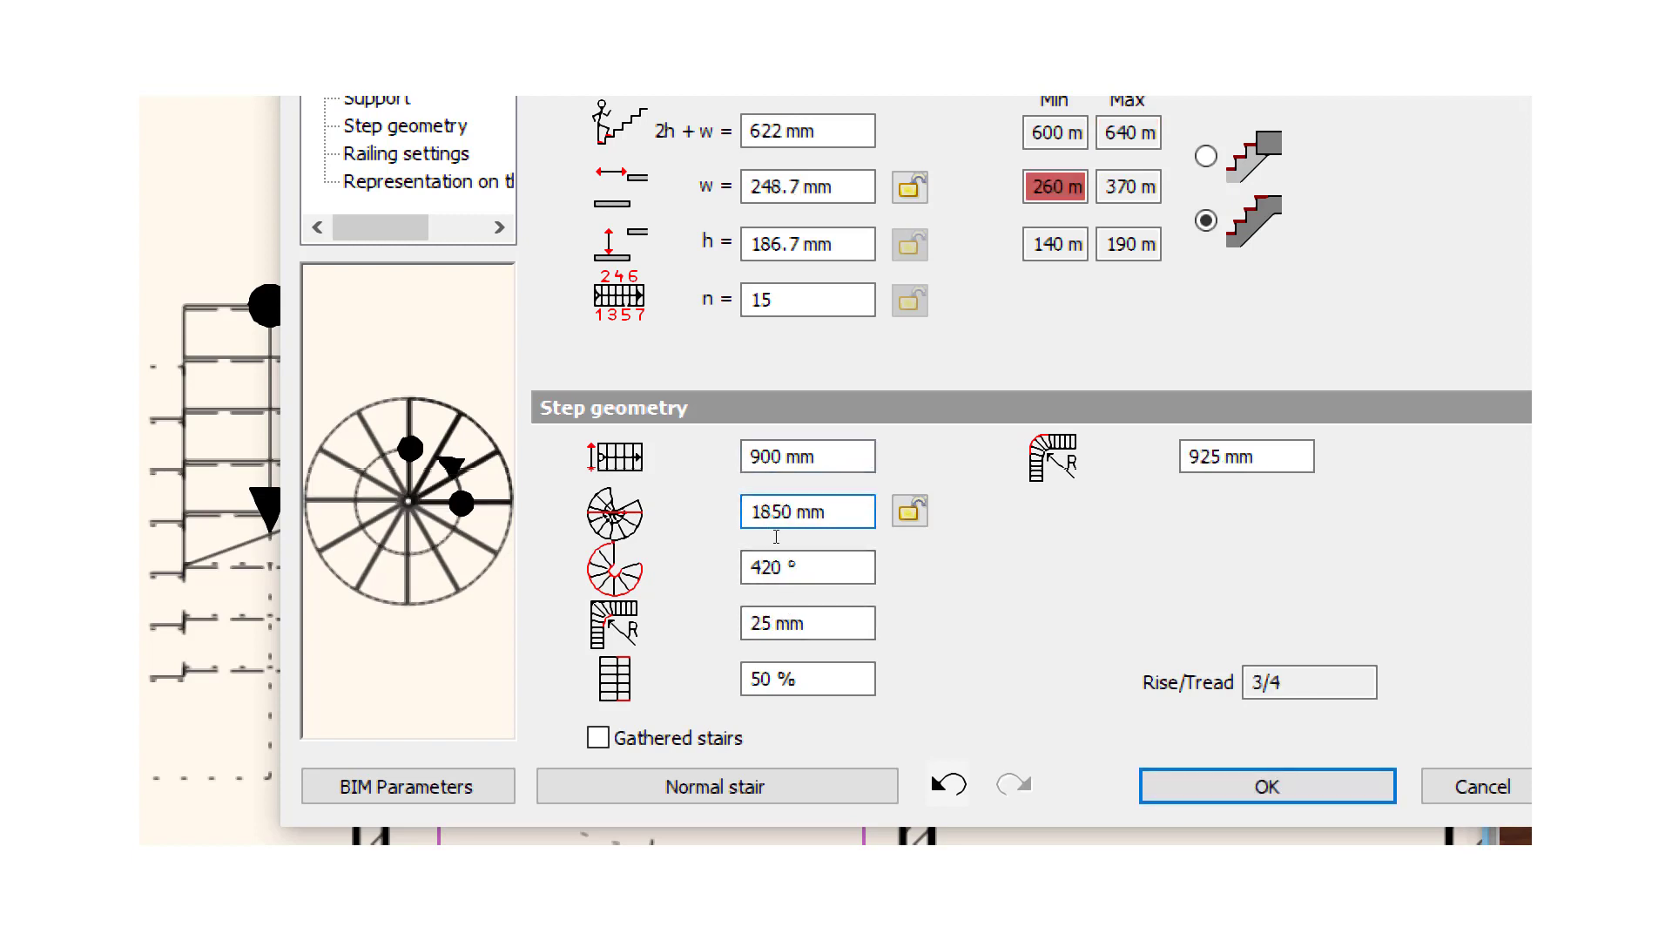
key("BackSpace")
key("BackSpace")
type("90")
key("shift+Tab")
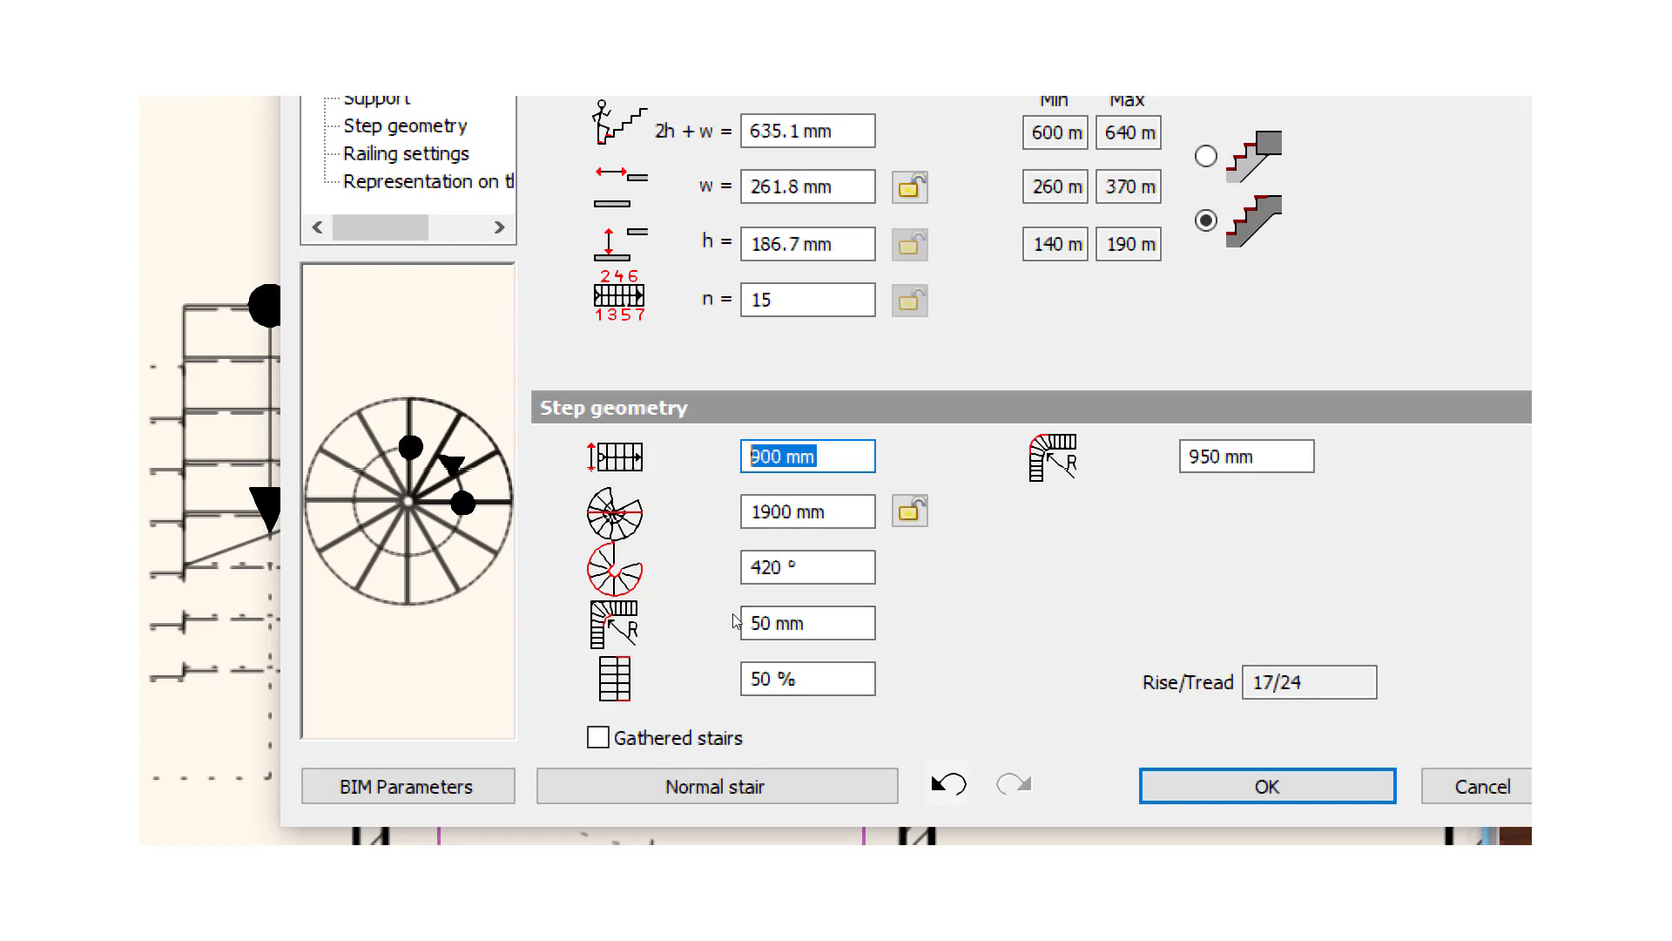
key("Tab")
key("Tab")
key("Tab")
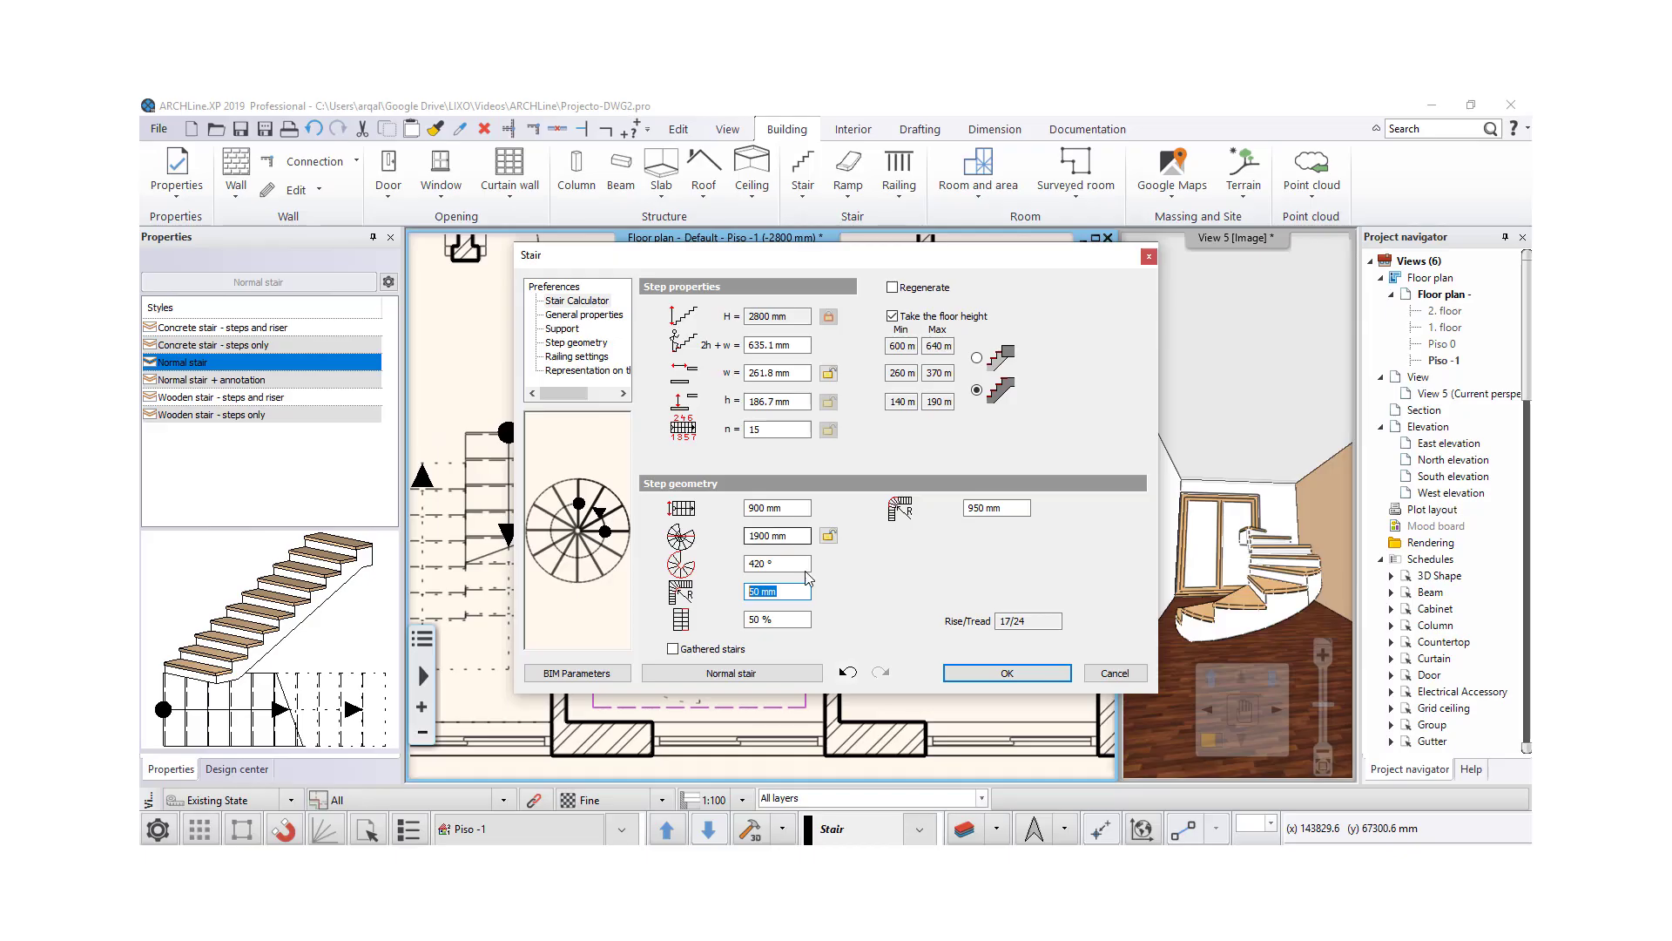
Step: Apply the revised stair settings and reselect the spiral stair in the Piso -1 plan
left_click(1004, 675)
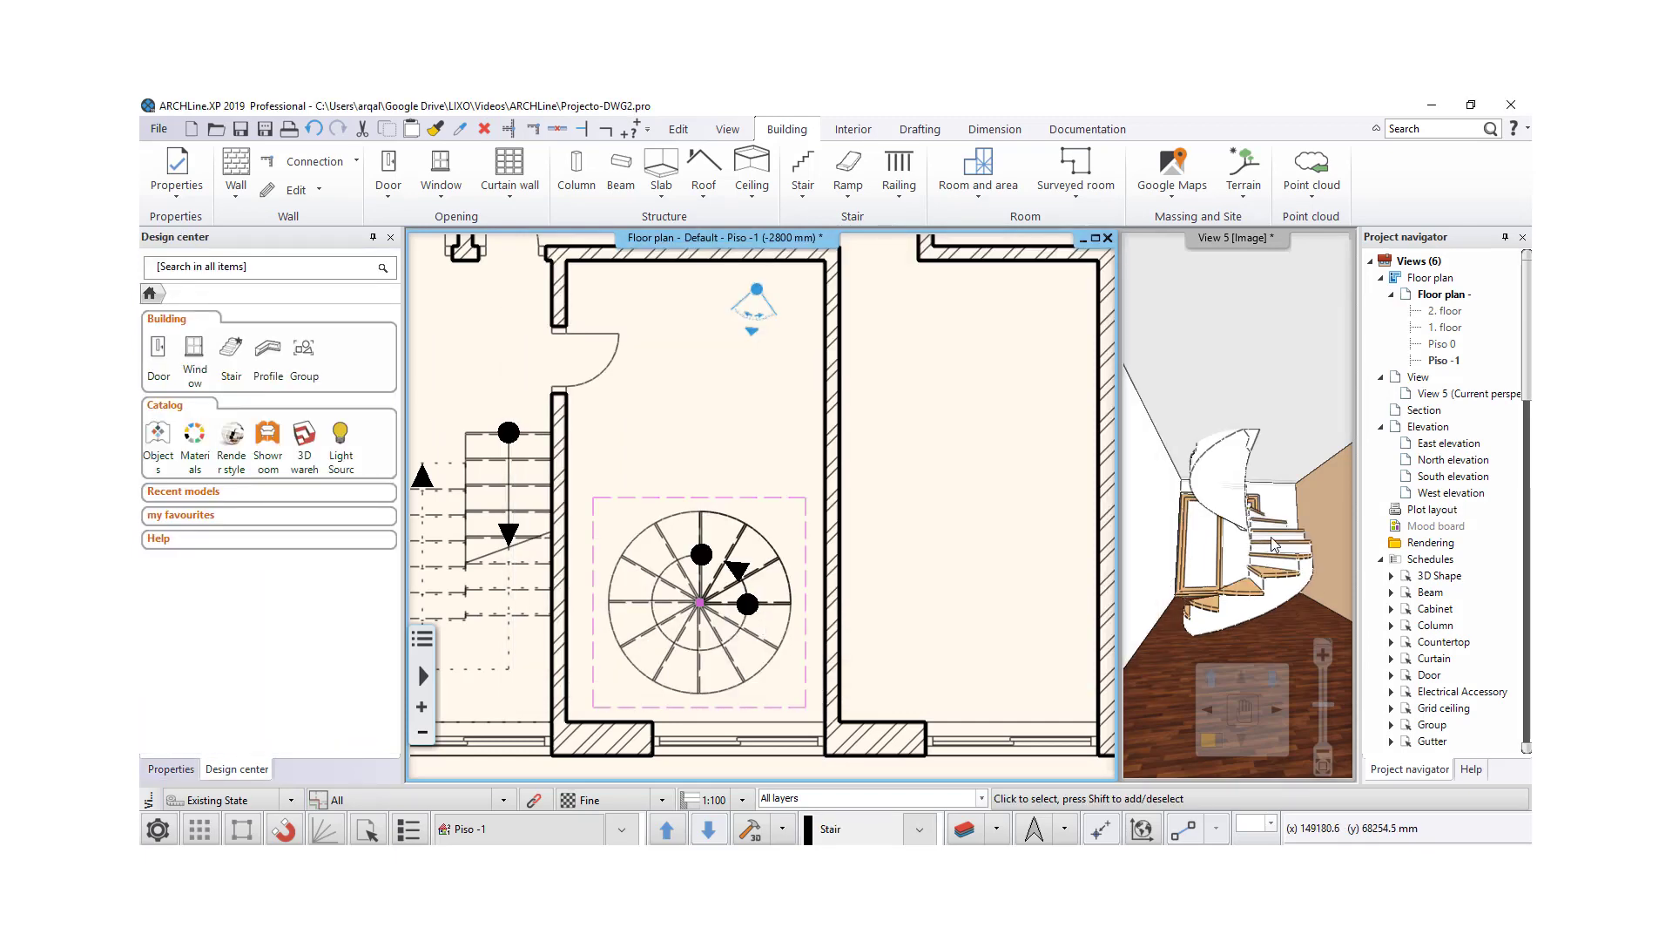
mouse_move(1273, 544)
left_mouse_down()
mouse_move(1220, 545)
mouse_move(1268, 592)
left_mouse_up()
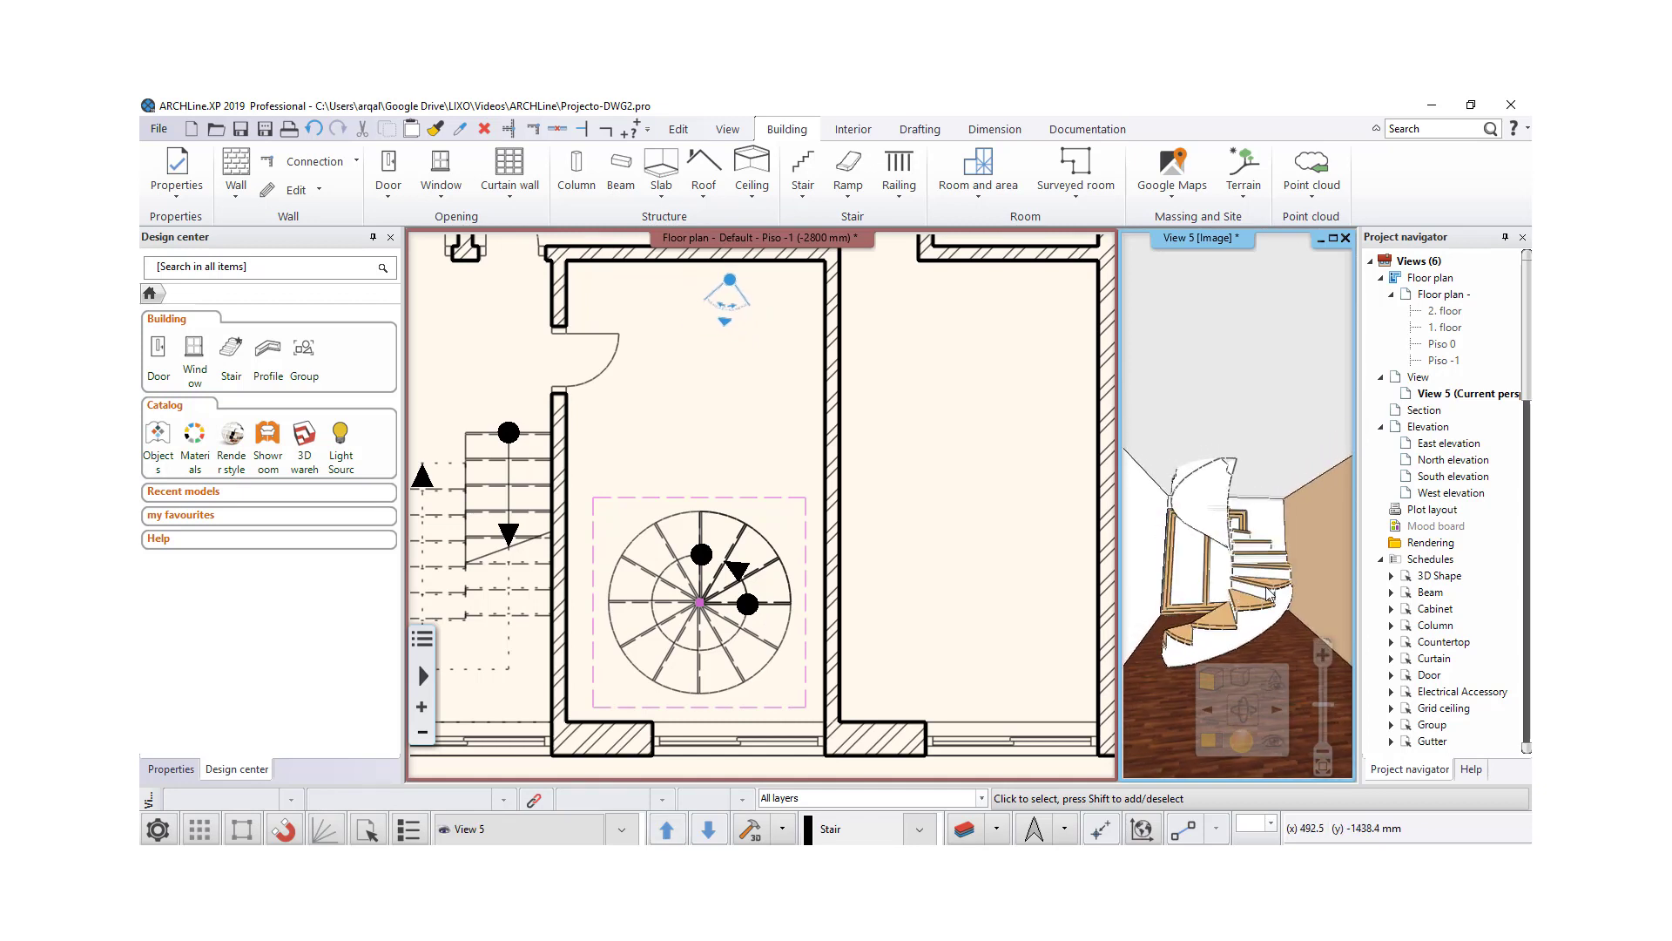
left_click(741, 445)
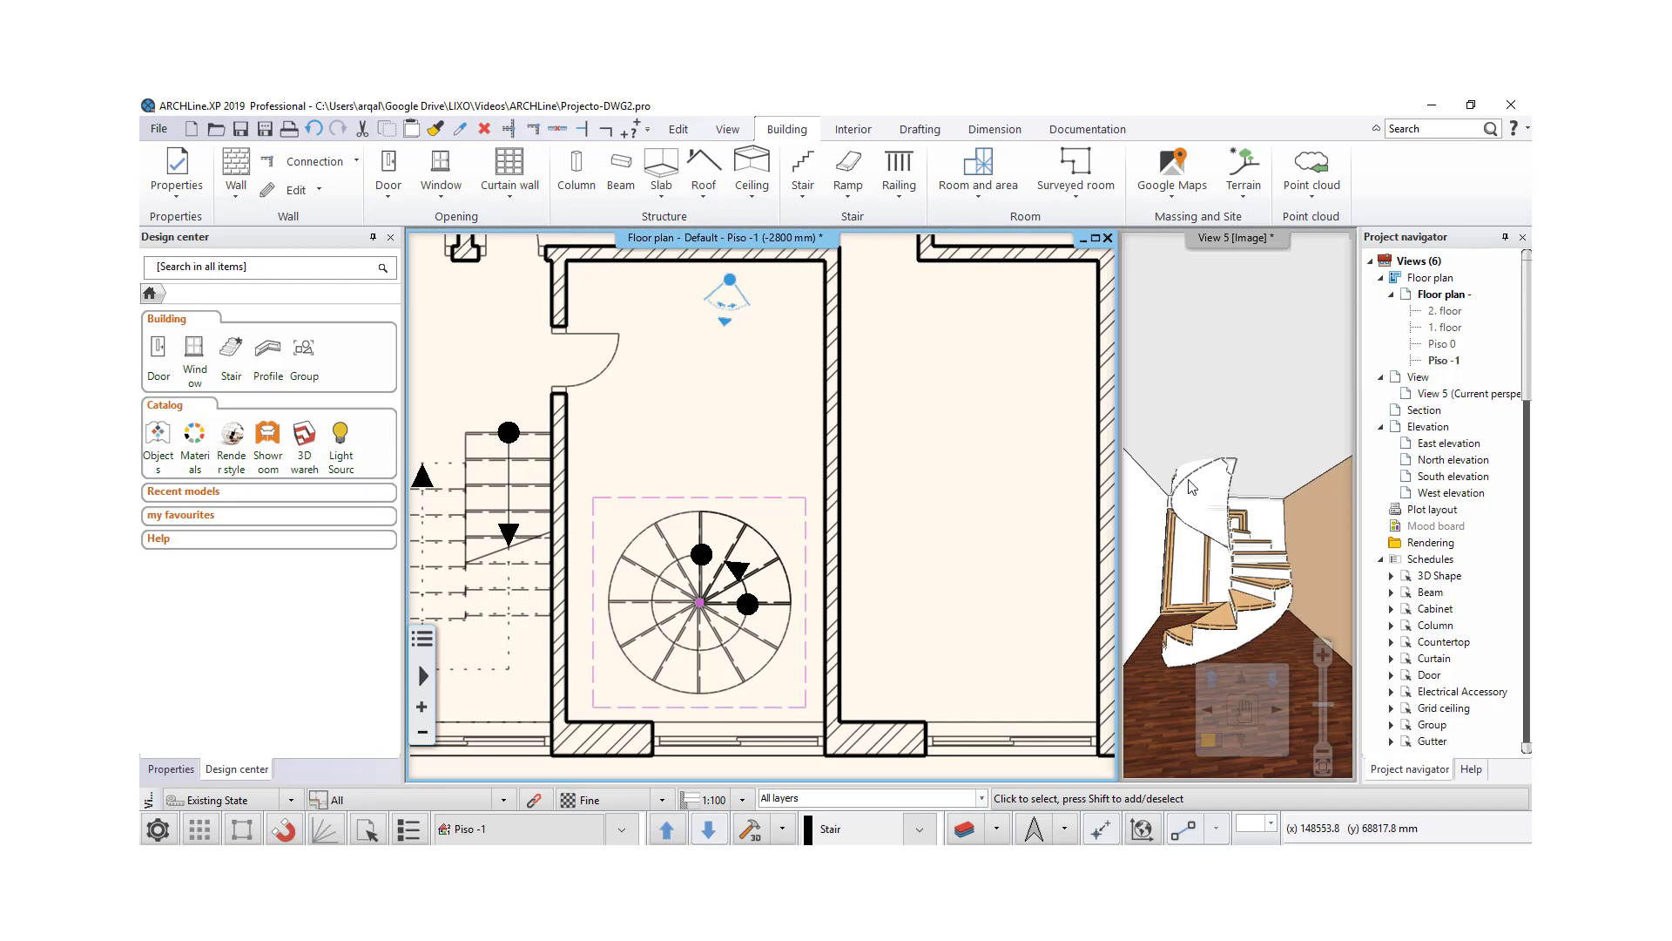
left_click(659, 589)
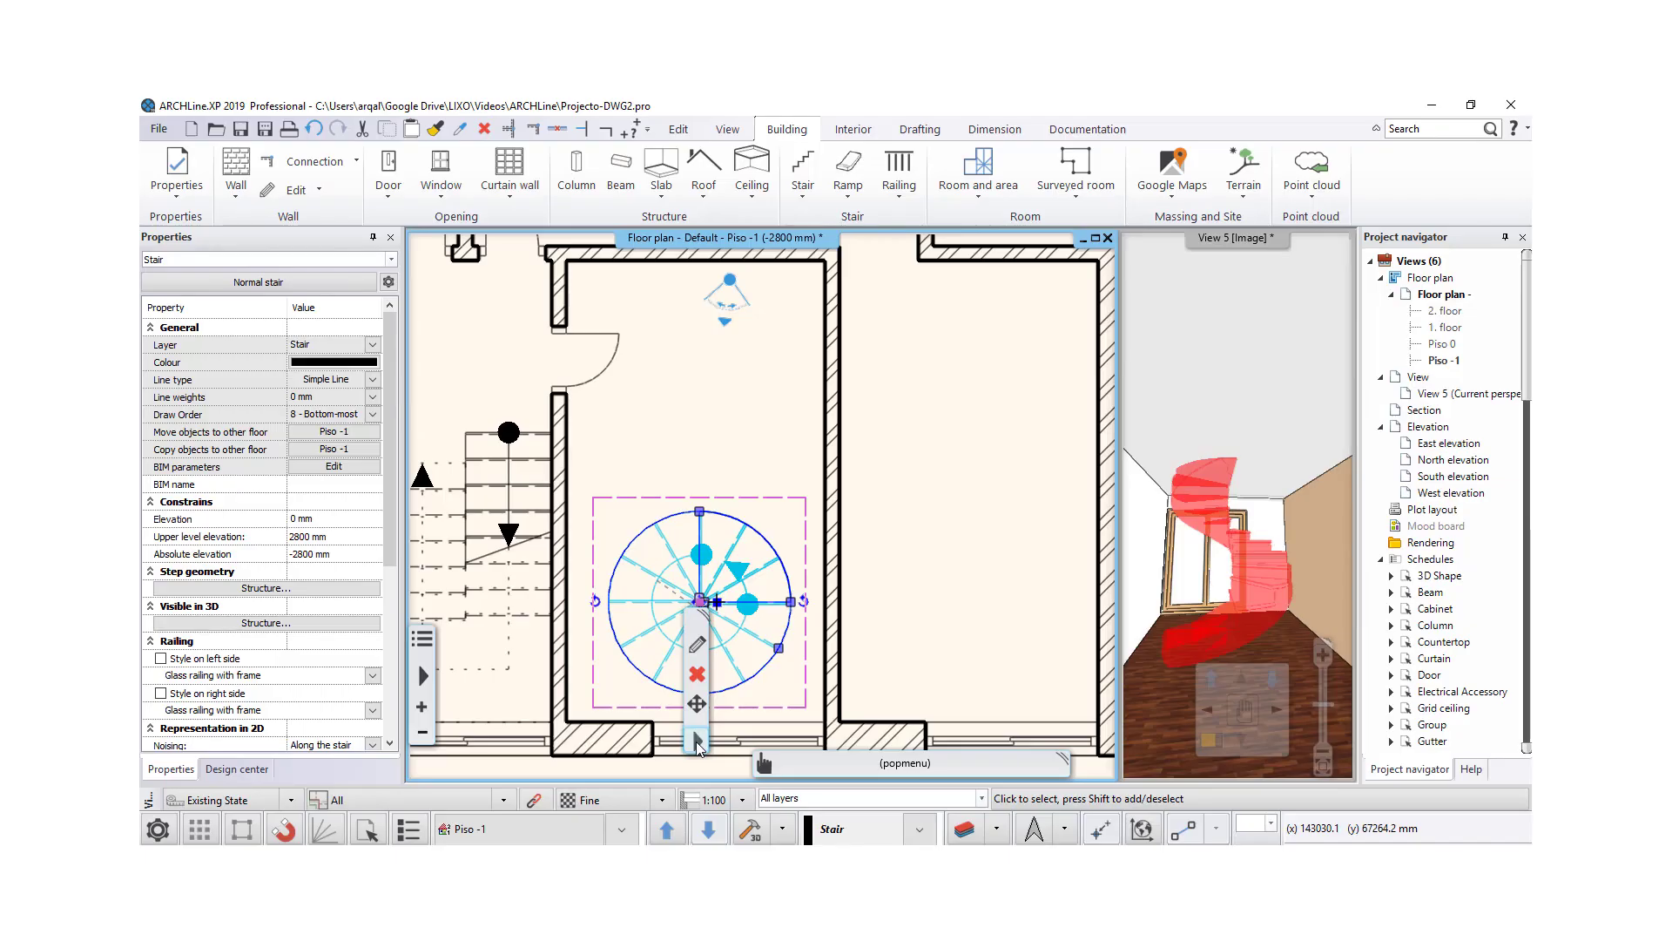
Step: Cut slabs above the spiral stair via its right-click menu and view Piso 0
left_click(697, 741)
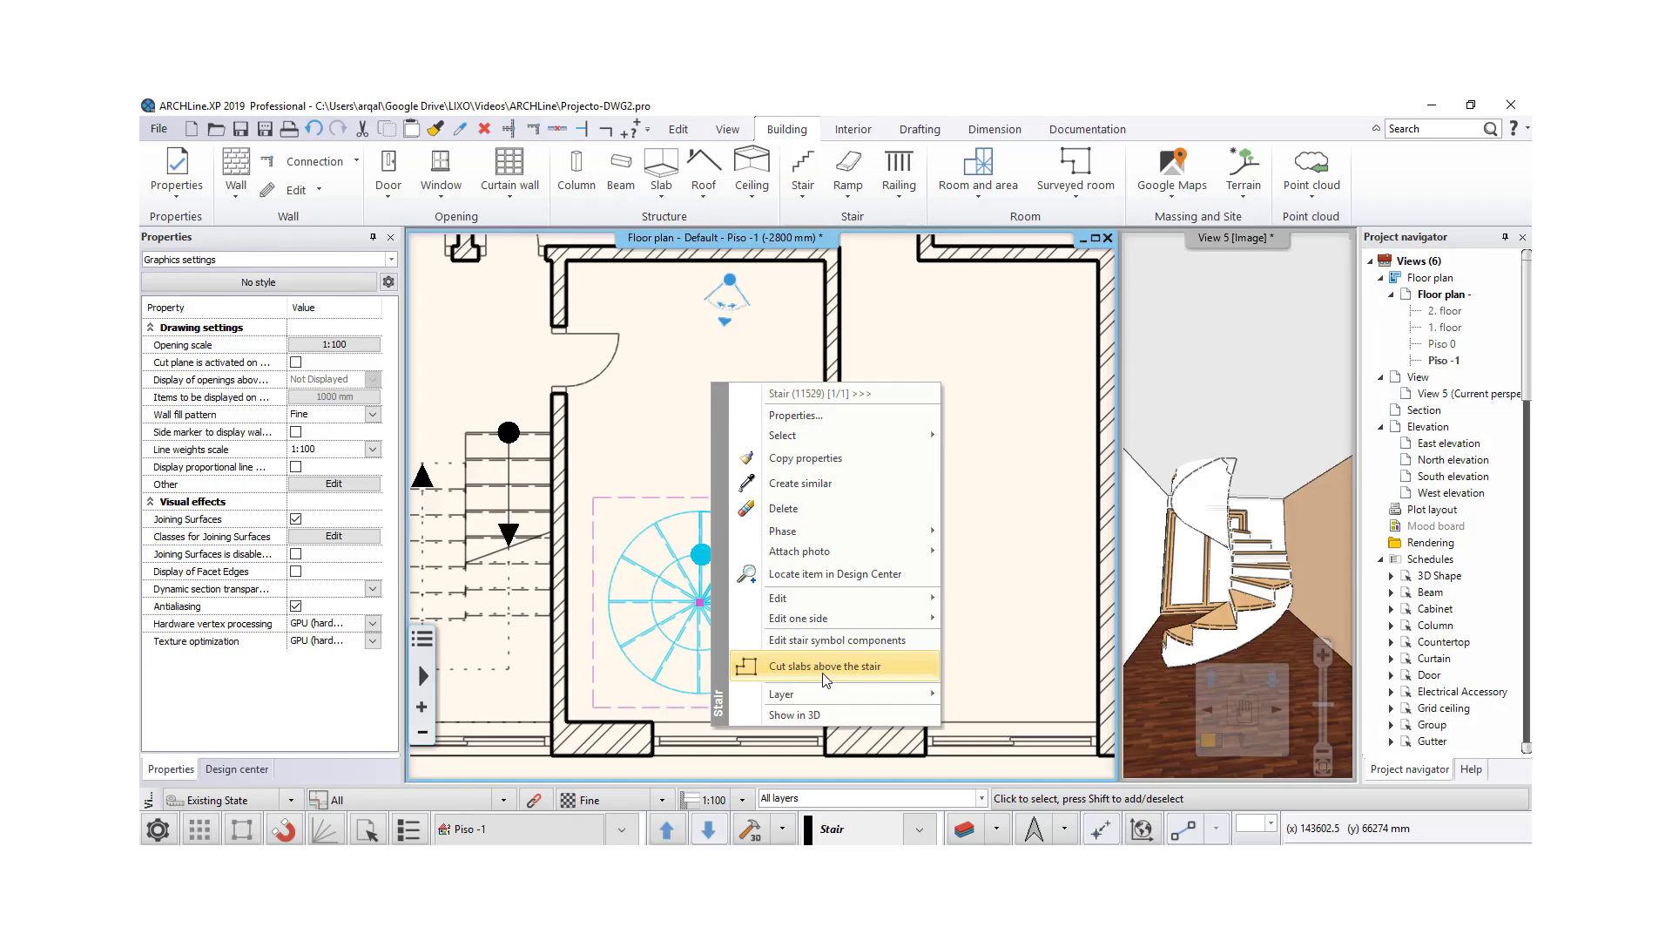
left_click(834, 666)
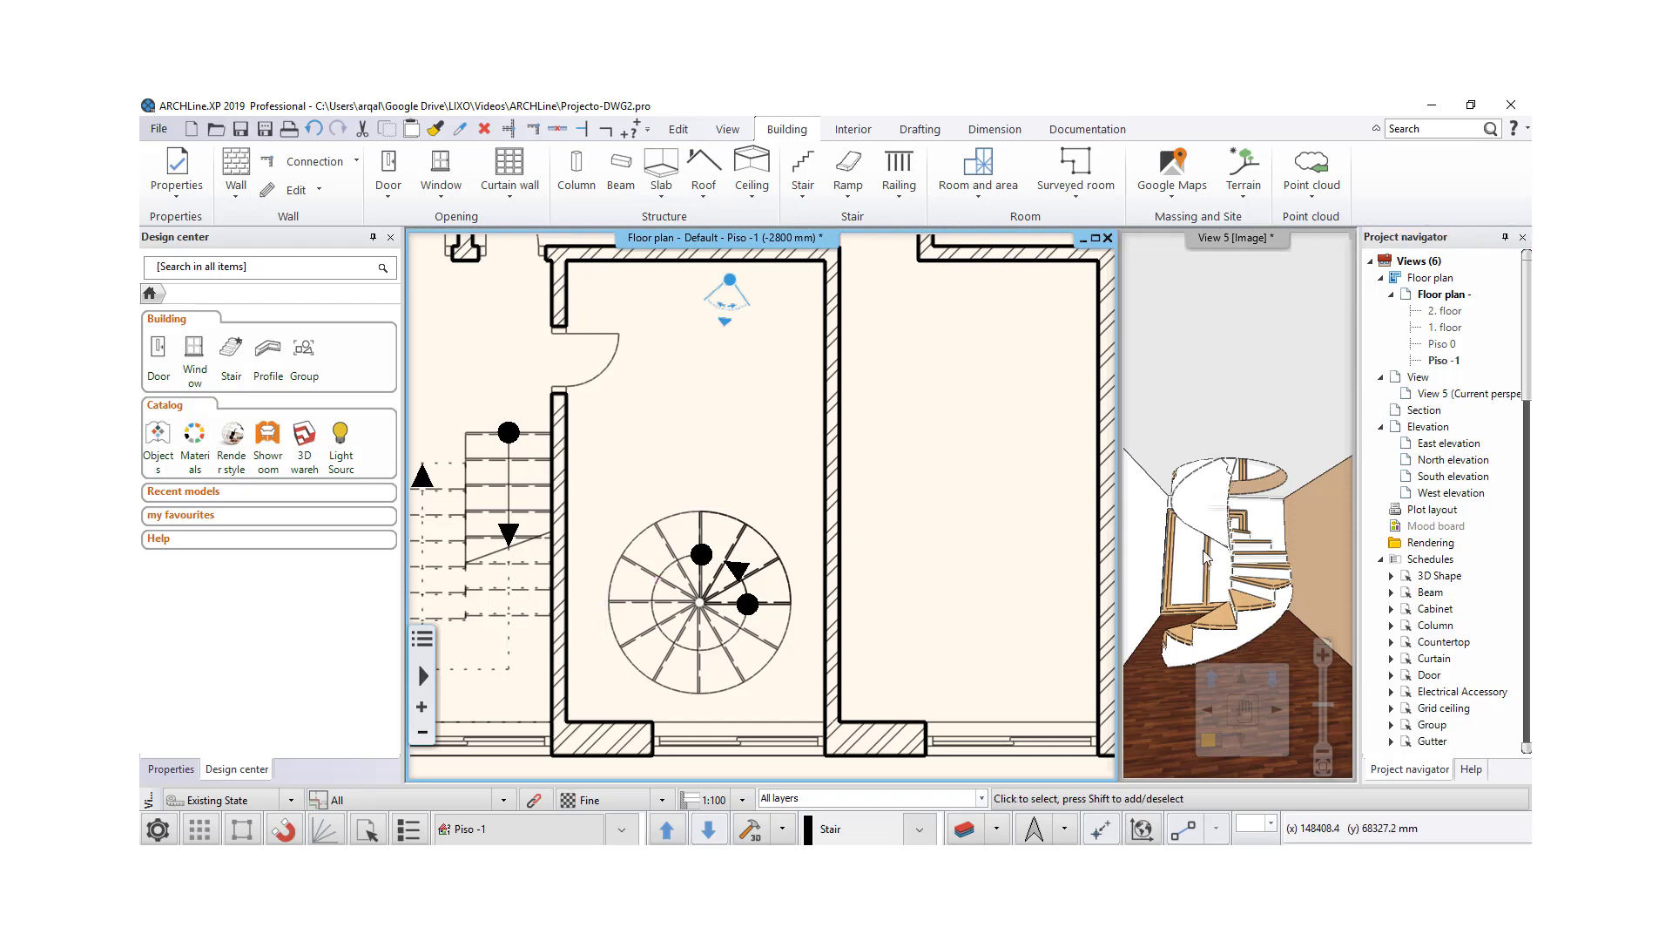
left_click(668, 831)
left_click(709, 832)
Step: Switch between Piso 0 and Piso -1 to check the circular hole, then reselect the stair
left_click(665, 832)
left_click(710, 832)
left_click(666, 829)
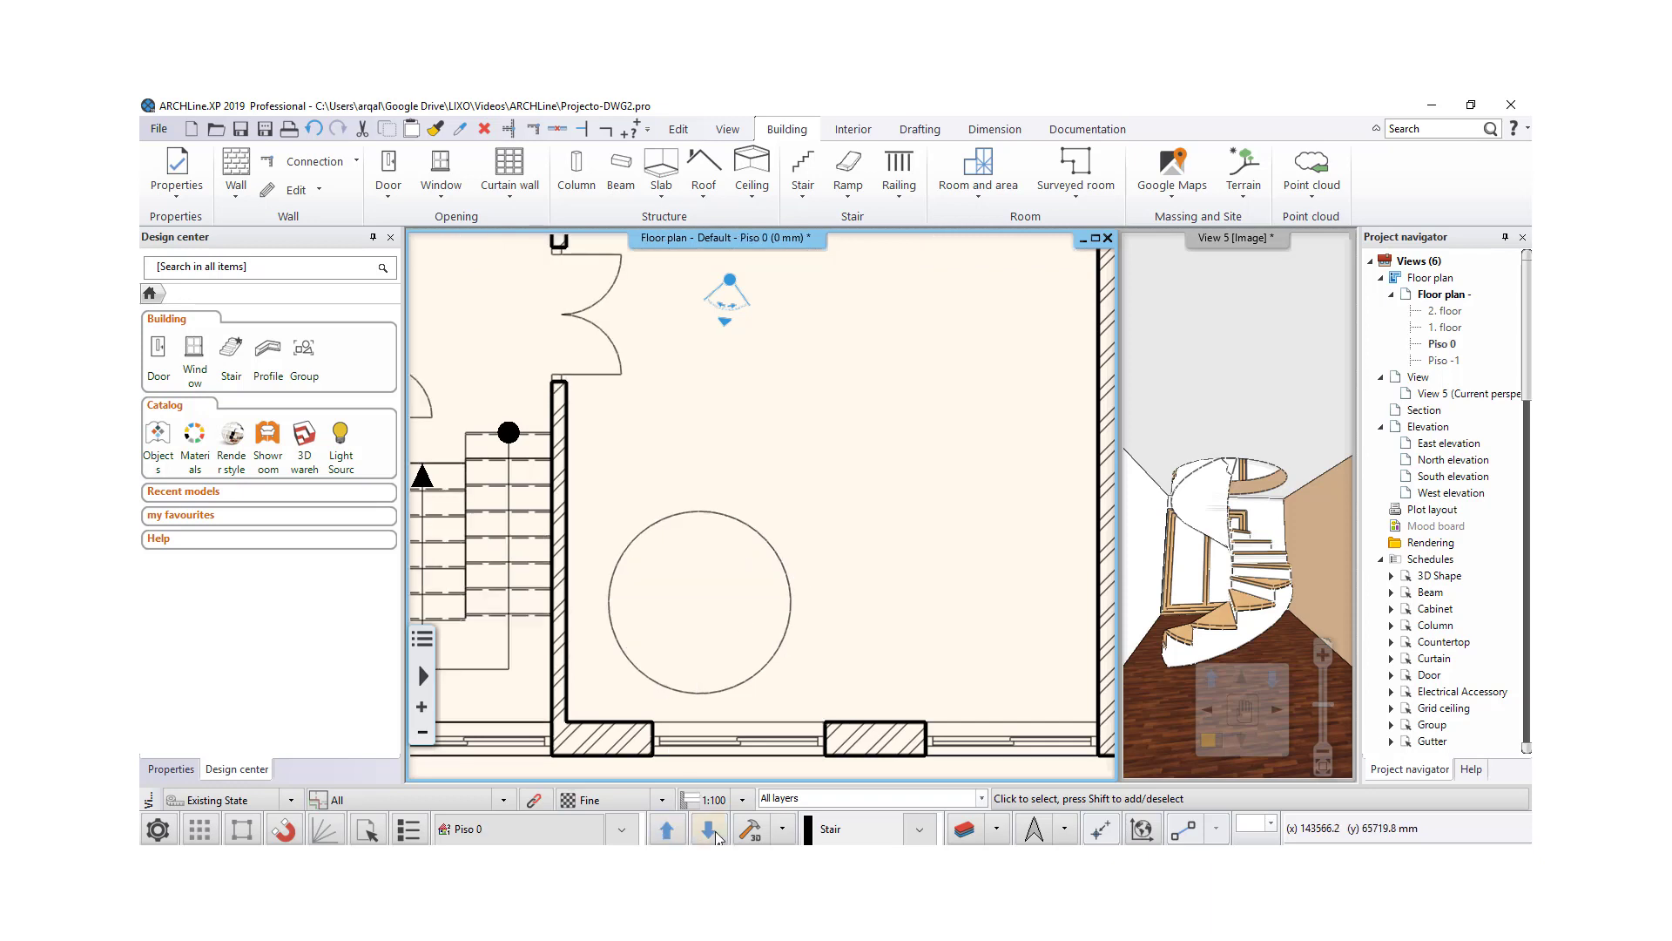
left_click(713, 833)
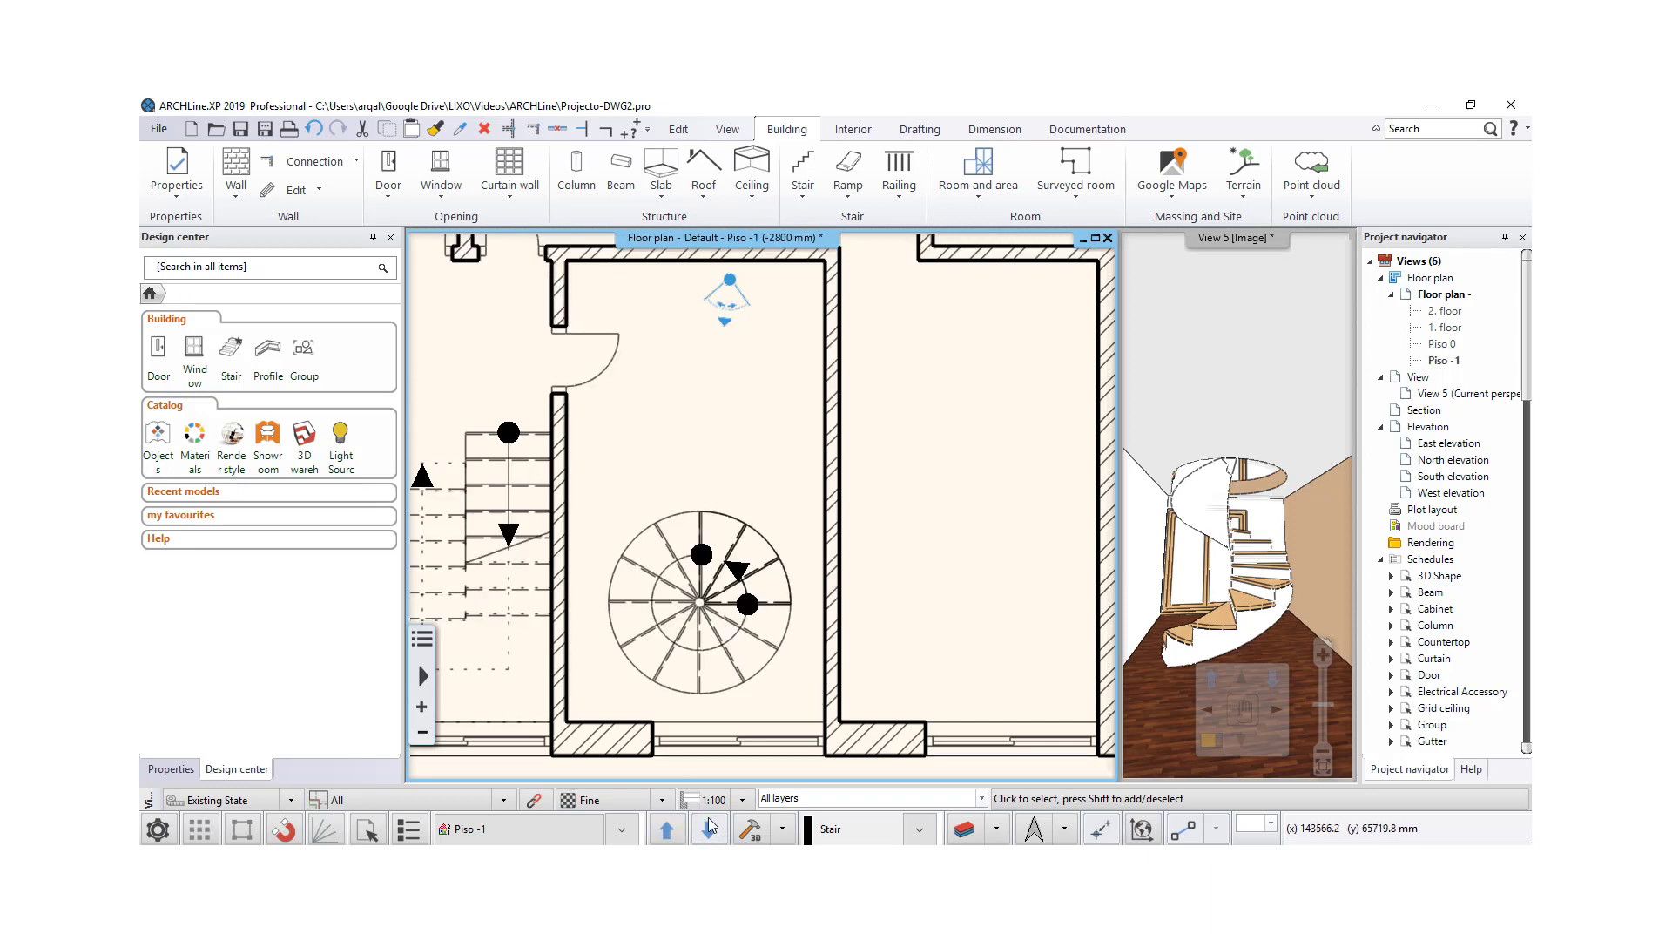
left_click(694, 614)
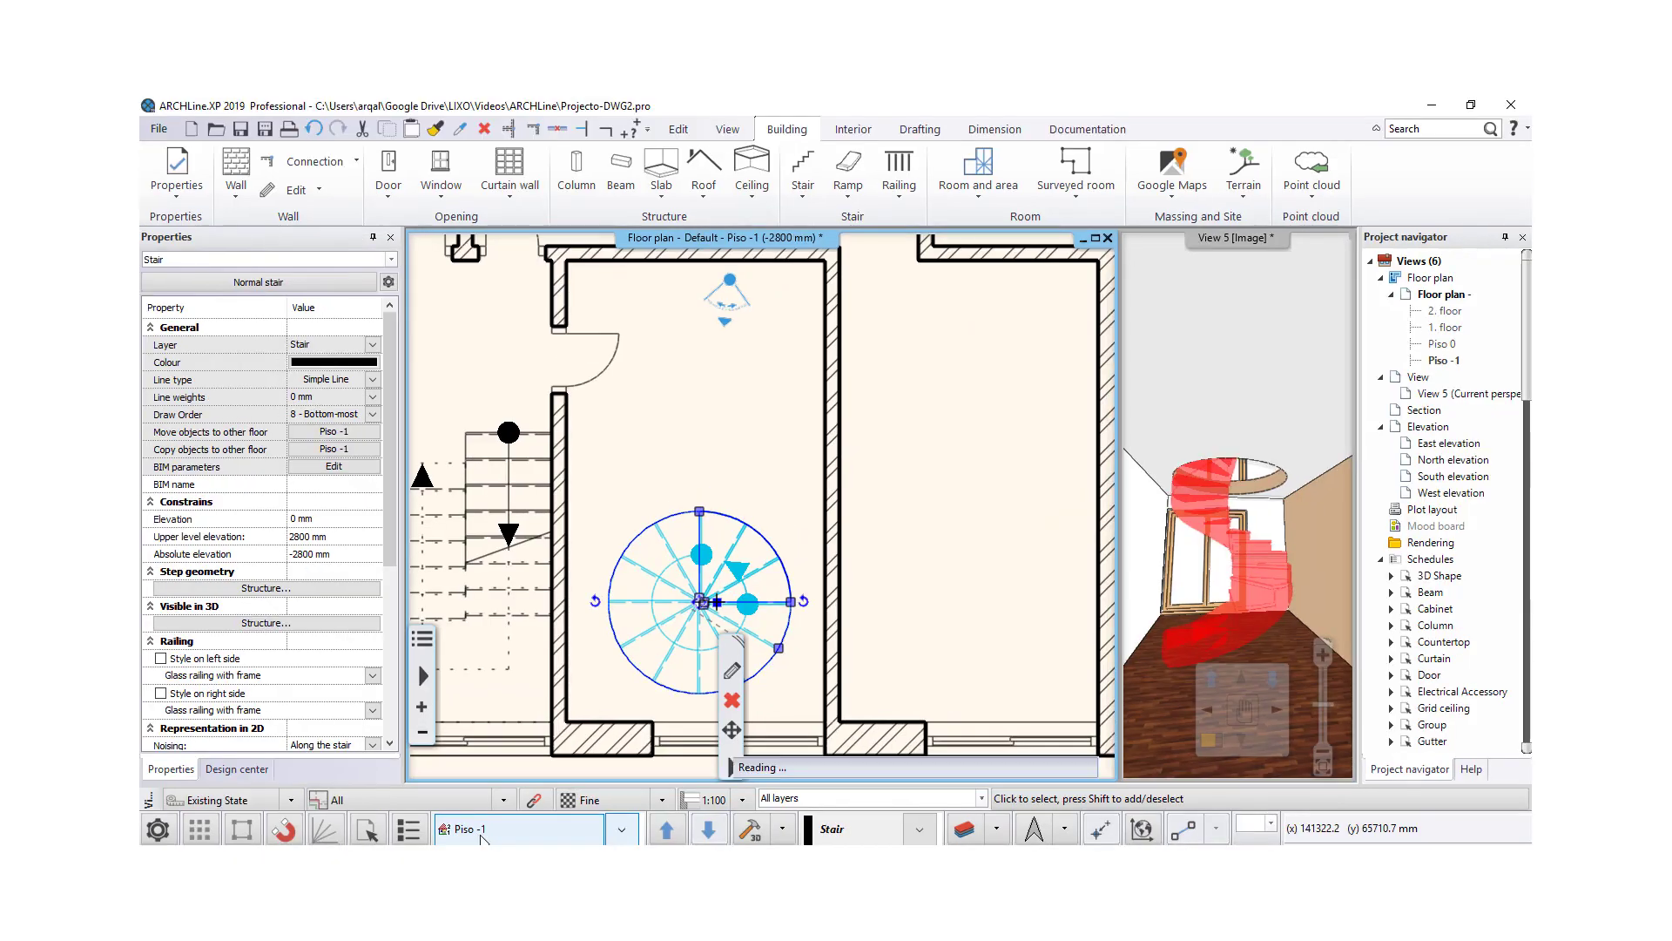
Step: Copy the selected spiral stair to the Piso 0 floor
left_click(482, 838)
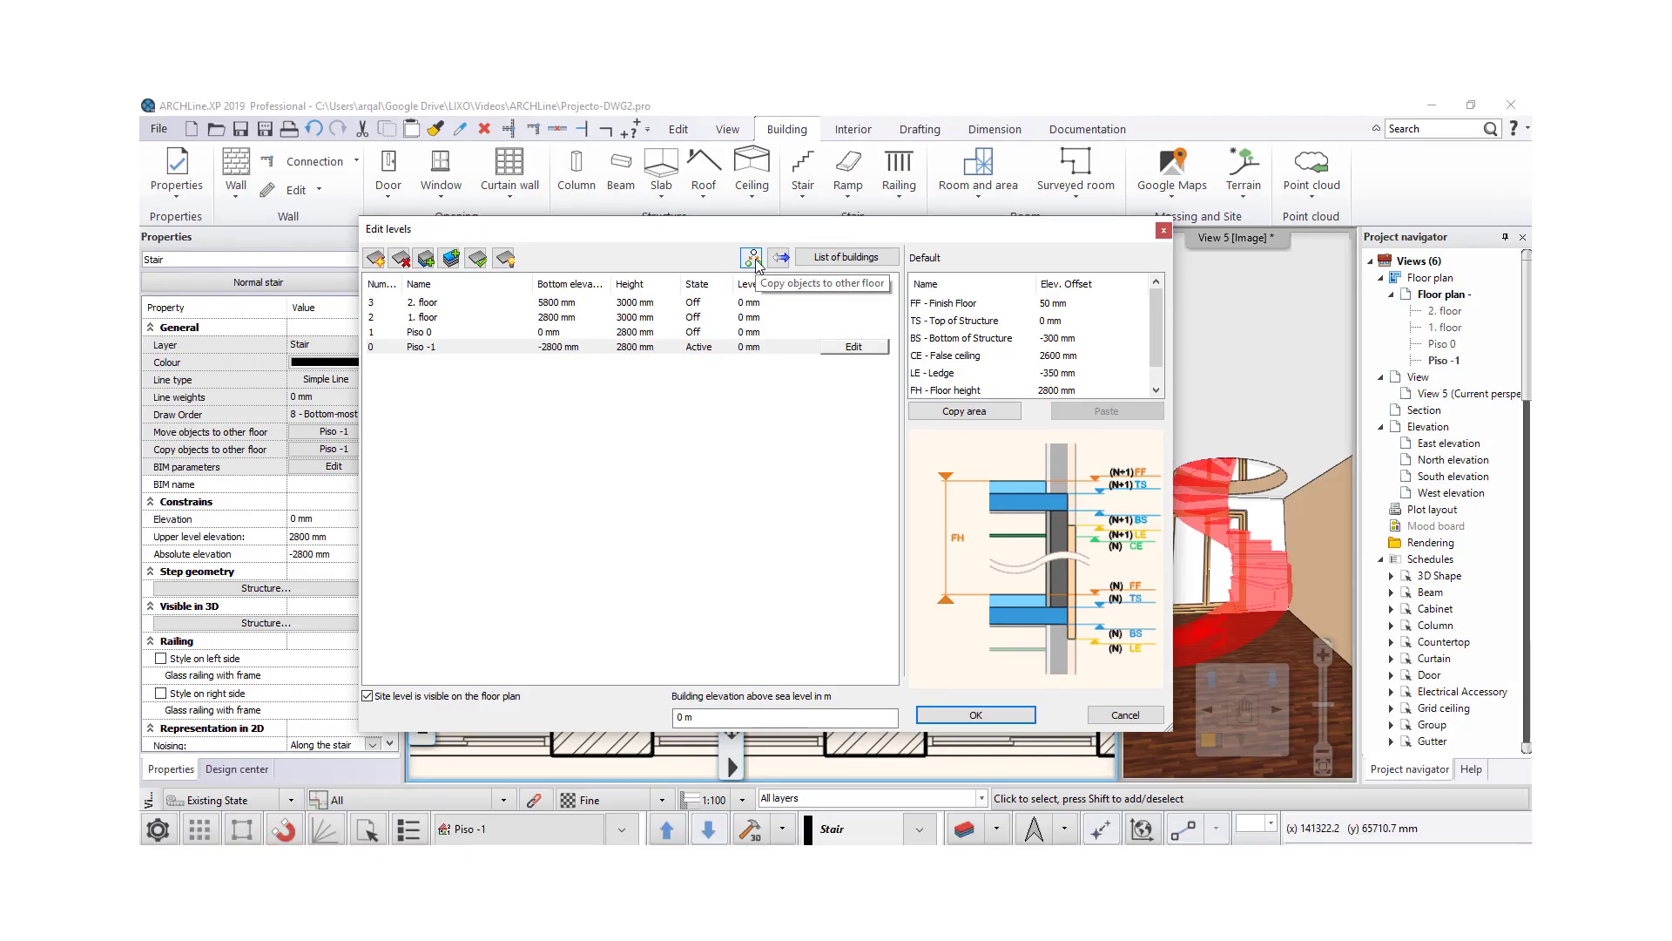
left_click(751, 258)
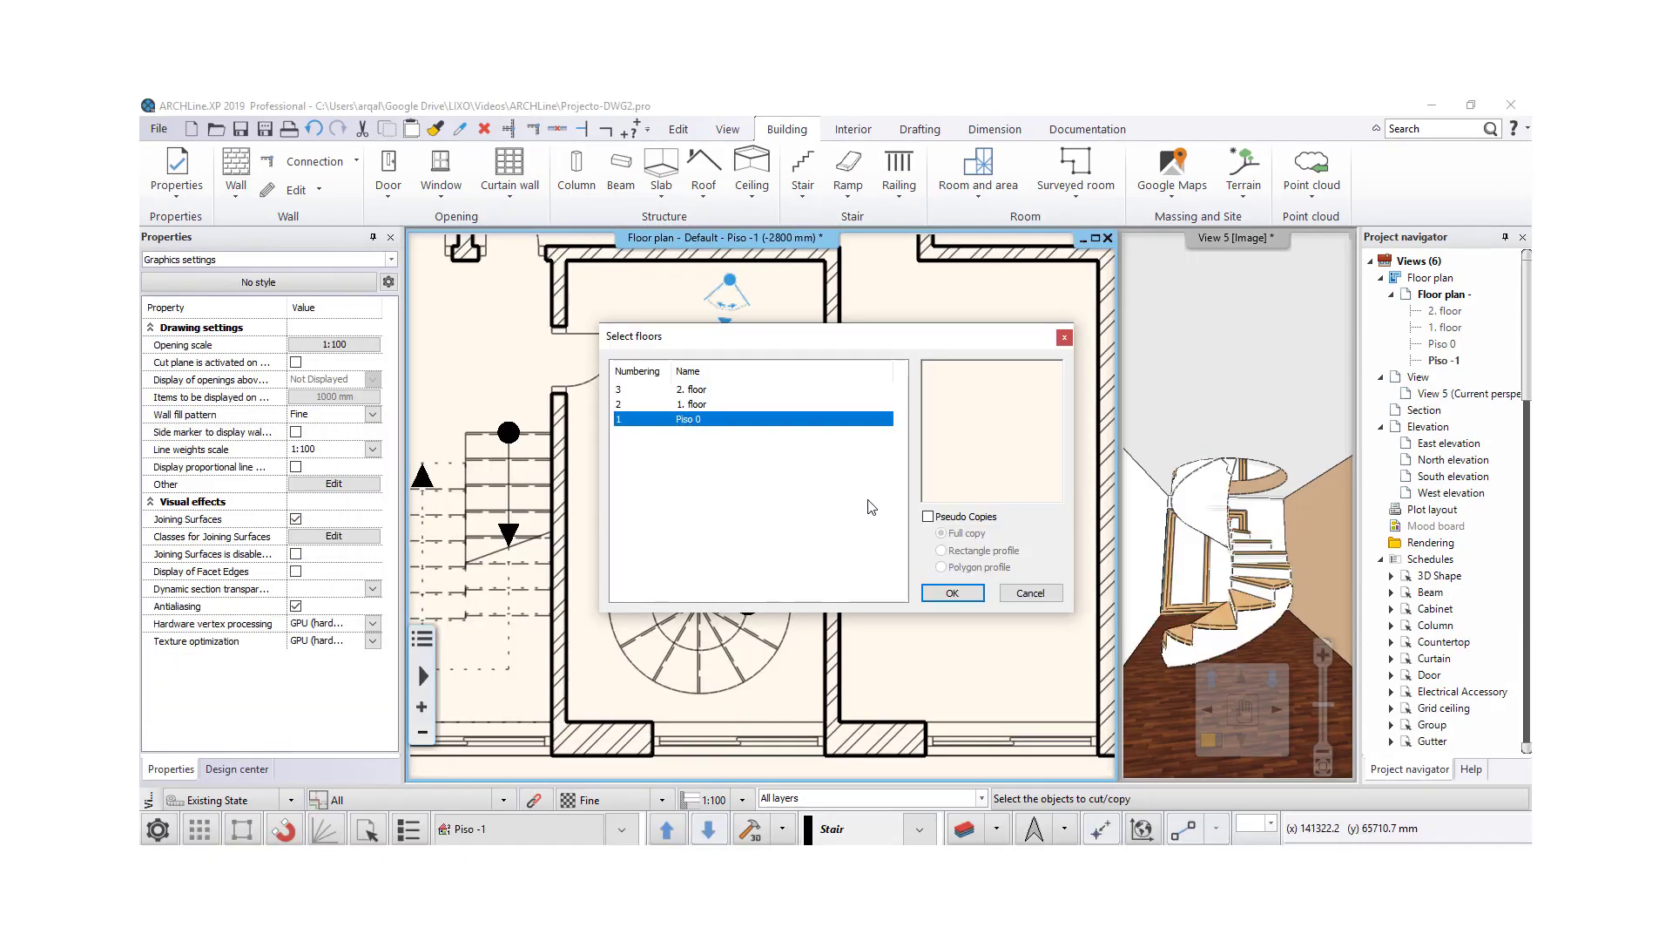
left_click(952, 592)
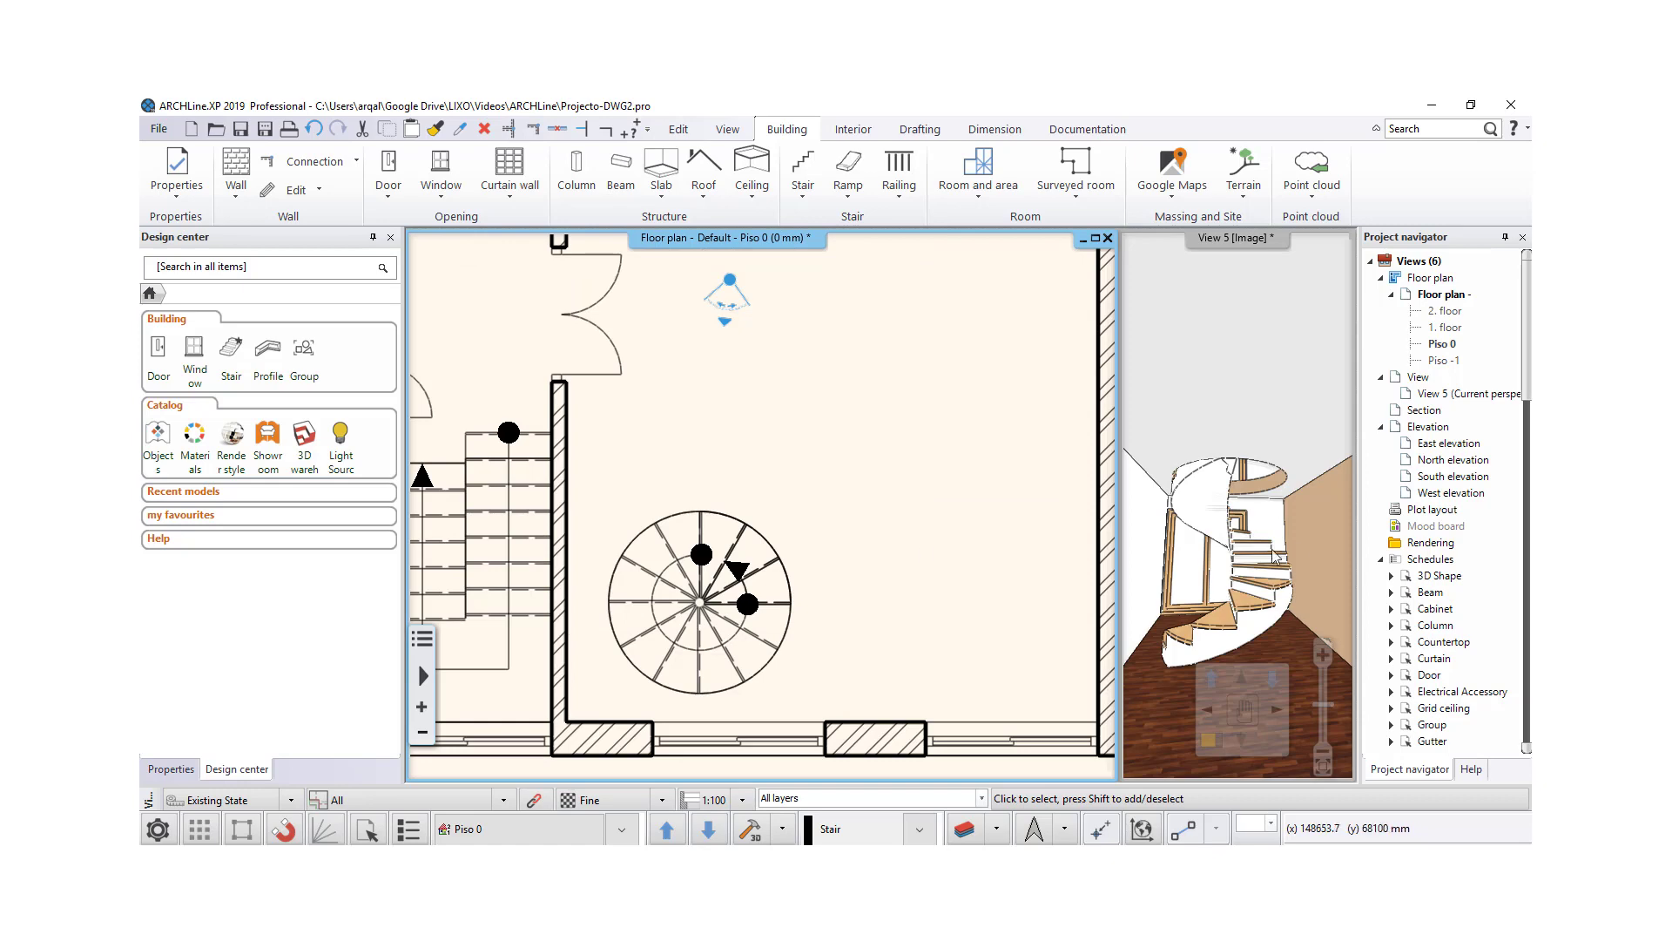
Step: Zoom and orbit View 5, then select the copied stair to see its railing options
left_click(1340, 459)
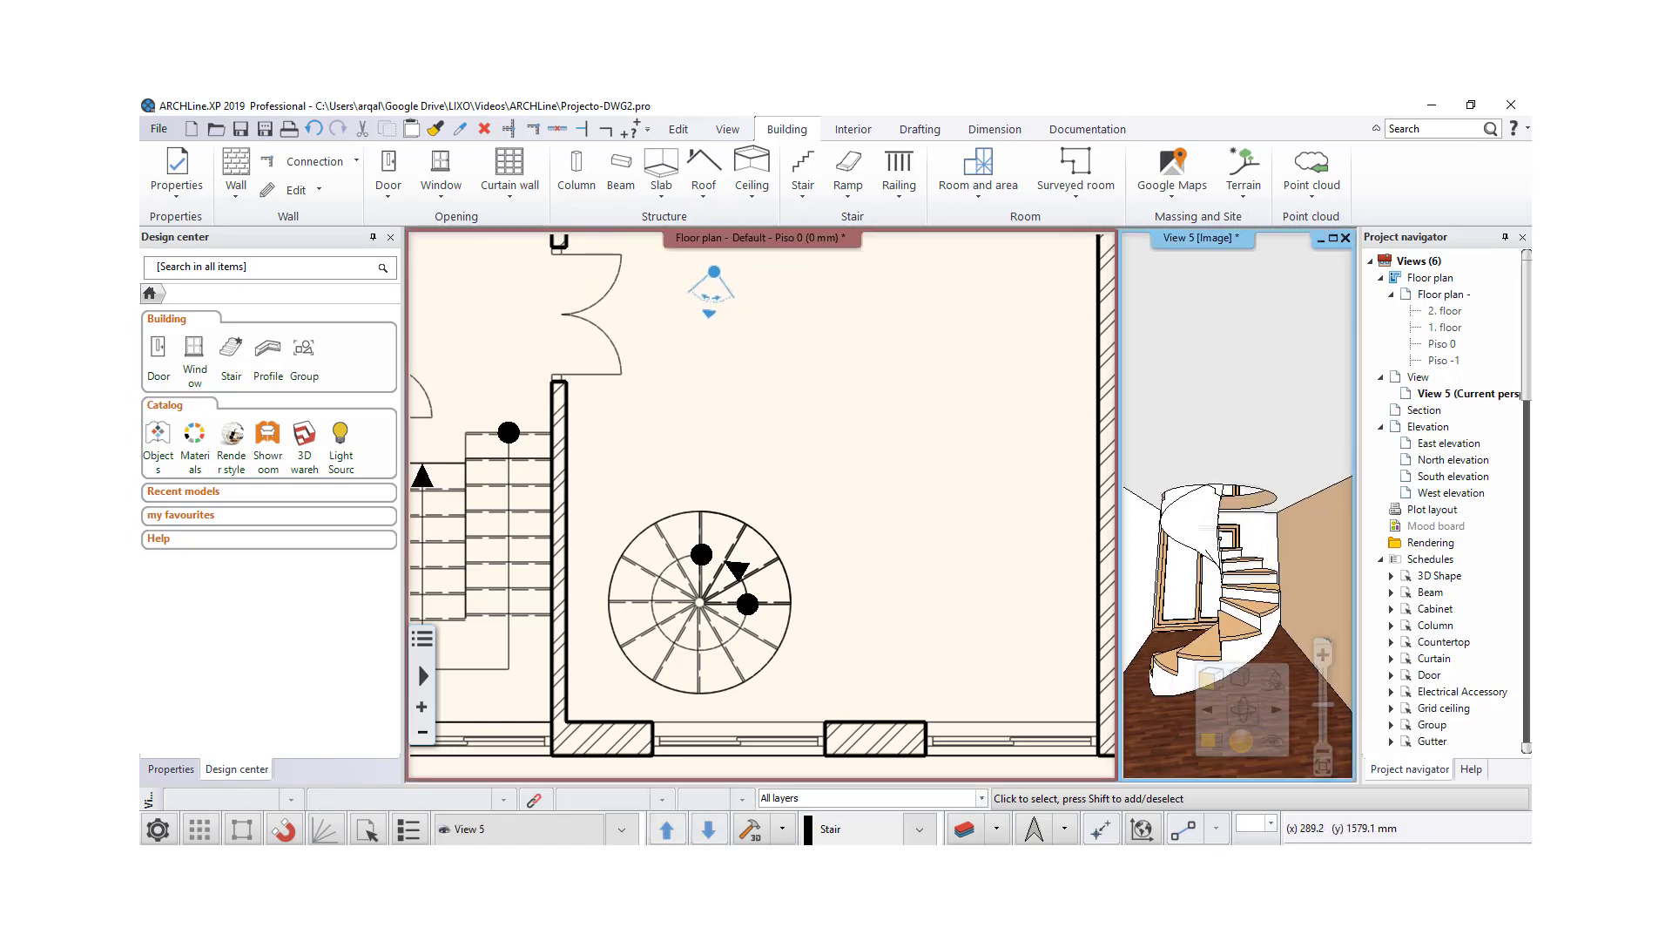
scroll(1237, 505, "down", 2)
scroll(1237, 505, "down", 2)
scroll(1237, 505, "down", 2)
scroll(1237, 505, "down", 1)
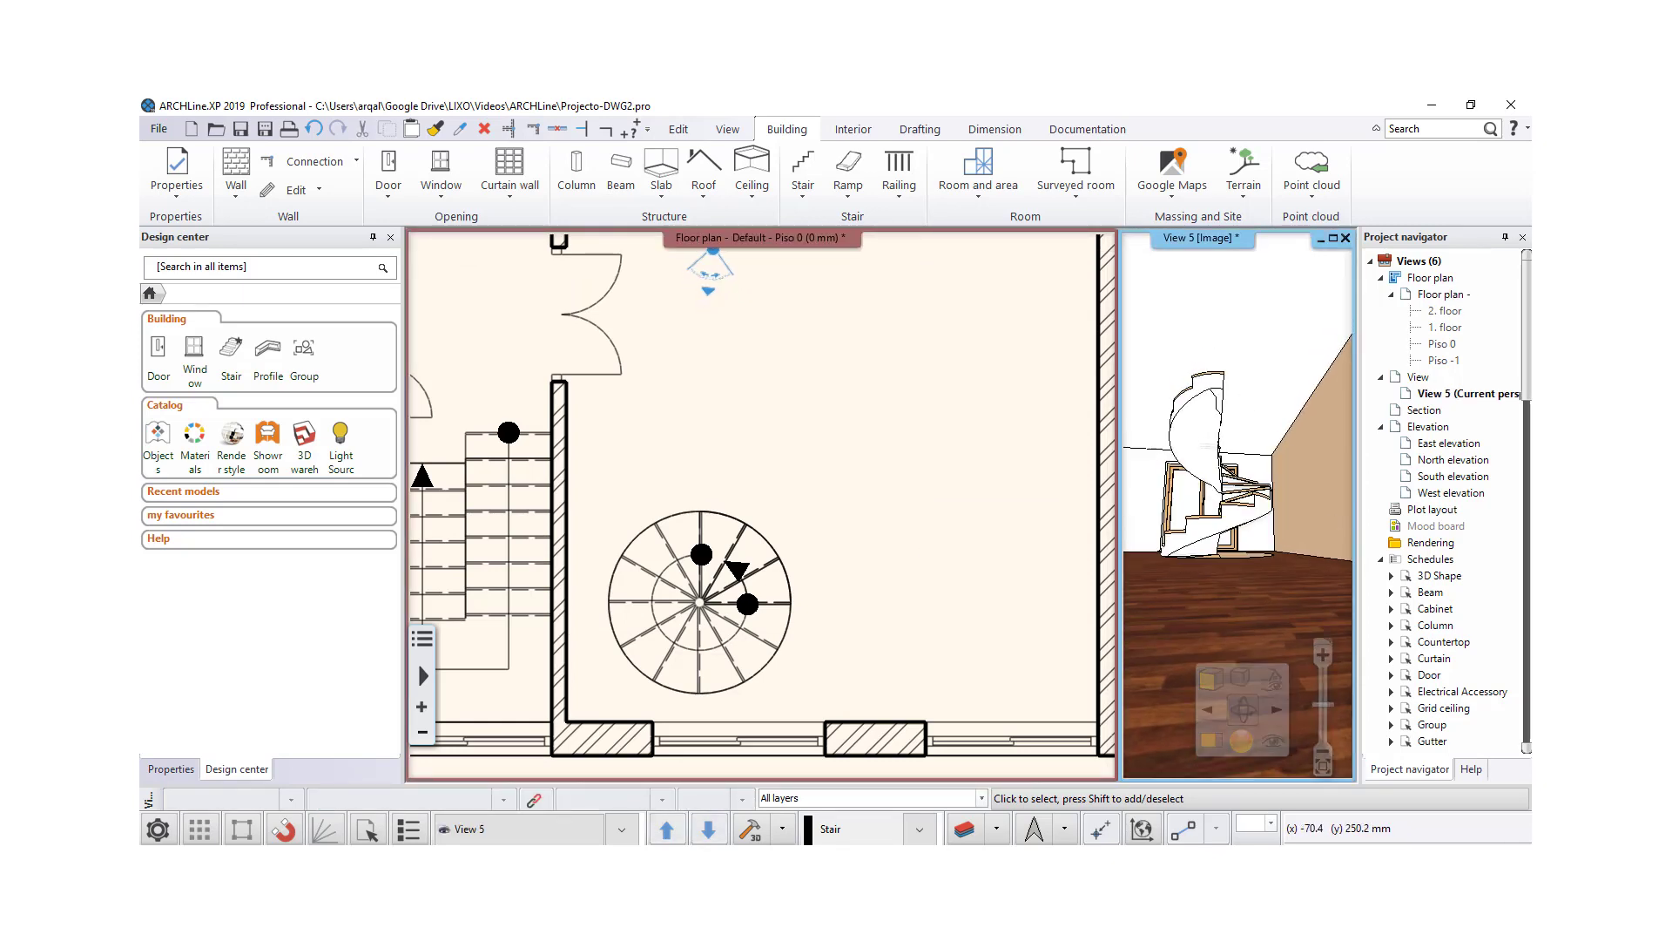
left_click_drag(1274, 618, 1291, 705)
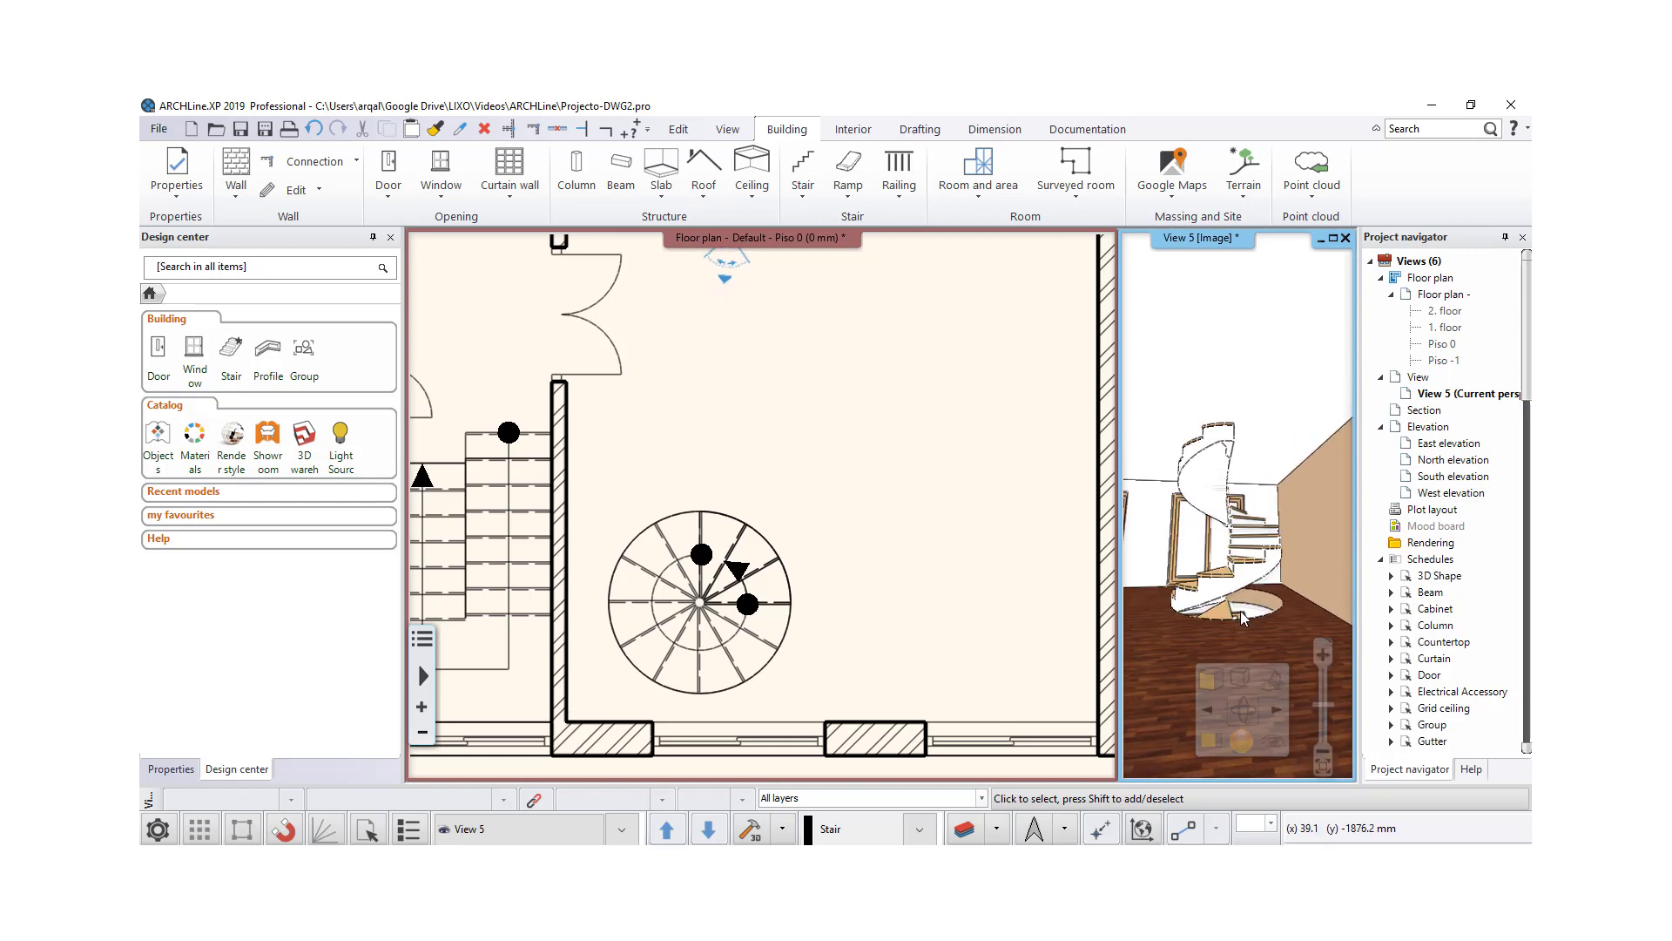
left_click(1240, 556)
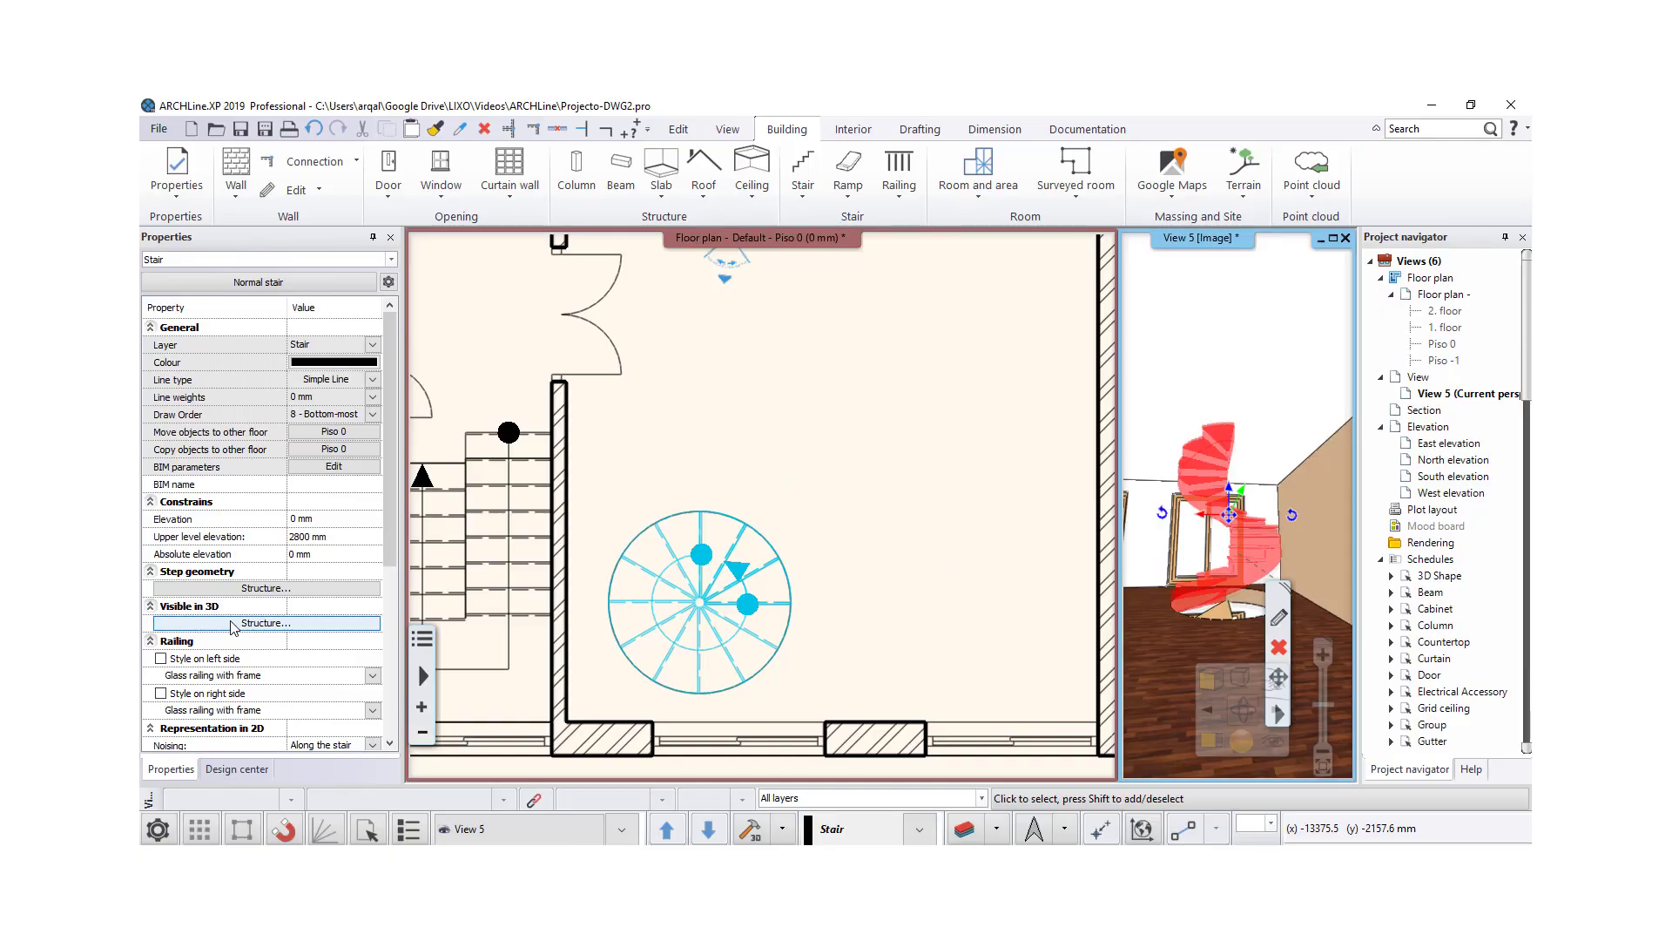
Step: Turn off 3D creation in the Piso 0 stair's Structure visibility settings
left_click(233, 626)
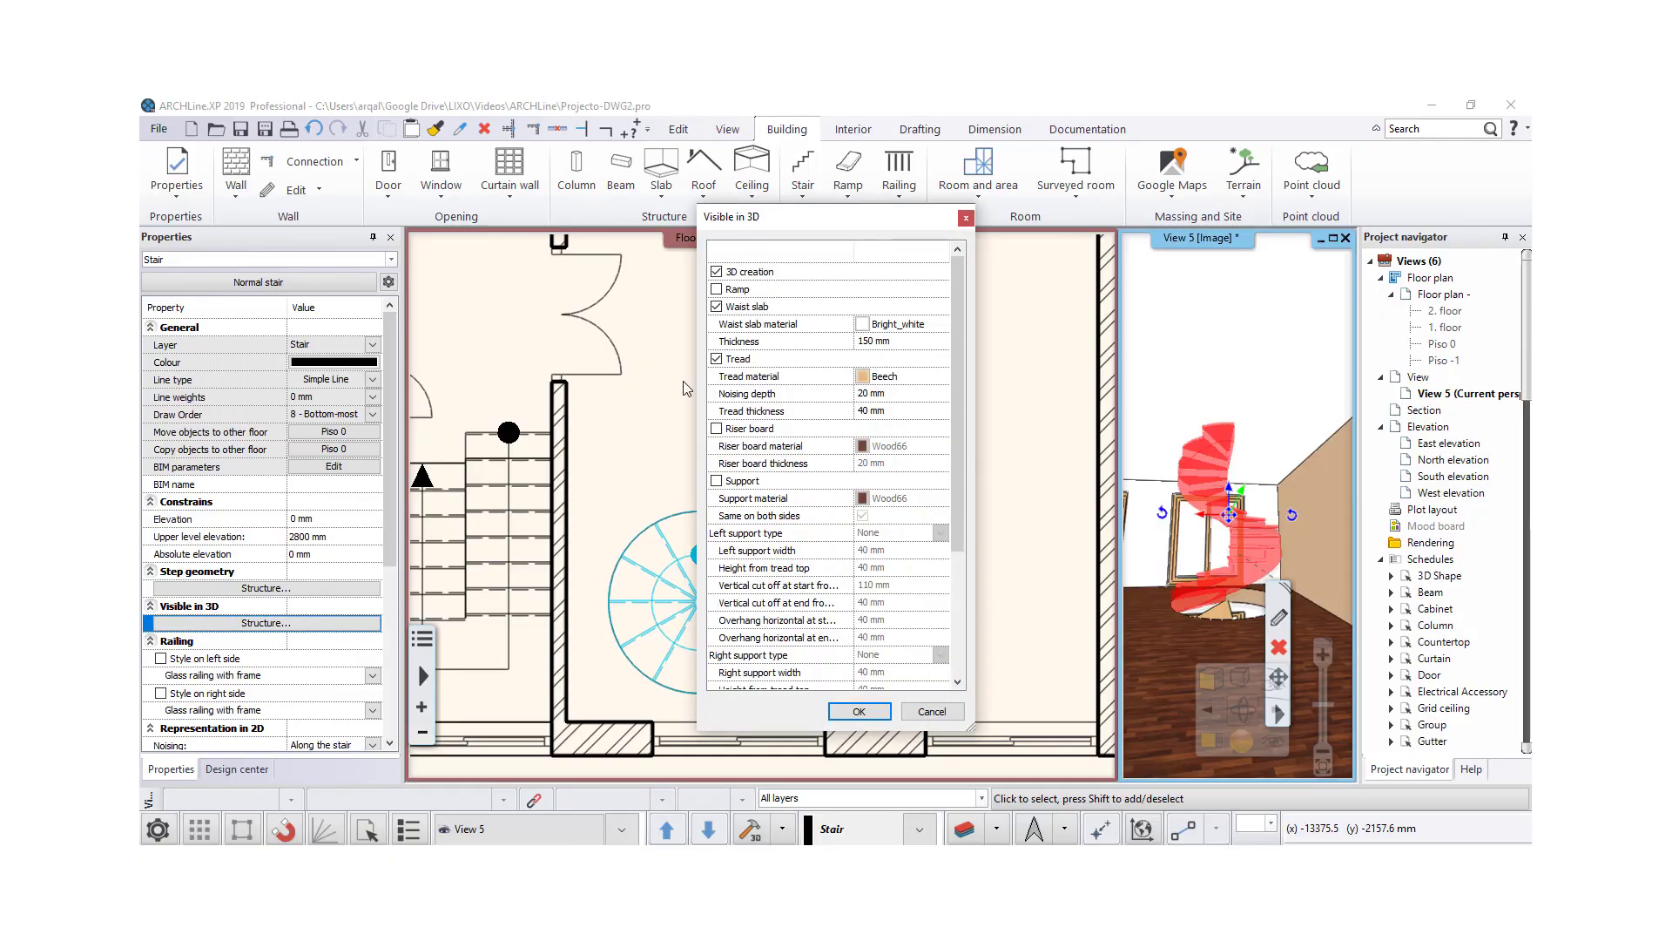
left_click(717, 272)
left_click(716, 272)
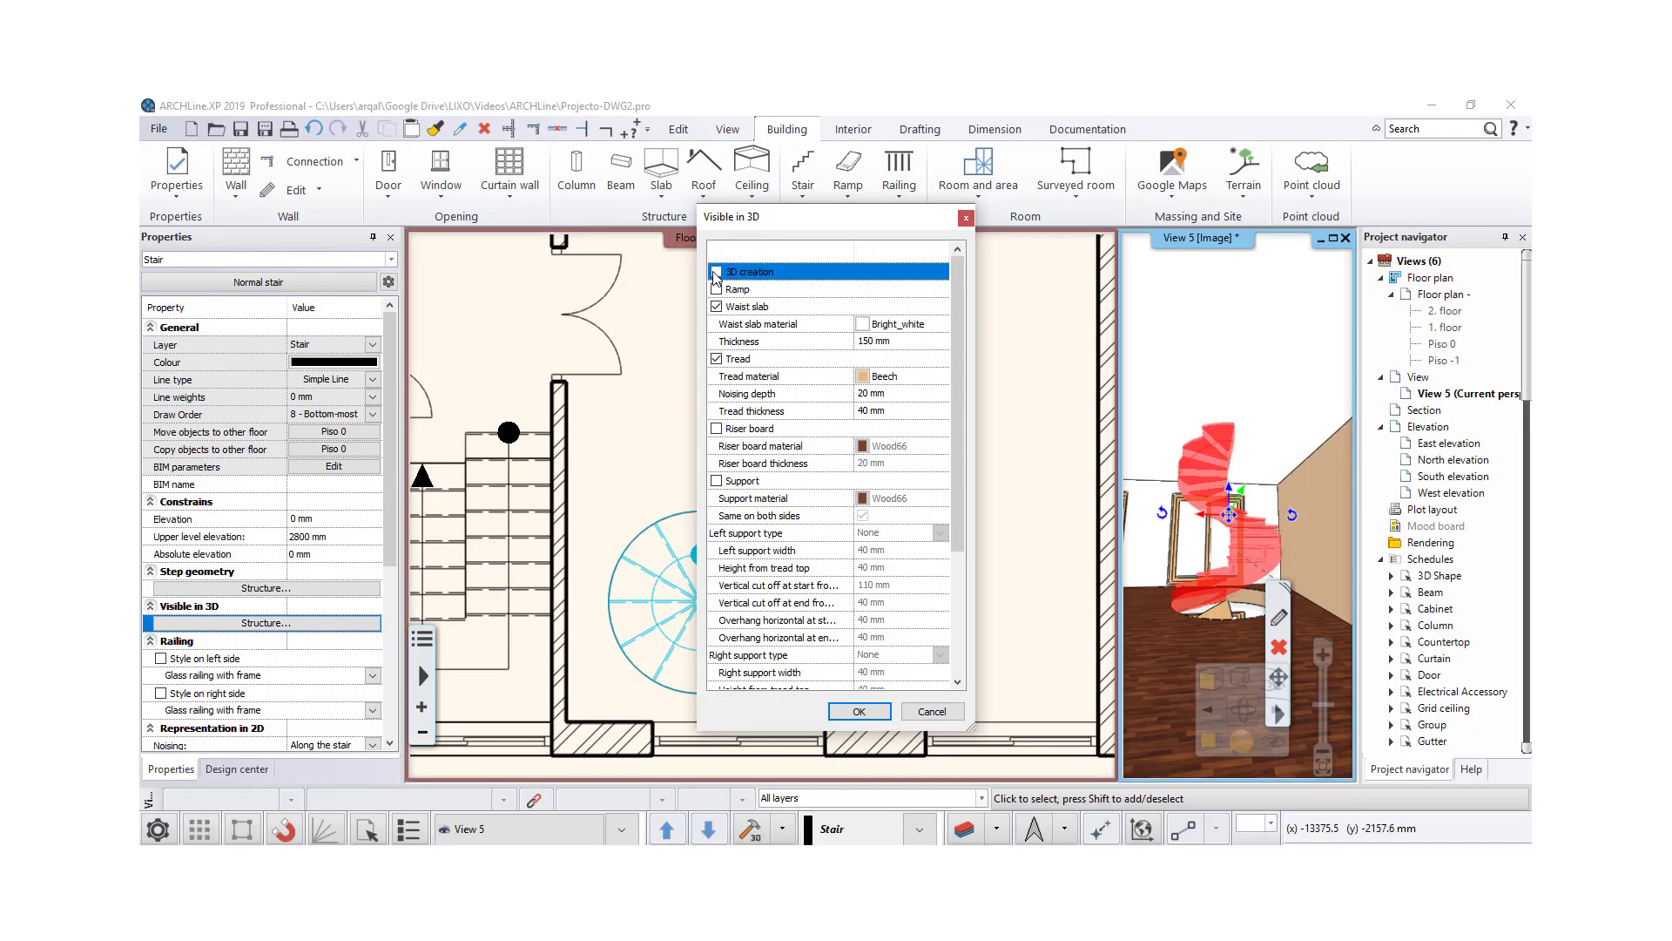
left_click(860, 712)
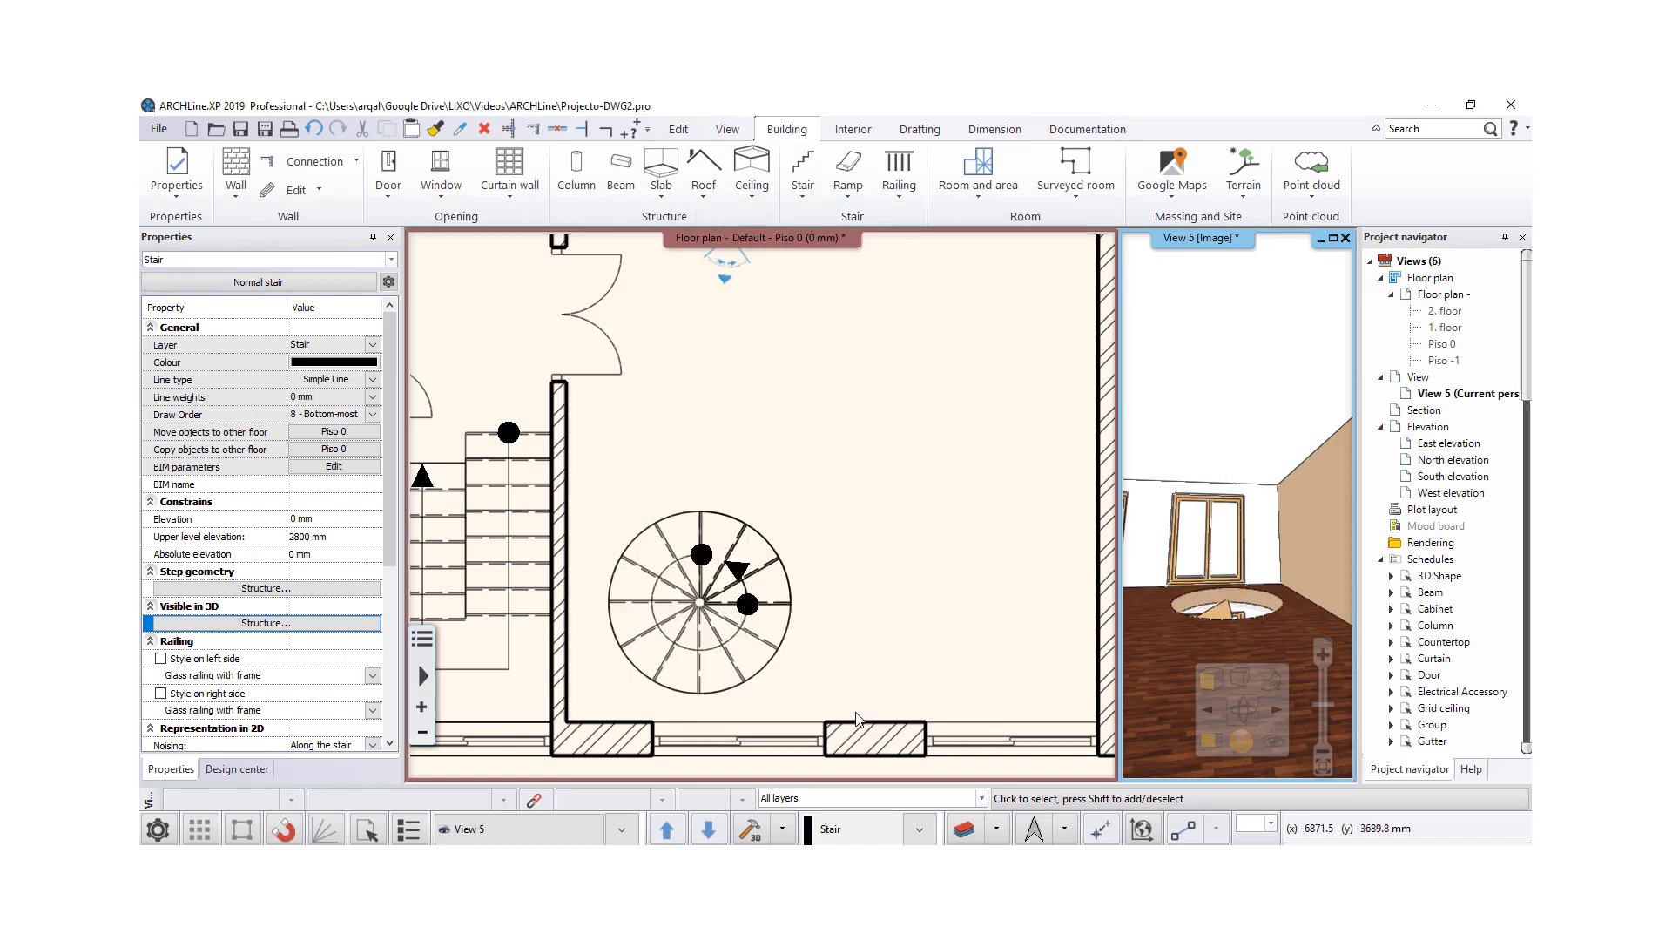
left_click(714, 617)
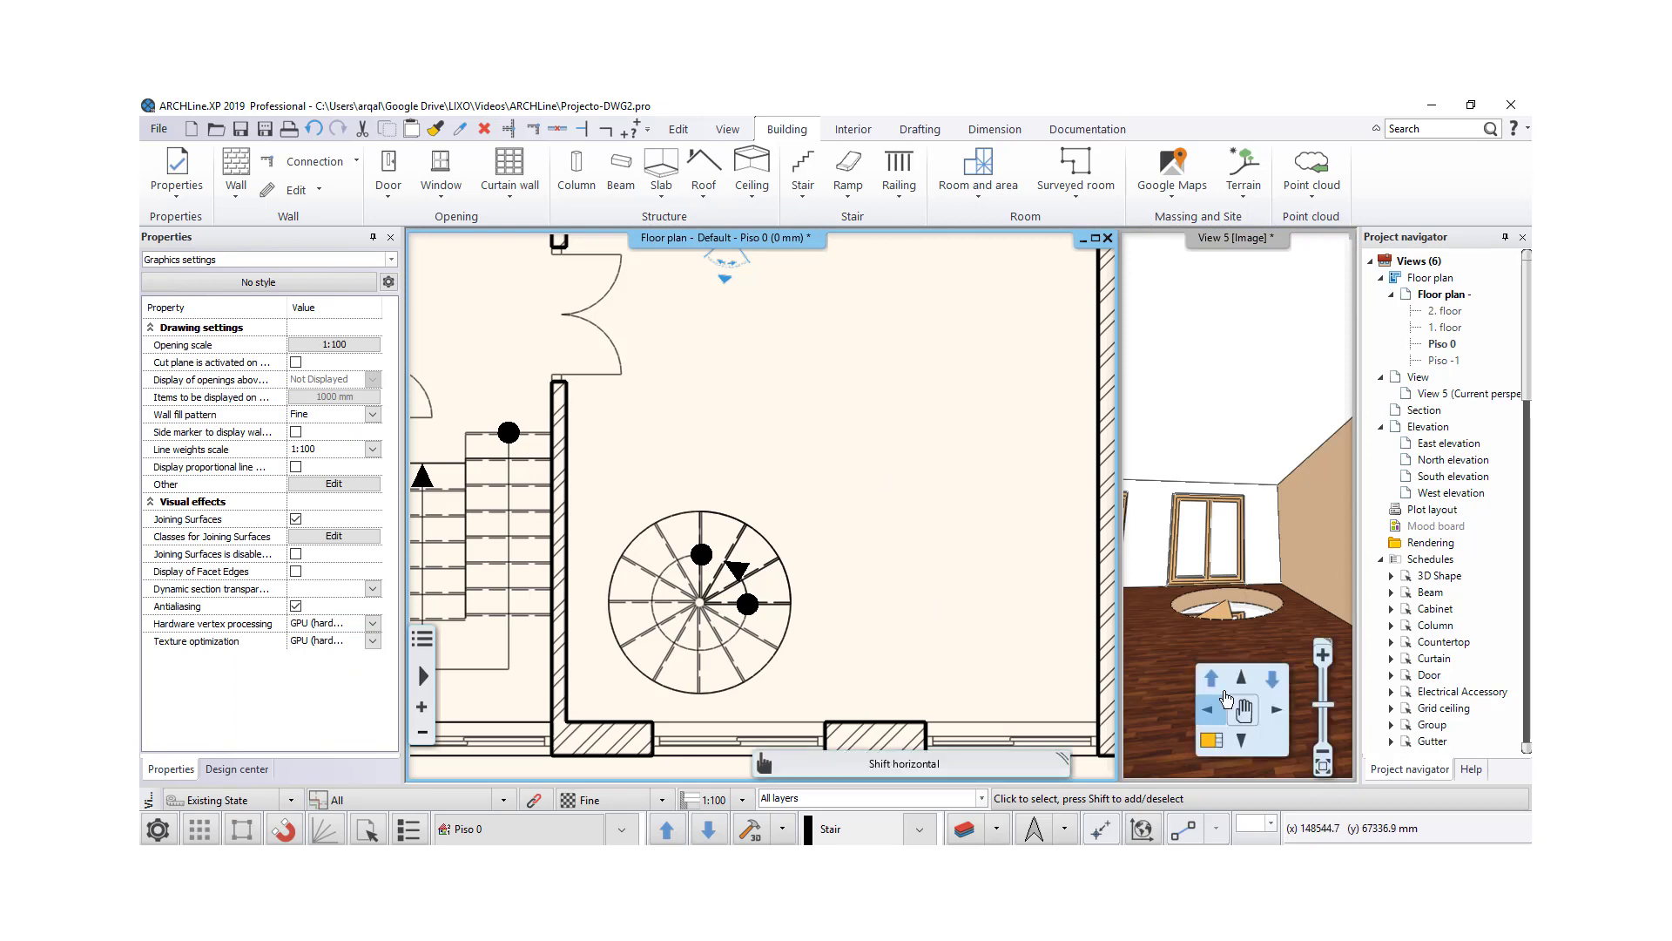
Step: Walk the 3D View 5 camera forward to view the basement spiral stair through the opening
left_click(1257, 640)
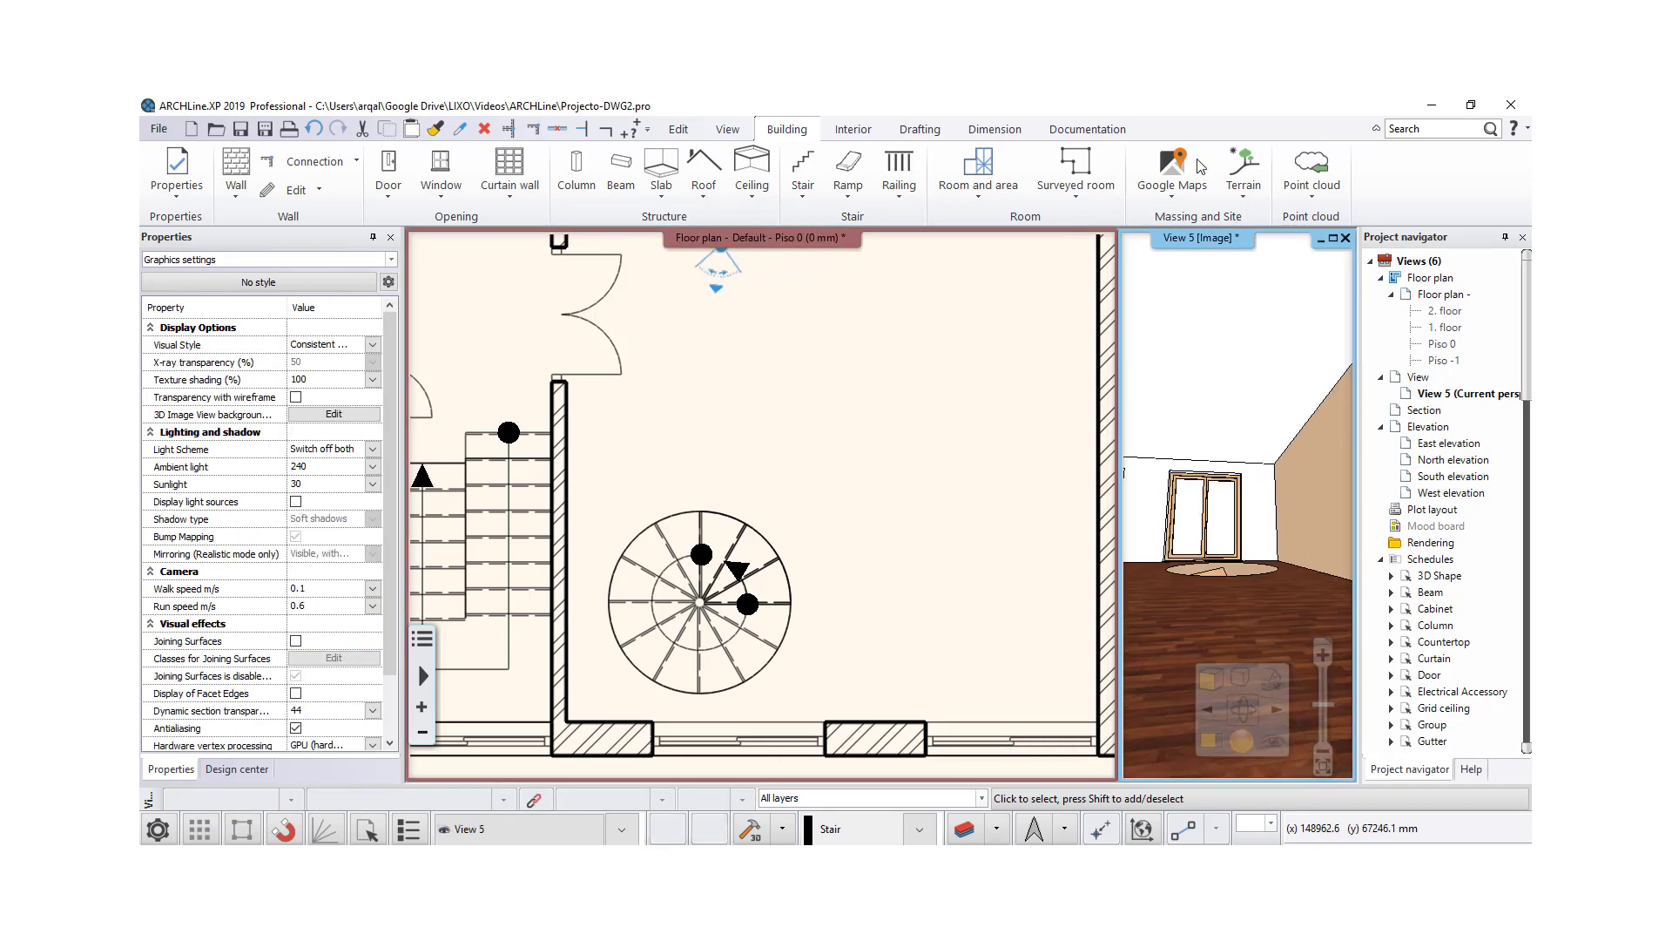
key("Up")
key("Up")
key("Up")
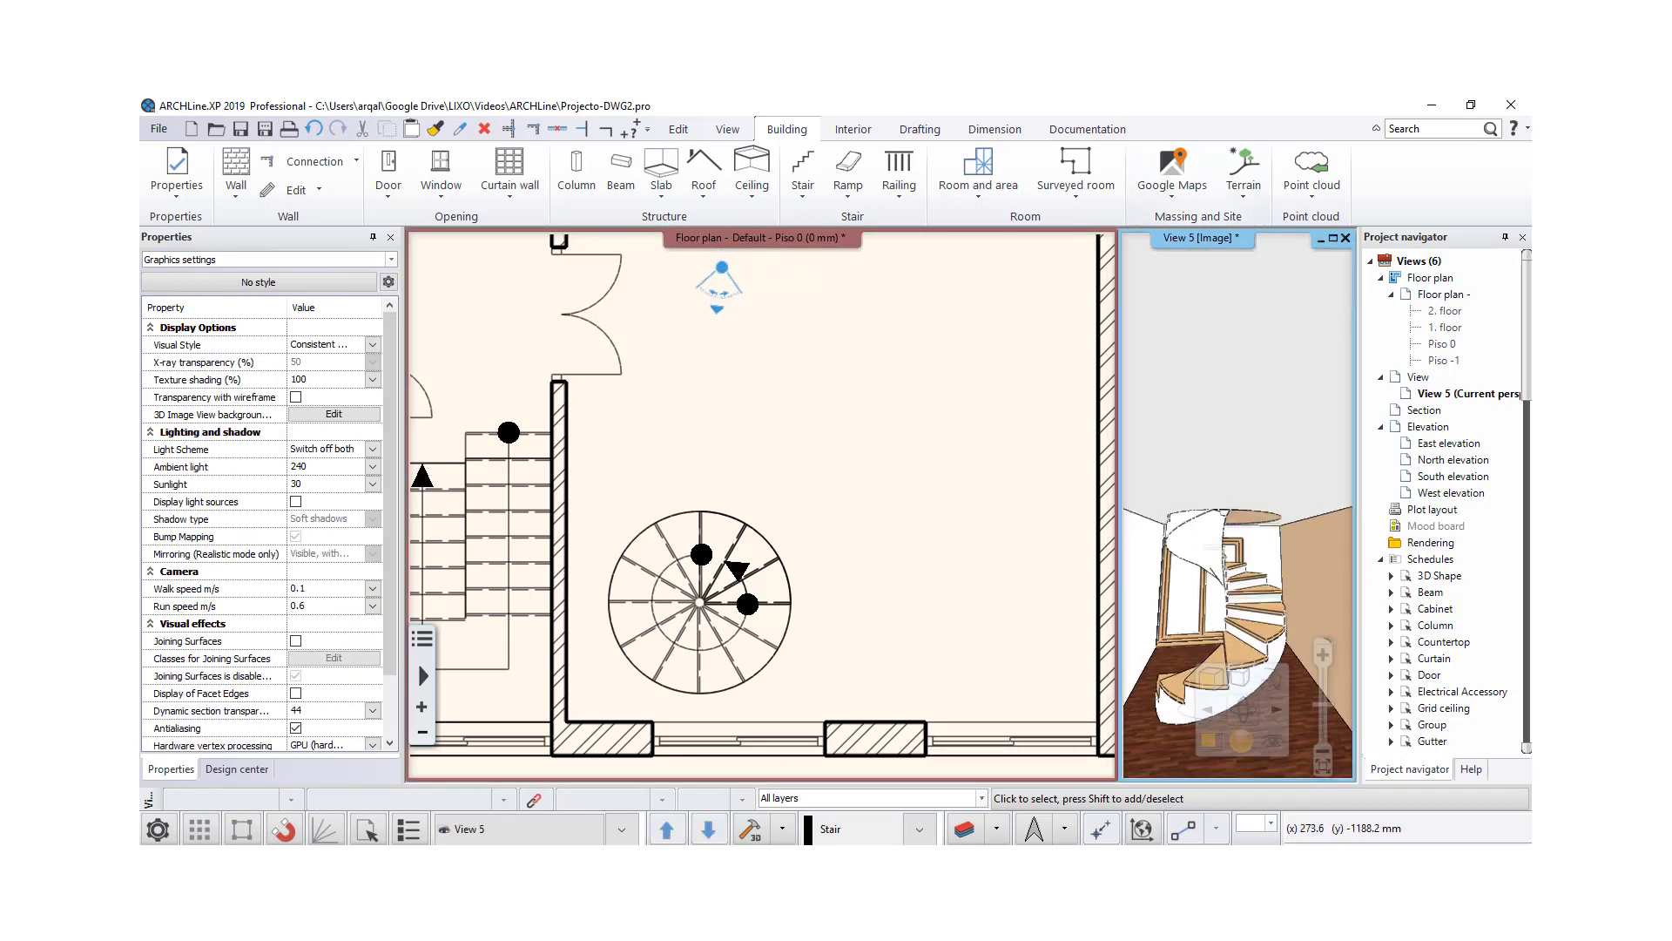
key("Up")
key("Up")
key("Up")
key("Up")
key("Up")
key("Up")
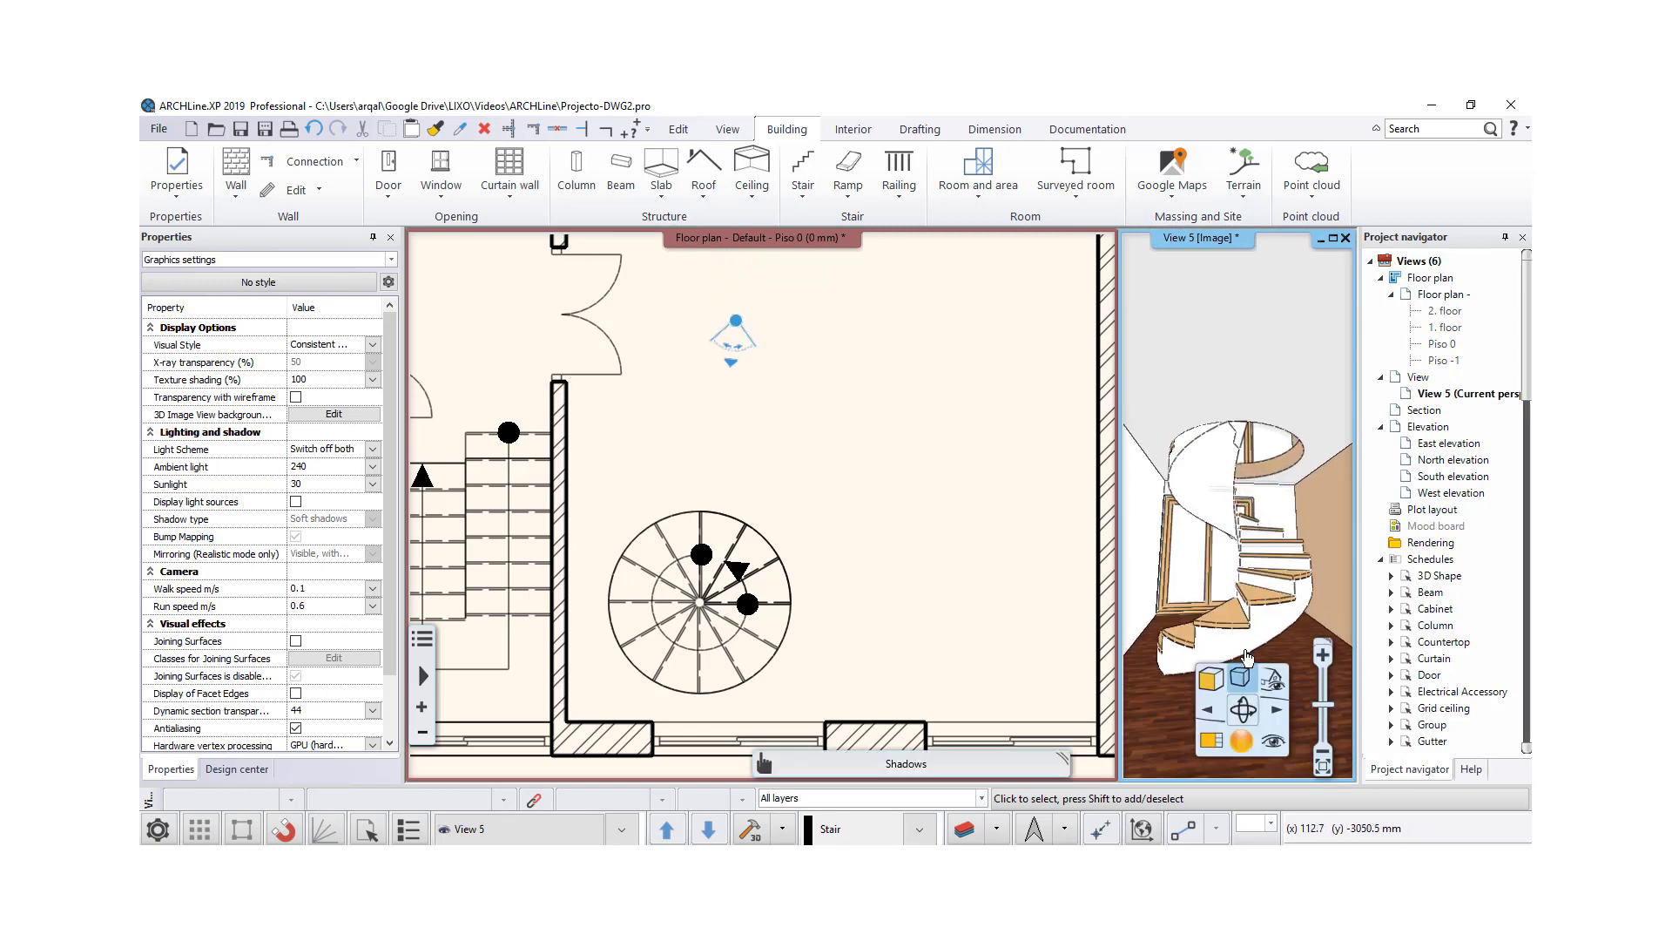
key("Up")
key("Up")
key("Up")
key("Up")
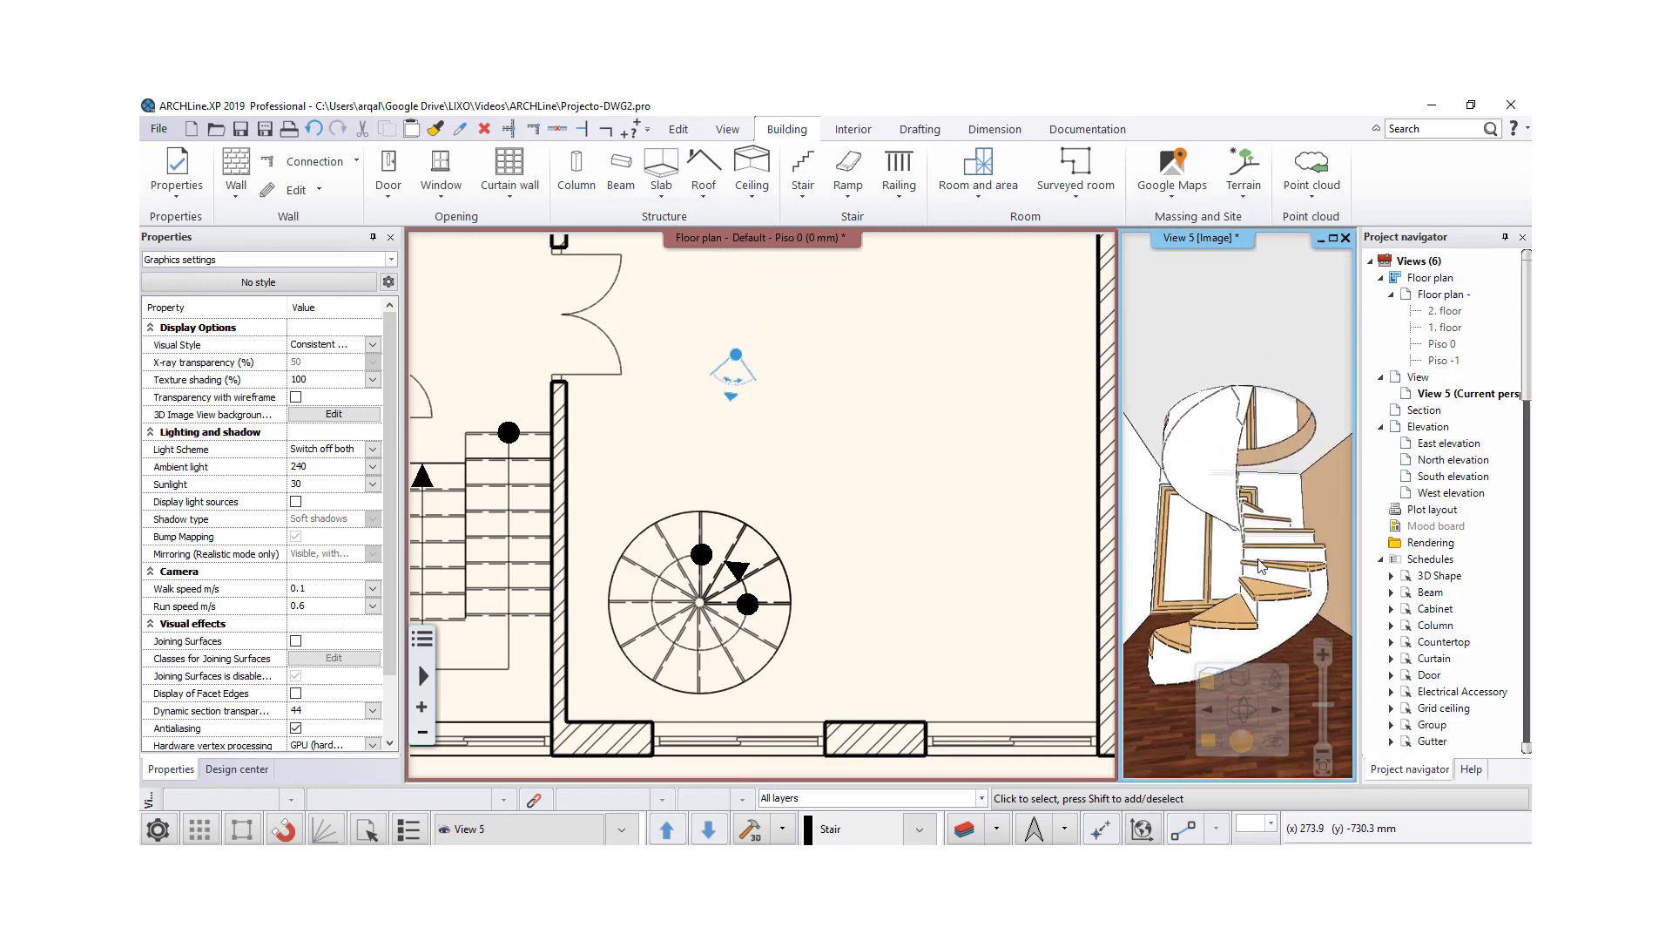